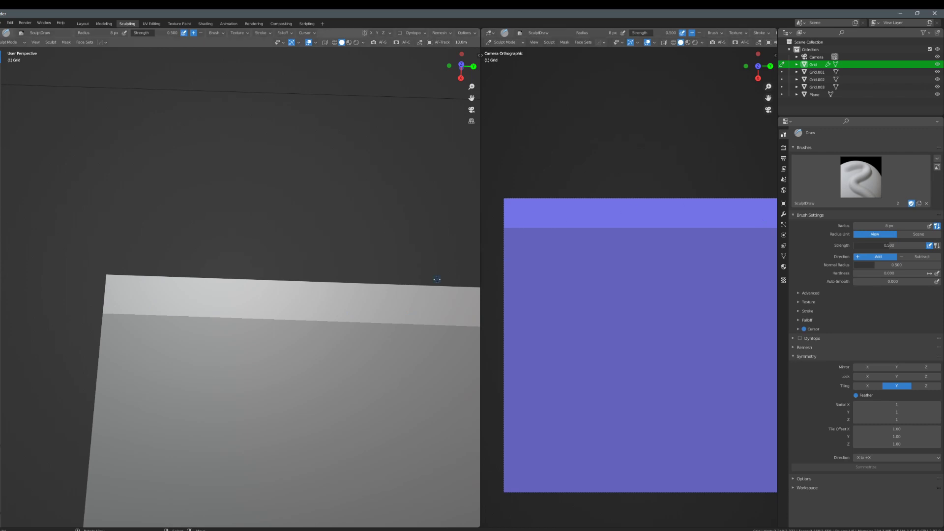
- Try a tiled stroke near the strip's left end with the Draw brush at 44 px radius
{"action": "scroll", "coordinate": [314, 297], "scroll_direction": "down", "scroll_amount": 1}
{"action": "key", "text": "f"}
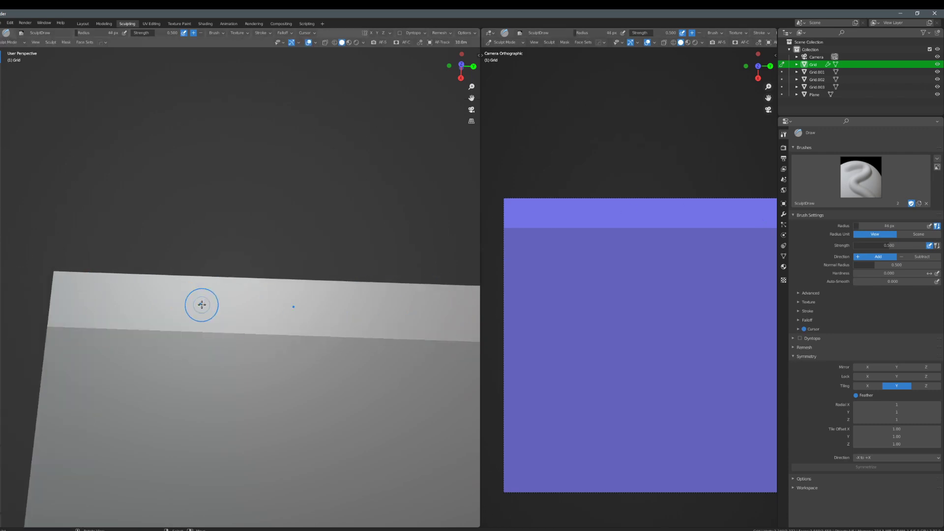
{"action": "left_click", "coordinate": [205, 303]}
{"action": "scroll", "coordinate": [234, 307], "scroll_direction": "down", "scroll_amount": 3}
{"action": "mouse_move", "coordinate": [234, 308]}
{"action": "middle_mouse_down"}
{"action": "mouse_move", "coordinate": [246, 285]}
{"action": "mouse_move", "coordinate": [234, 302]}
{"action": "mouse_move", "coordinate": [244, 300]}
{"action": "mouse_move", "coordinate": [137, 290]}
{"action": "middle_mouse_up"}
{"action": "scroll", "coordinate": [204, 294], "scroll_direction": "up", "scroll_amount": 4}
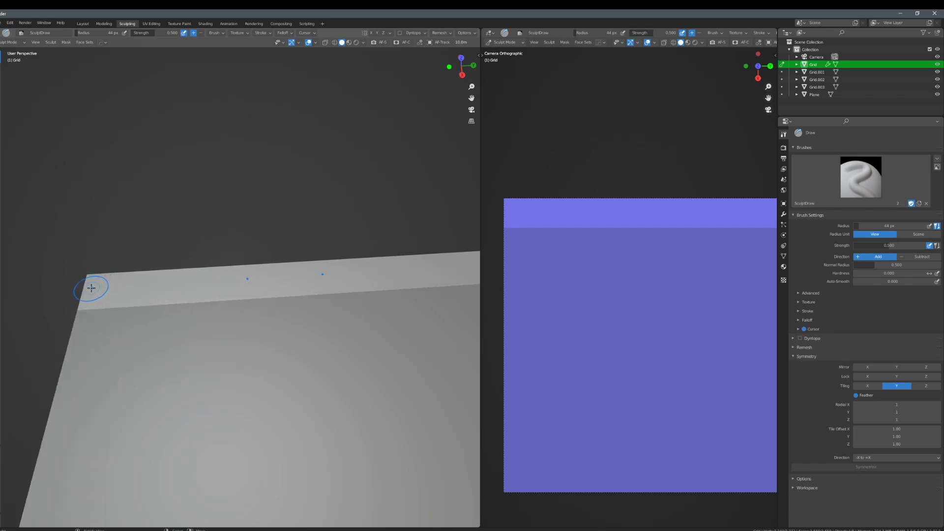
{"action": "left_click", "coordinate": [108, 290]}
{"action": "mouse_move", "coordinate": [108, 290]}
{"action": "left_mouse_down"}
{"action": "mouse_move", "coordinate": [119, 289]}
{"action": "mouse_move", "coordinate": [97, 292]}
{"action": "left_mouse_up"}
{"action": "key", "text": "ctrl+z"}
- Try sculpting small tiled rings along the strip with a 20 px brush radius, inspect them and undo them
{"action": "key", "text": "f"}
{"action": "left_click", "coordinate": [108, 288]}
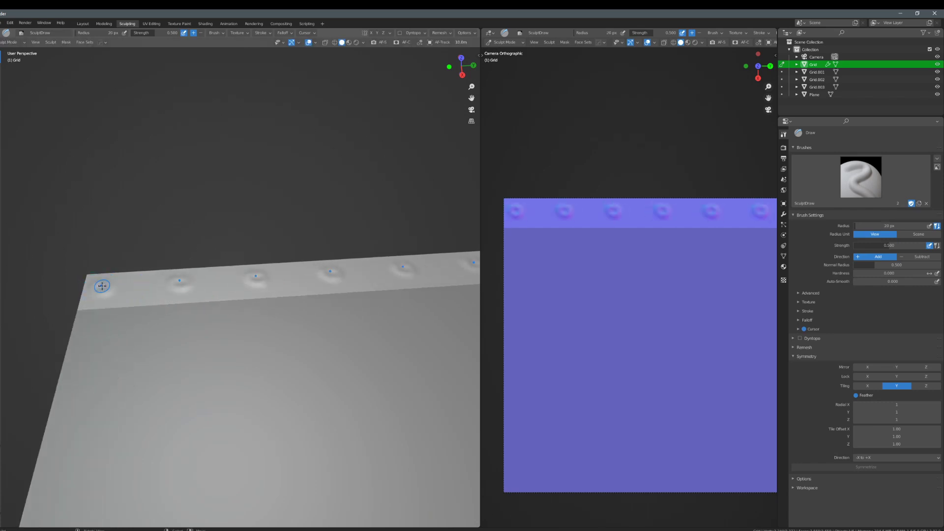
{"action": "scroll", "coordinate": [211, 311], "scroll_direction": "up", "scroll_amount": 6}
{"action": "middle_click_drag", "start_coordinate": [185, 359], "coordinate": [190, 377]}
{"action": "middle_click_drag", "start_coordinate": [535, 209], "coordinate": [600, 233], "text": "shift"}
{"action": "scroll", "coordinate": [600, 233], "scroll_direction": "up", "scroll_amount": 3}
{"action": "middle_click_drag", "start_coordinate": [270, 335], "coordinate": [248, 312]}
{"action": "middle_click_drag", "start_coordinate": [594, 170], "coordinate": [646, 207], "text": "shift"}
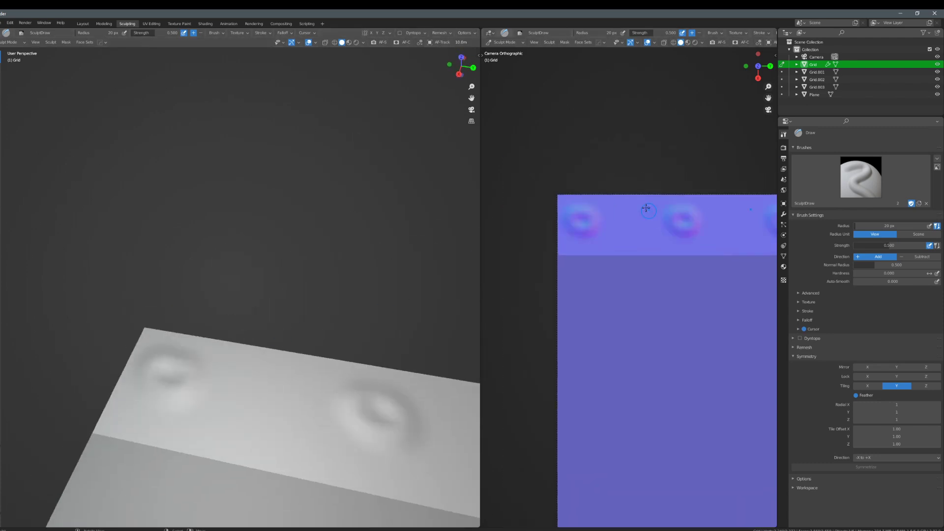
{"action": "scroll", "coordinate": [645, 208], "scroll_direction": "up", "scroll_amount": 4}
{"action": "key", "text": "ctrl+z"}
- Try sculpting larger tiled rings on the strip in the camera view with an enlarged brush, undoing each attempt
{"action": "mouse_move", "coordinate": [562, 189]}
{"action": "middle_mouse_down", "text": "shift"}
{"action": "mouse_move", "coordinate": [635, 248]}
{"action": "mouse_move", "coordinate": [583, 232]}
{"action": "middle_mouse_up", "text": "shift"}
{"action": "scroll", "coordinate": [635, 249], "scroll_direction": "down", "scroll_amount": 1}
{"action": "key", "text": "f"}
{"action": "left_click", "coordinate": [581, 219]}
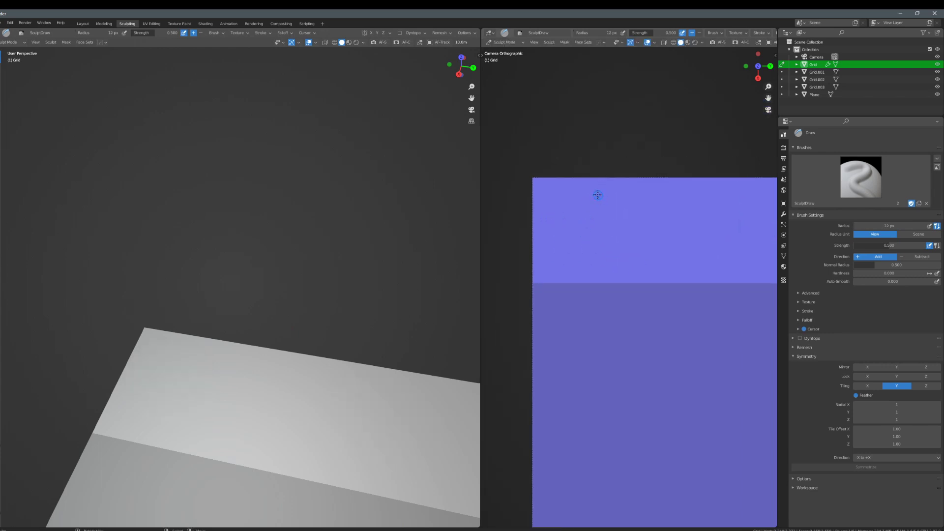
{"action": "key", "text": "f"}
{"action": "left_click", "coordinate": [588, 235]}
{"action": "mouse_move", "coordinate": [588, 212]}
{"action": "left_mouse_down"}
{"action": "mouse_move", "coordinate": [558, 226]}
{"action": "mouse_move", "coordinate": [585, 219]}
{"action": "left_mouse_up"}
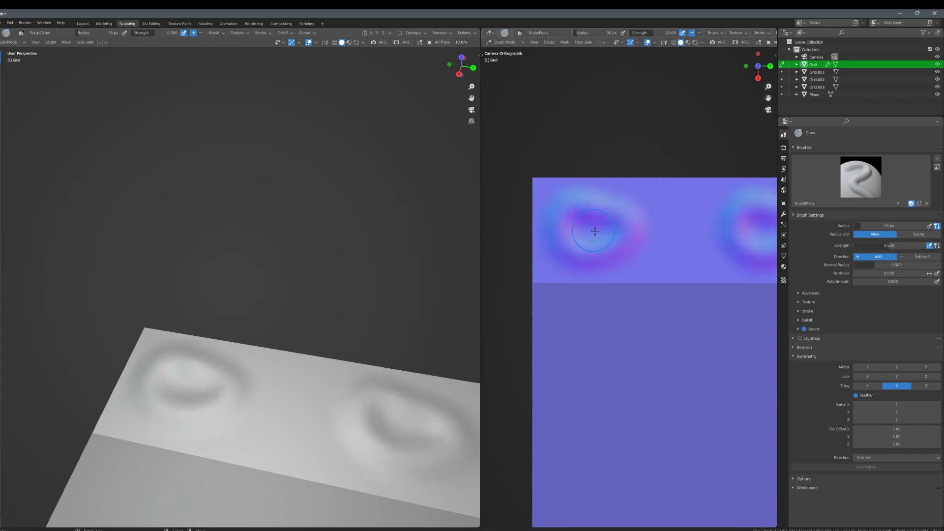
{"action": "scroll", "coordinate": [629, 239], "scroll_direction": "down", "scroll_amount": 2}
{"action": "middle_click_drag", "start_coordinate": [636, 241], "coordinate": [566, 225], "text": "shift"}
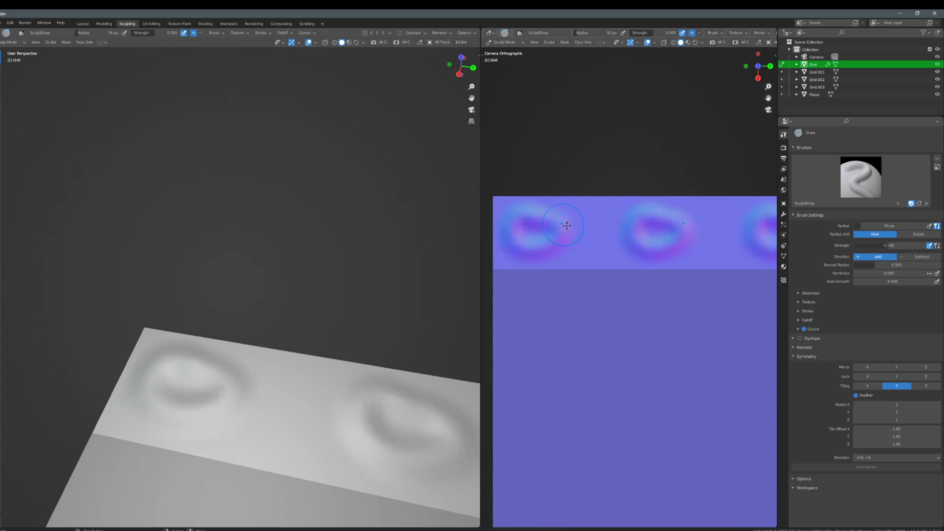
{"action": "key", "text": "ctrl+z"}
{"action": "left_click_drag", "start_coordinate": [541, 213], "coordinate": [506, 257]}
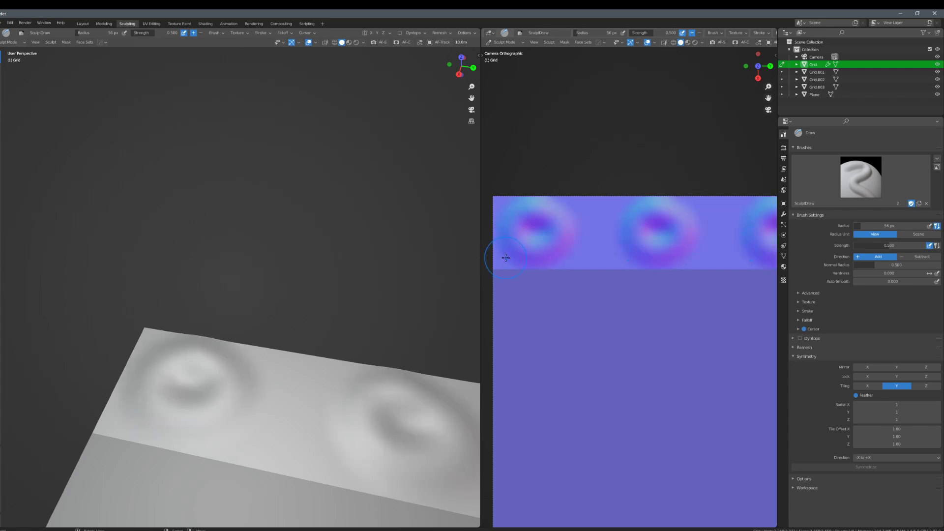
{"action": "key", "text": "ctrl+z"}
- Set the brush radius to 41 px and sculpt a round raised ring that repeats along the strip
{"action": "key", "text": "f"}
{"action": "left_click", "coordinate": [528, 216]}
{"action": "left_click_drag", "start_coordinate": [528, 213], "coordinate": [546, 220]}
{"action": "key", "text": "ctrl+z"}
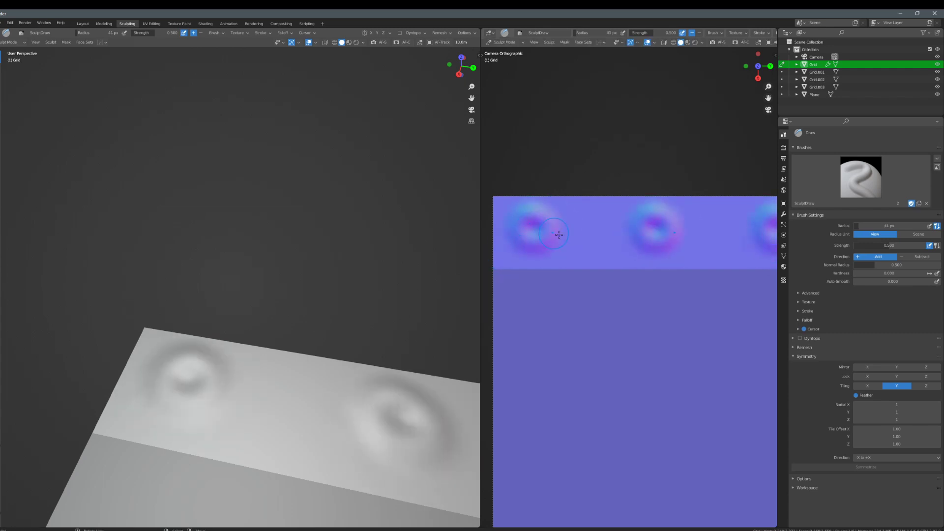
{"action": "scroll", "coordinate": [609, 244], "scroll_direction": "down", "scroll_amount": 3}
{"action": "middle_click_drag", "start_coordinate": [610, 244], "coordinate": [687, 237], "text": "shift"}
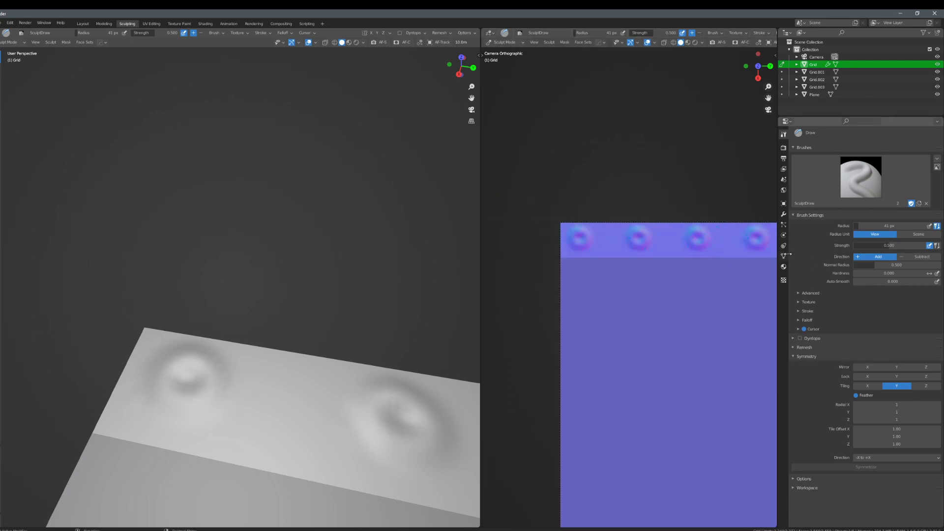
- Subdivide the Grid's Multires modifier to sculpt level 5
{"action": "left_click", "coordinate": [783, 256]}
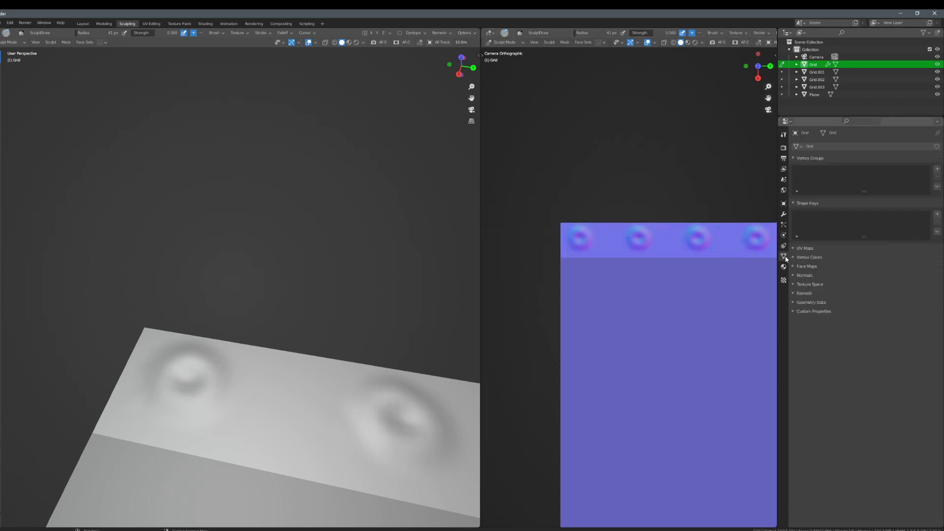
{"action": "left_click", "coordinate": [785, 215]}
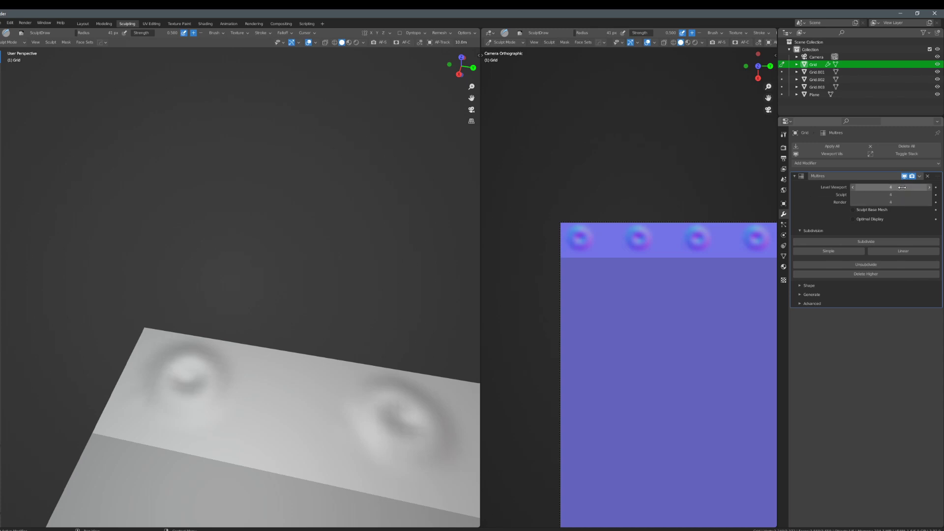
{"action": "left_click", "coordinate": [844, 242]}
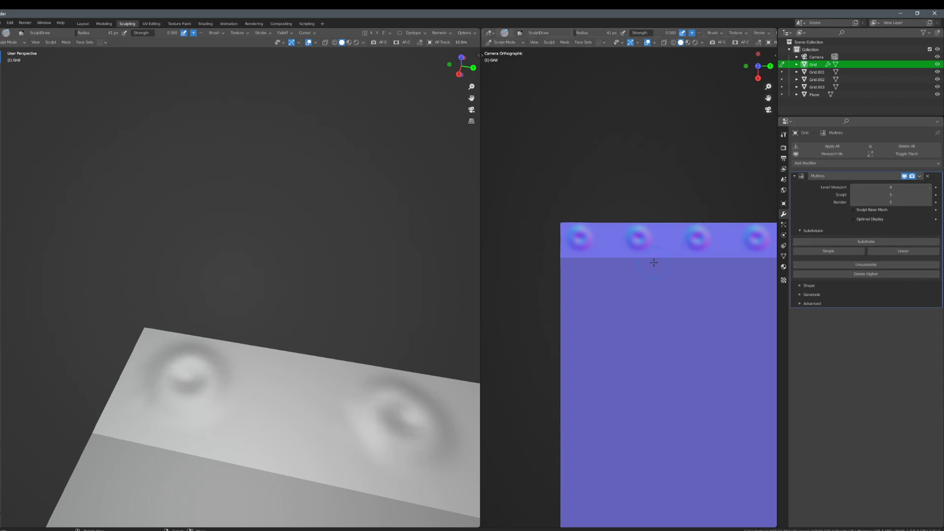
- Set the brush radius to 25 px and sculpt a sharper ring around the inside of the first mound
{"action": "scroll", "coordinate": [546, 229], "scroll_direction": "up", "scroll_amount": 6}
{"action": "key", "text": "f"}
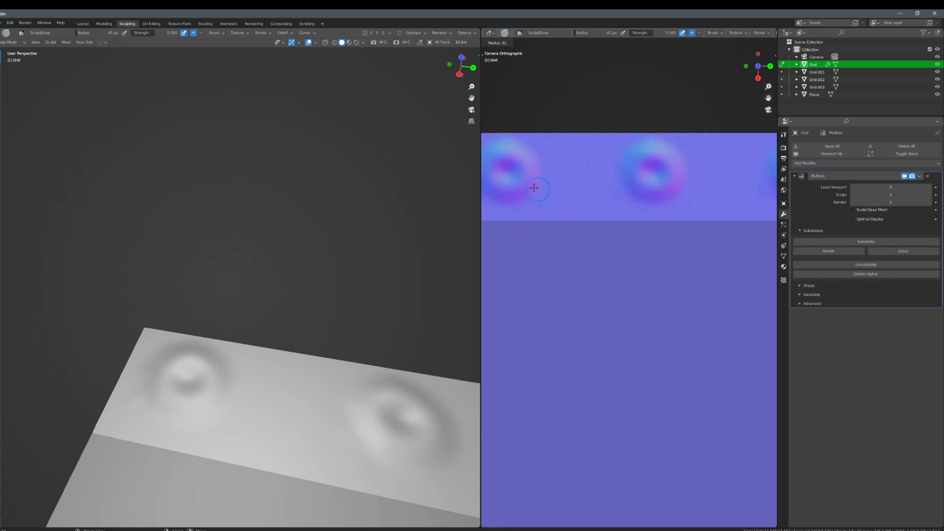
{"action": "left_click", "coordinate": [535, 187]}
{"action": "middle_click_drag", "start_coordinate": [538, 194], "coordinate": [615, 234], "text": "shift"}
{"action": "scroll", "coordinate": [600, 219], "scroll_direction": "up", "scroll_amount": 3}
{"action": "left_click_drag", "start_coordinate": [585, 173], "coordinate": [571, 189]}
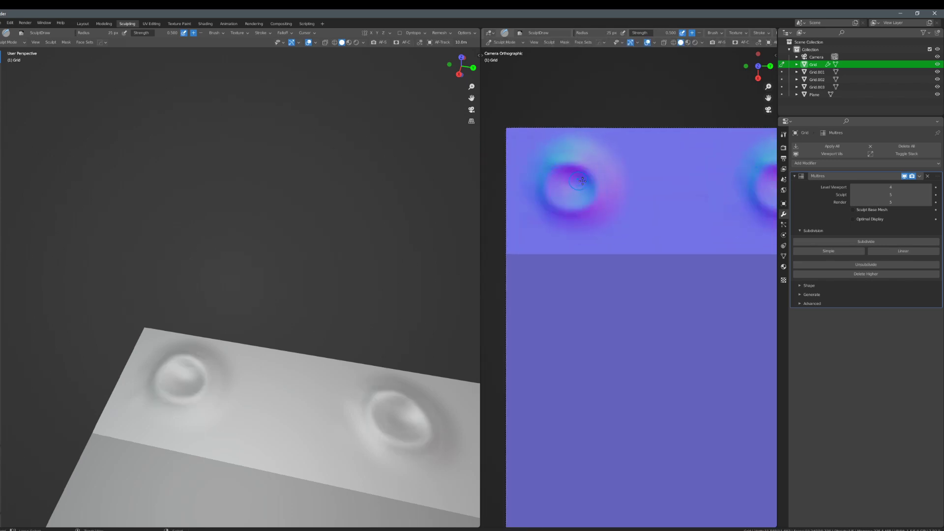
- Subdivide the Multires modifier to level 6, reinforce the main ring's rim and sculpt a small ring beside it
{"action": "left_click", "coordinate": [846, 242]}
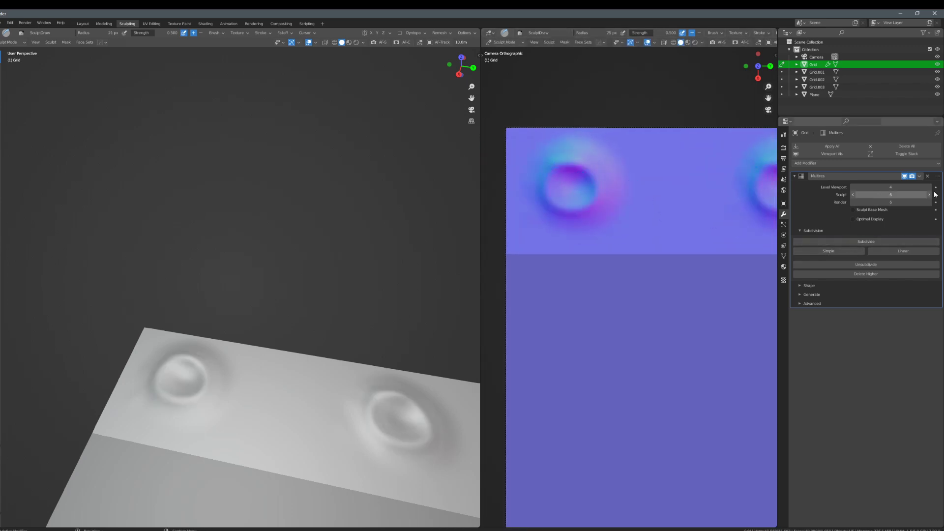
{"action": "mouse_move", "coordinate": [576, 167]}
{"action": "left_mouse_down"}
{"action": "mouse_move", "coordinate": [584, 195]}
{"action": "mouse_move", "coordinate": [580, 164]}
{"action": "left_mouse_up"}
{"action": "middle_click_drag", "start_coordinate": [580, 160], "coordinate": [599, 194], "text": "shift"}
{"action": "middle_click_drag", "start_coordinate": [601, 192], "coordinate": [632, 153], "text": "ctrl"}
{"action": "mouse_move", "coordinate": [656, 149]}
{"action": "left_mouse_down"}
{"action": "mouse_move", "coordinate": [685, 151]}
{"action": "mouse_move", "coordinate": [655, 161]}
{"action": "left_mouse_up"}
{"action": "middle_click_drag", "start_coordinate": [652, 180], "coordinate": [667, 196], "text": "ctrl"}
{"action": "scroll", "coordinate": [643, 234], "scroll_direction": "down", "scroll_amount": 4}
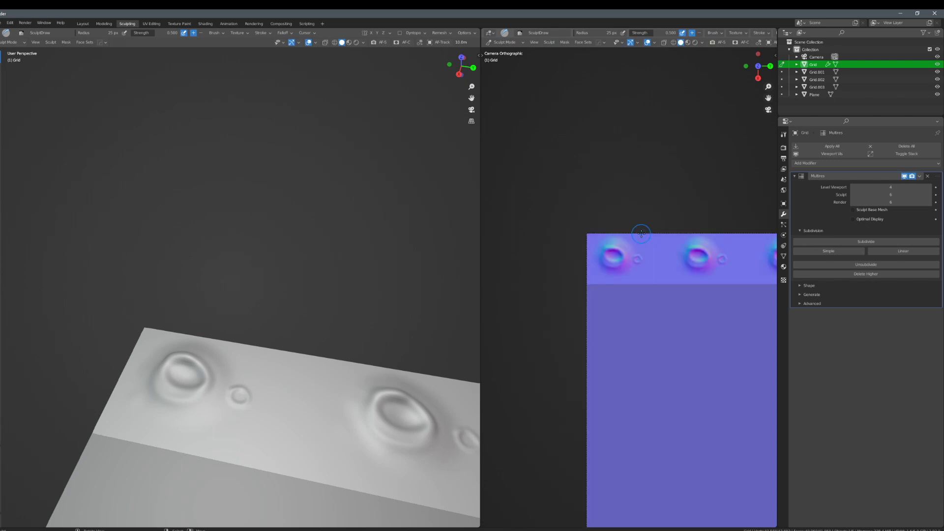
- Raise the Multires viewport level to 6 and sculpt an oval and another small ring between the mounds with a 20 px brush
{"action": "left_click", "coordinate": [928, 187]}
{"action": "left_click", "coordinate": [928, 187]}
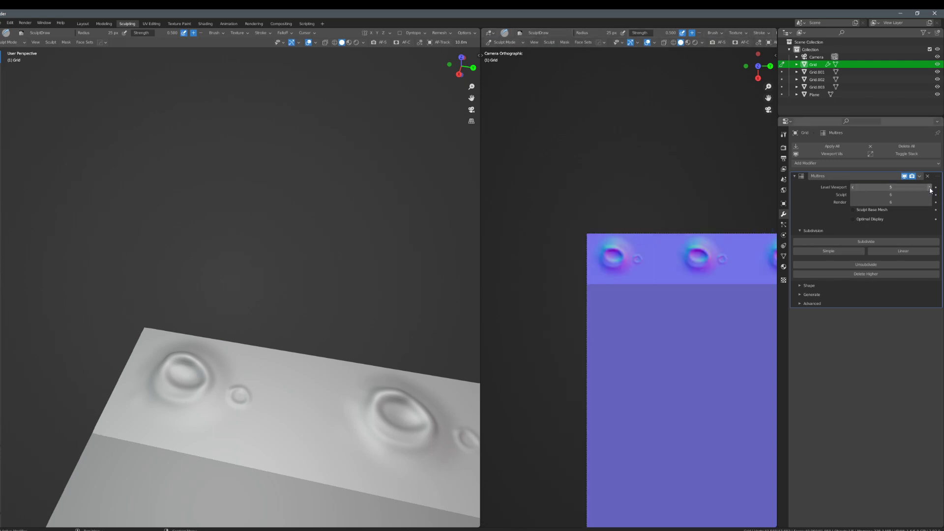
{"action": "scroll", "coordinate": [660, 253], "scroll_direction": "up", "scroll_amount": 4}
{"action": "mouse_move", "coordinate": [663, 253]}
{"action": "middle_mouse_down", "text": "shift"}
{"action": "mouse_move", "coordinate": [603, 250]}
{"action": "mouse_move", "coordinate": [620, 230]}
{"action": "mouse_move", "coordinate": [645, 224]}
{"action": "mouse_move", "coordinate": [599, 207]}
{"action": "mouse_move", "coordinate": [610, 208]}
{"action": "middle_mouse_up", "text": "shift"}
{"action": "key", "text": "f"}
{"action": "left_click", "coordinate": [610, 249]}
{"action": "mouse_move", "coordinate": [620, 200]}
{"action": "left_mouse_down"}
{"action": "mouse_move", "coordinate": [611, 207]}
{"action": "mouse_move", "coordinate": [644, 214]}
{"action": "mouse_move", "coordinate": [658, 207]}
{"action": "left_mouse_up"}
{"action": "scroll", "coordinate": [658, 206], "scroll_direction": "down", "scroll_amount": 4}
{"action": "mouse_move", "coordinate": [692, 240]}
{"action": "middle_mouse_down", "text": "shift"}
{"action": "mouse_move", "coordinate": [597, 219]}
{"action": "mouse_move", "coordinate": [746, 213]}
{"action": "mouse_move", "coordinate": [619, 206]}
{"action": "mouse_move", "coordinate": [678, 209]}
{"action": "middle_mouse_up", "text": "shift"}
{"action": "scroll", "coordinate": [615, 214], "scroll_direction": "up", "scroll_amount": 4}
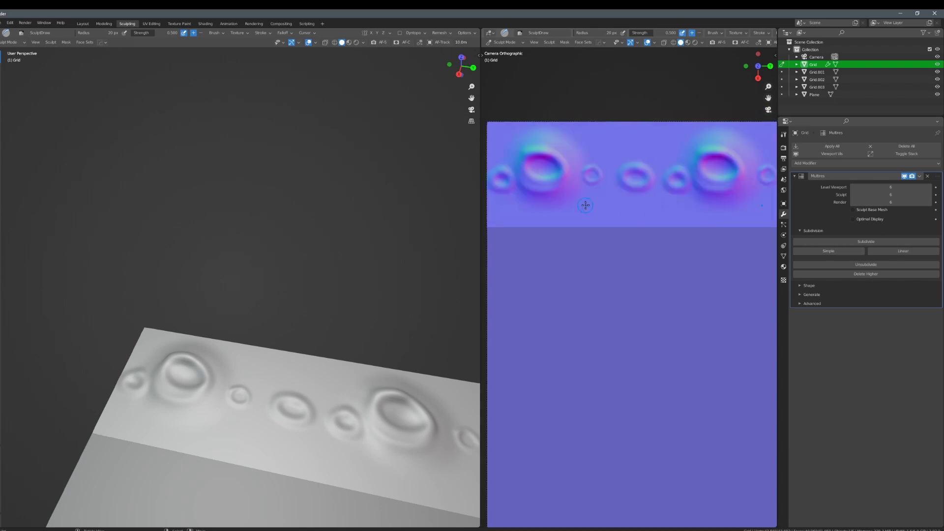
- Set the Y tile offset to 2.00 and sculpt a raised rectangle below the second large ring
{"action": "left_click", "coordinate": [784, 135]}
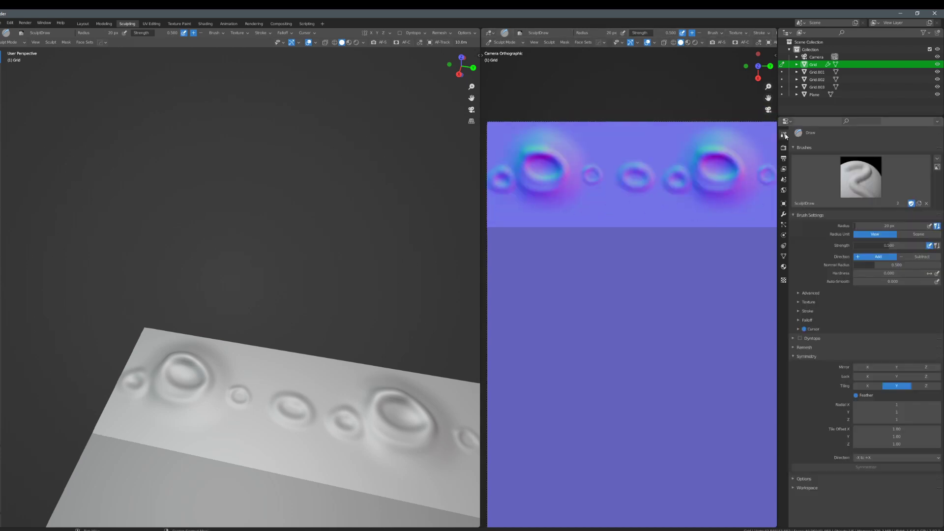
{"action": "left_click", "coordinate": [899, 436]}
{"action": "type", "text": "2"}
{"action": "key", "text": "Return"}
{"action": "mouse_move", "coordinate": [729, 209]}
{"action": "left_mouse_down"}
{"action": "mouse_move", "coordinate": [716, 221]}
{"action": "mouse_move", "coordinate": [719, 210]}
{"action": "mouse_move", "coordinate": [699, 204]}
{"action": "mouse_move", "coordinate": [735, 207]}
{"action": "left_mouse_up"}
{"action": "key", "text": "ctrl+z"}
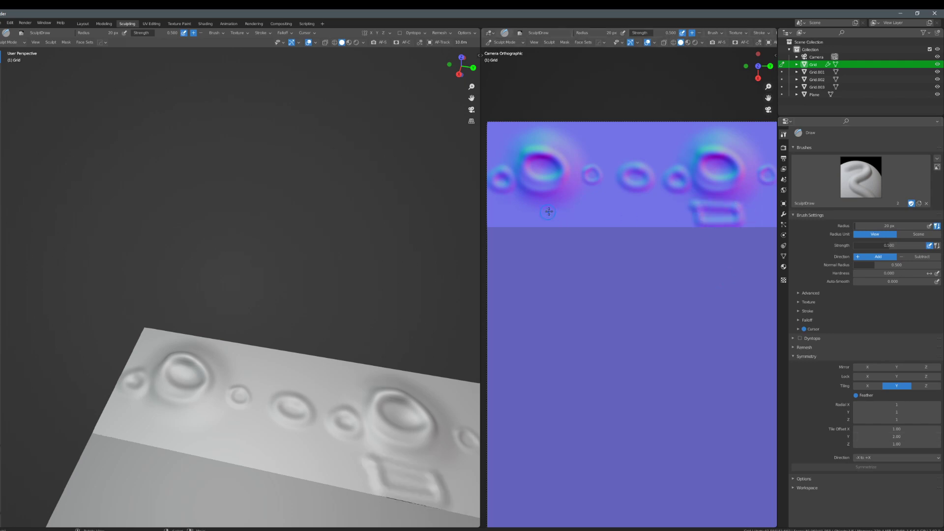
- Sculpt short diagonal strokes around the large ring that has the rectangle below it
{"action": "scroll", "coordinate": [614, 221], "scroll_direction": "down", "scroll_amount": 5}
{"action": "scroll", "coordinate": [692, 273], "scroll_direction": "up", "scroll_amount": 8}
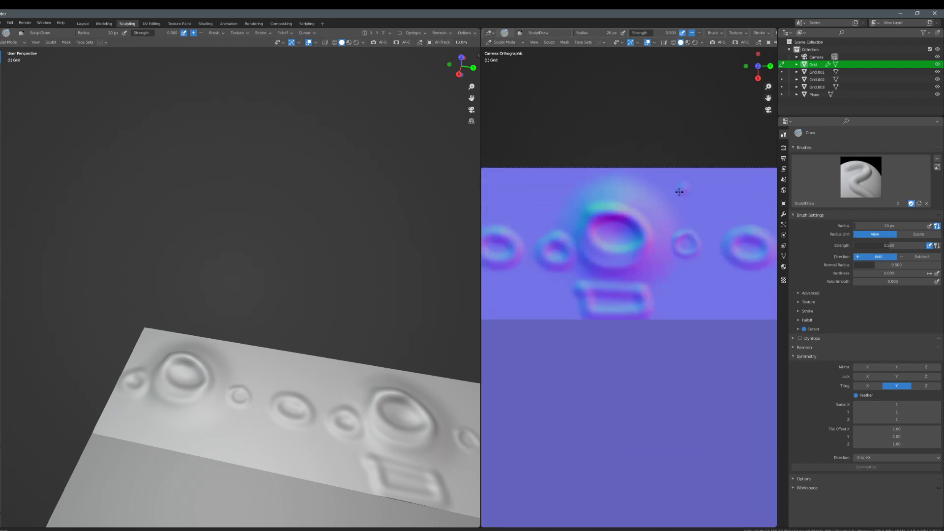
{"action": "left_click_drag", "start_coordinate": [559, 183], "coordinate": [578, 196]}
{"action": "left_click_drag", "start_coordinate": [569, 283], "coordinate": [556, 295]}
{"action": "left_click_drag", "start_coordinate": [675, 282], "coordinate": [698, 297]}
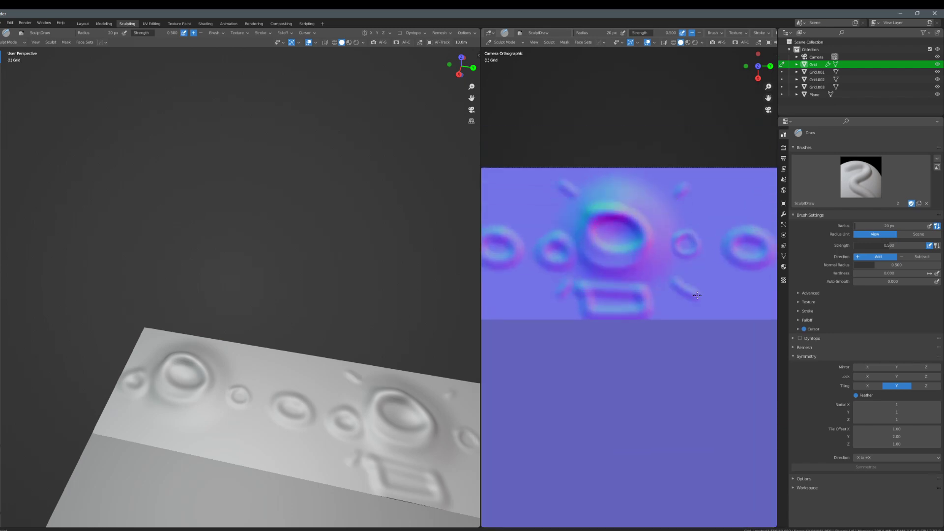
- Set the brush to 13 px radius and 1.000 strength and sculpt a small ring below the oval between the mounds
{"action": "middle_click_drag", "start_coordinate": [773, 267], "coordinate": [626, 266], "text": "shift"}
{"action": "key", "text": "f"}
{"action": "left_click", "coordinate": [627, 269]}
{"action": "key", "text": "shift+f"}
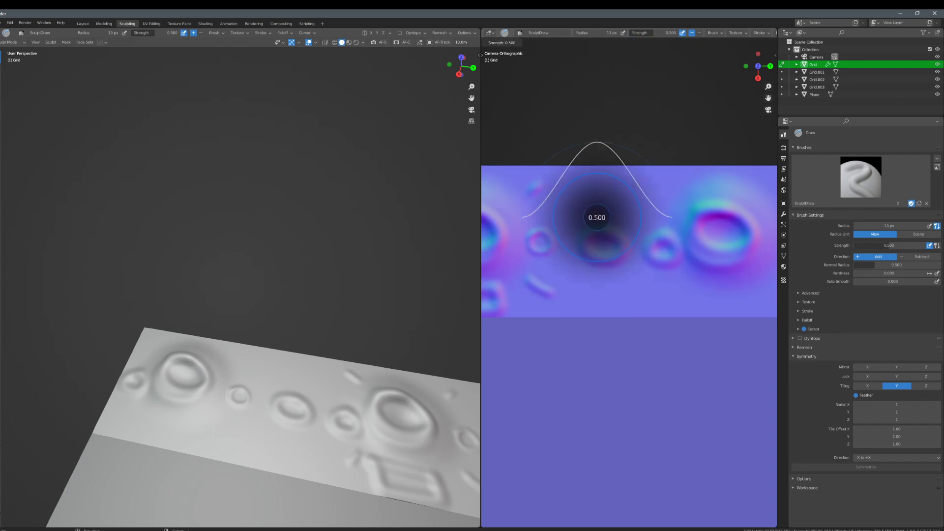
{"action": "left_click", "coordinate": [602, 222]}
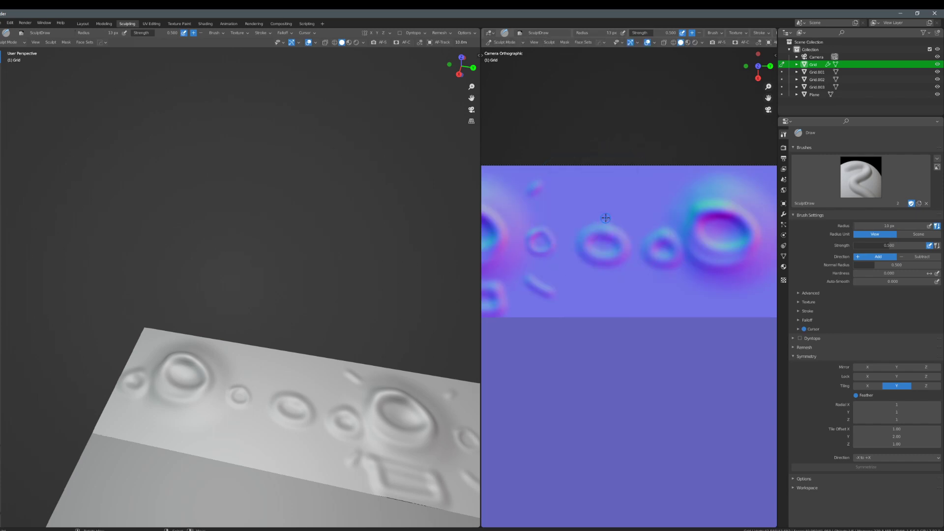
{"action": "key", "text": "shift+f"}
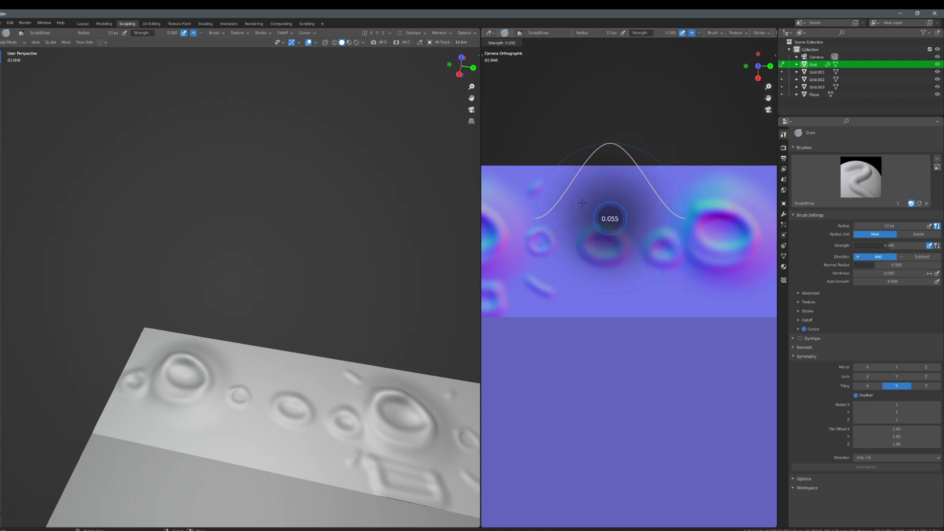
{"action": "left_click", "coordinate": [660, 226]}
{"action": "mouse_move", "coordinate": [633, 278]}
{"action": "left_mouse_down"}
{"action": "mouse_move", "coordinate": [644, 290]}
{"action": "mouse_move", "coordinate": [621, 283]}
{"action": "left_mouse_up"}
{"action": "key", "text": "f"}
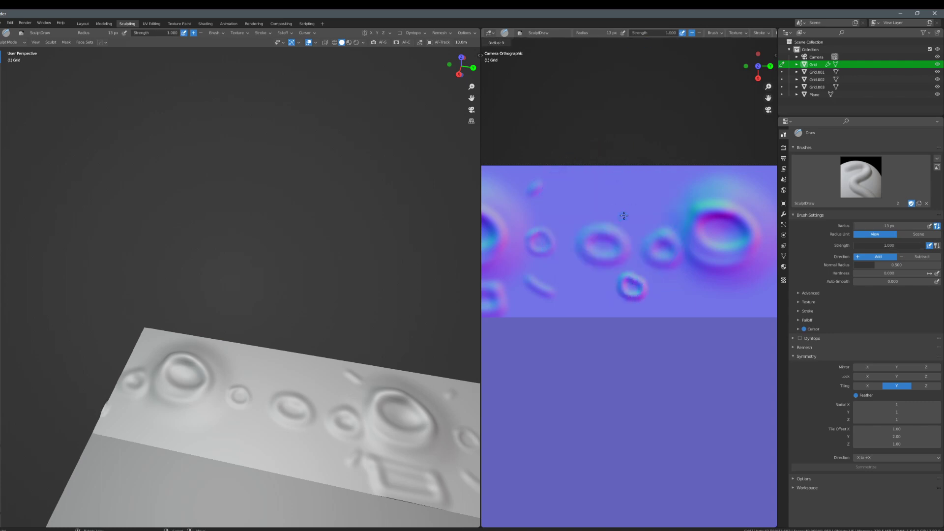
{"action": "left_click", "coordinate": [636, 225]}
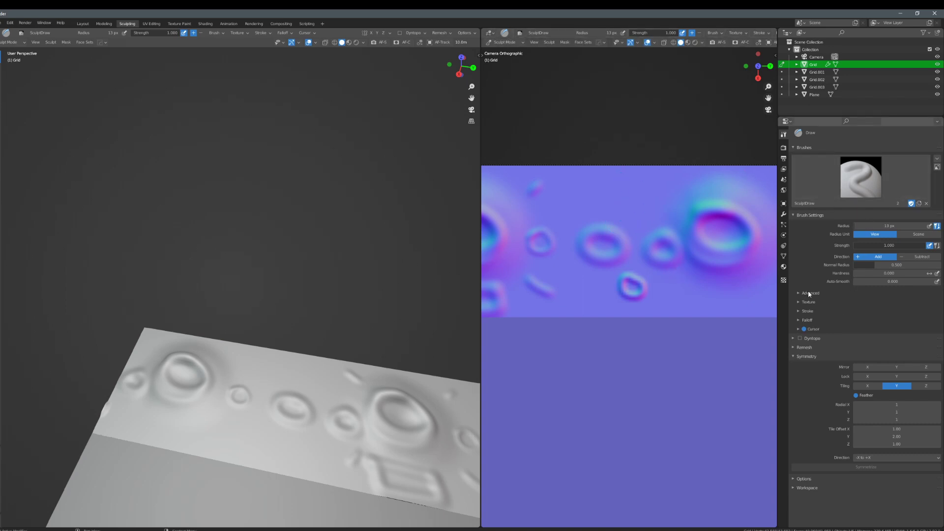
{"action": "left_click", "coordinate": [797, 302]}
{"action": "left_click", "coordinate": [798, 303]}
{"action": "left_click", "coordinate": [861, 177]}
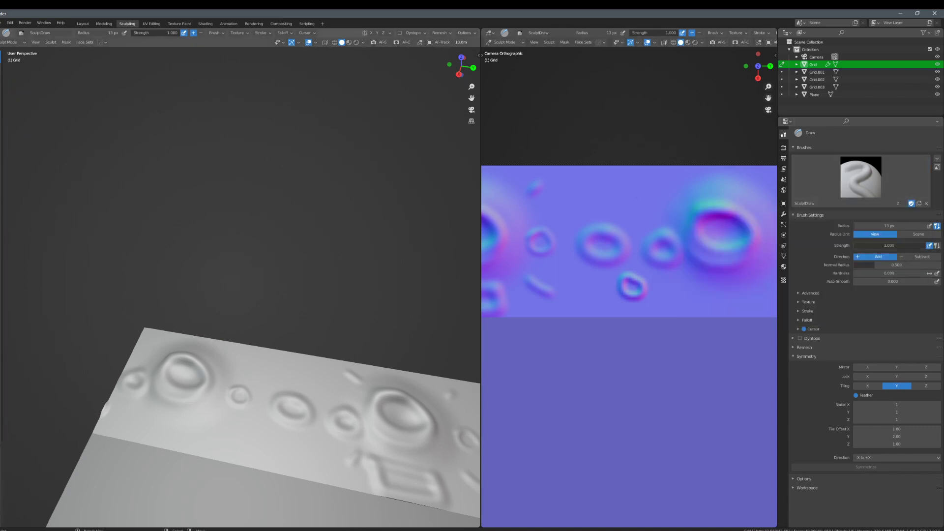
{"action": "scroll", "coordinate": [638, 231], "scroll_direction": "down", "scroll_amount": 8}
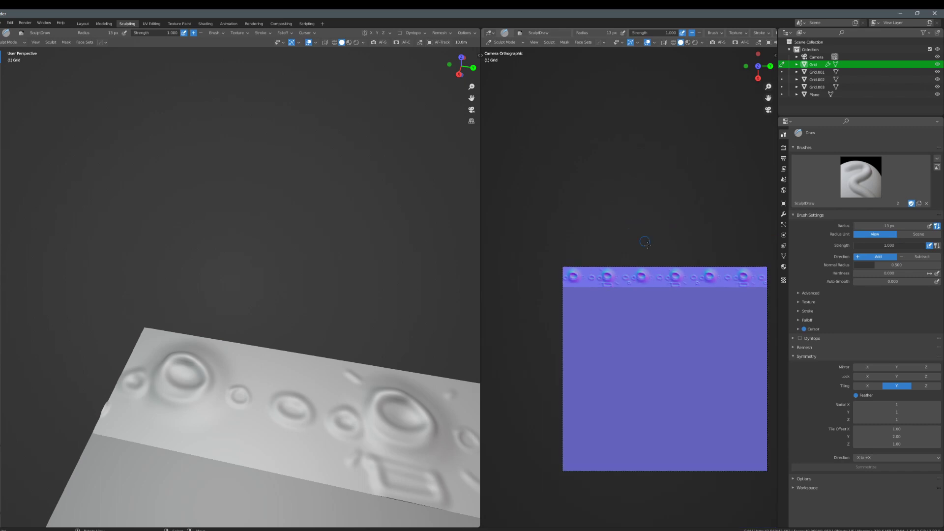
{"action": "scroll", "coordinate": [707, 258], "scroll_direction": "up", "scroll_amount": 9}
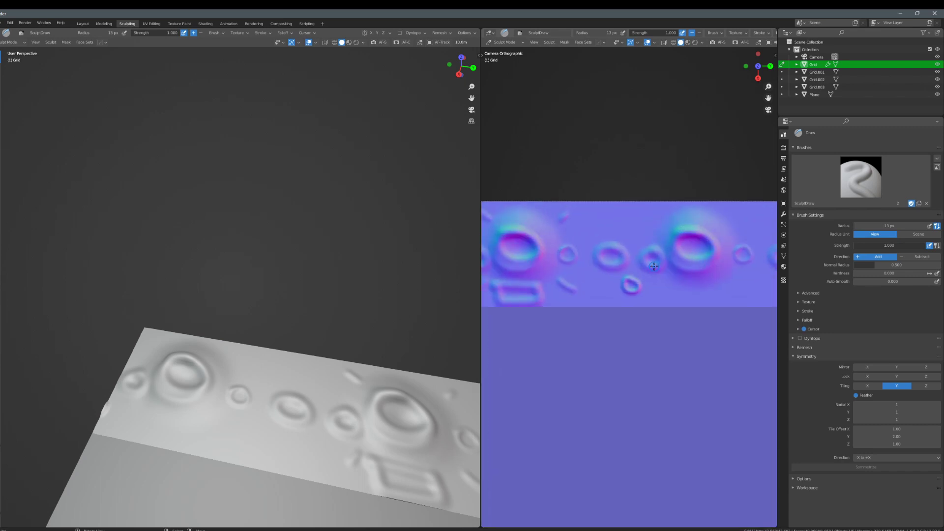
{"action": "scroll", "coordinate": [647, 259], "scroll_direction": "up", "scroll_amount": 3}
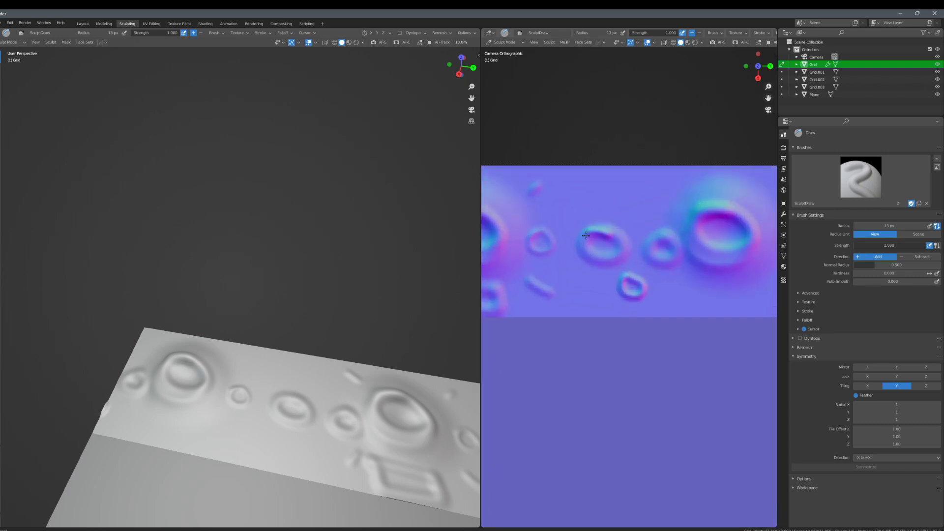
- Sculpt short raised strokes around the oval ring that has the small ring below it
{"action": "mouse_move", "coordinate": [607, 216]}
{"action": "left_mouse_down"}
{"action": "mouse_move", "coordinate": [608, 202]}
{"action": "mouse_move", "coordinate": [630, 205]}
{"action": "left_mouse_up"}
{"action": "left_click_drag", "start_coordinate": [587, 215], "coordinate": [570, 204]}
{"action": "mouse_move", "coordinate": [587, 268]}
{"action": "left_mouse_down"}
{"action": "mouse_move", "coordinate": [584, 275]}
{"action": "mouse_move", "coordinate": [641, 271]}
{"action": "left_mouse_up"}
{"action": "left_click_drag", "start_coordinate": [636, 240], "coordinate": [643, 230]}
- Sculpt a thin raised outline encircling the large mound without the rectangle
{"action": "scroll", "coordinate": [628, 237], "scroll_direction": "down", "scroll_amount": 10}
{"action": "scroll", "coordinate": [638, 266], "scroll_direction": "up", "scroll_amount": 8}
{"action": "mouse_move", "coordinate": [533, 273]}
{"action": "left_mouse_down"}
{"action": "mouse_move", "coordinate": [568, 279]}
{"action": "mouse_move", "coordinate": [593, 225]}
{"action": "mouse_move", "coordinate": [530, 211]}
{"action": "mouse_move", "coordinate": [539, 269]}
{"action": "left_mouse_up"}
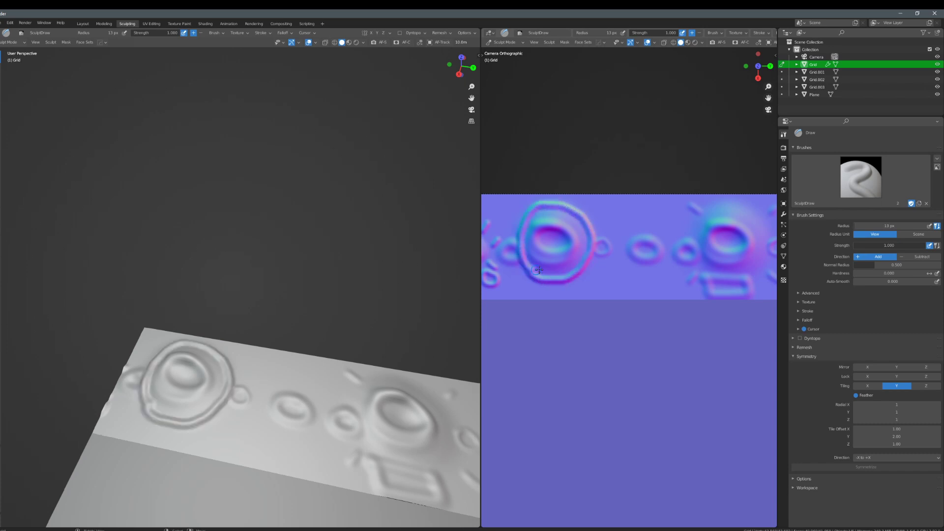
- Sculpt dots in the centres of the oval and two neighbouring small rings, plus two dots above and two below the oval
{"action": "left_click_drag", "start_coordinate": [623, 269], "coordinate": [628, 279]}
{"action": "key", "text": "ctrl+z"}
{"action": "left_click", "coordinate": [601, 247]}
{"action": "left_click", "coordinate": [642, 250]}
{"action": "left_click", "coordinate": [686, 252]}
{"action": "left_click", "coordinate": [641, 224]}
{"action": "left_click", "coordinate": [658, 225]}
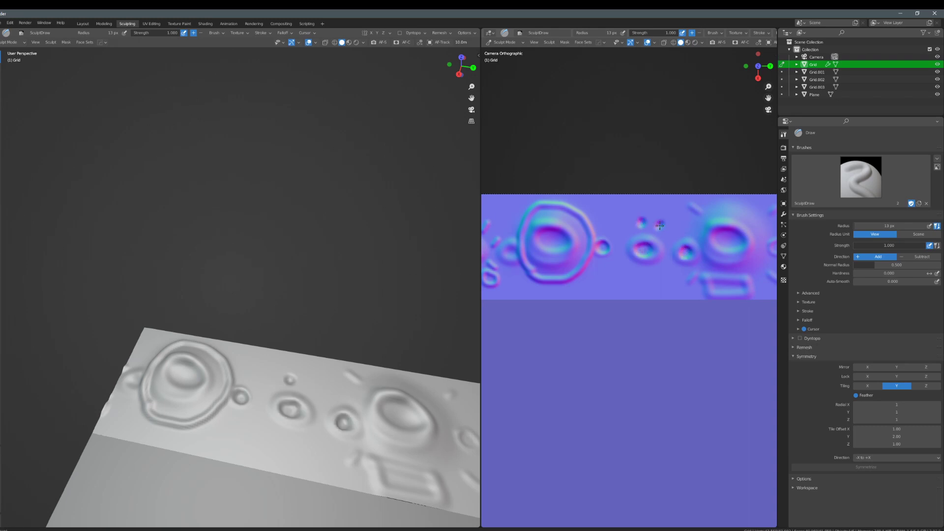
{"action": "left_click", "coordinate": [634, 275]}
{"action": "left_click", "coordinate": [649, 275]}
{"action": "scroll", "coordinate": [639, 238], "scroll_direction": "down", "scroll_amount": 3}
{"action": "middle_click_drag", "start_coordinate": [555, 260], "coordinate": [677, 260], "text": "shift"}
{"action": "scroll", "coordinate": [678, 261], "scroll_direction": "down", "scroll_amount": 5}
{"action": "scroll", "coordinate": [654, 254], "scroll_direction": "up", "scroll_amount": 5}
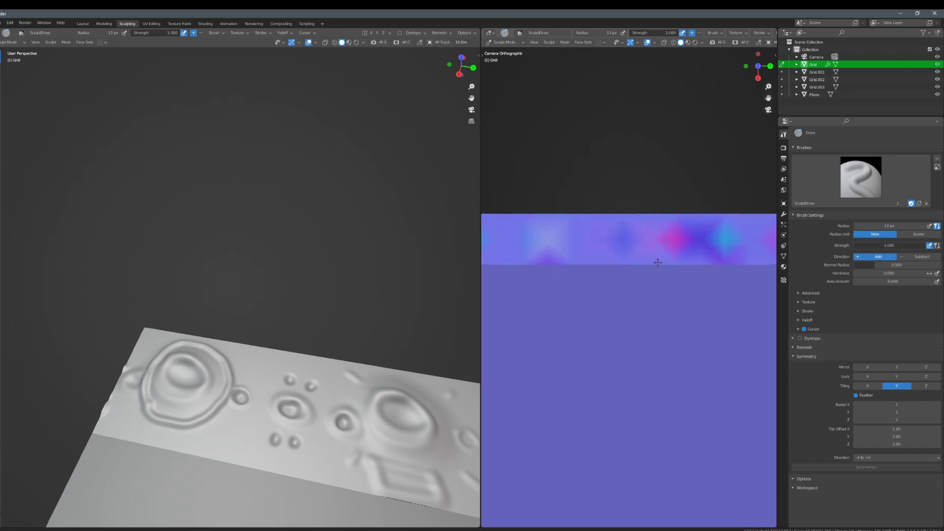
- Sculpt short raised rays outside the thin outline around the mound and a small squarish ring on the mound's peak
{"action": "middle_click_drag", "start_coordinate": [622, 240], "coordinate": [659, 281], "text": "shift"}
{"action": "left_click_drag", "start_coordinate": [659, 230], "coordinate": [667, 224]}
{"action": "left_click_drag", "start_coordinate": [582, 215], "coordinate": [589, 222]}
{"action": "left_click_drag", "start_coordinate": [593, 298], "coordinate": [657, 312]}
{"action": "mouse_move", "coordinate": [627, 244]}
{"action": "left_mouse_down"}
{"action": "mouse_move", "coordinate": [603, 260]}
{"action": "mouse_move", "coordinate": [634, 263]}
{"action": "mouse_move", "coordinate": [648, 250]}
{"action": "left_mouse_up"}
- Sculpt and carve short accent strokes on the outlined mound, between its squarish peak and the surrounding outline
{"action": "scroll", "coordinate": [617, 246], "scroll_direction": "up", "scroll_amount": 3}
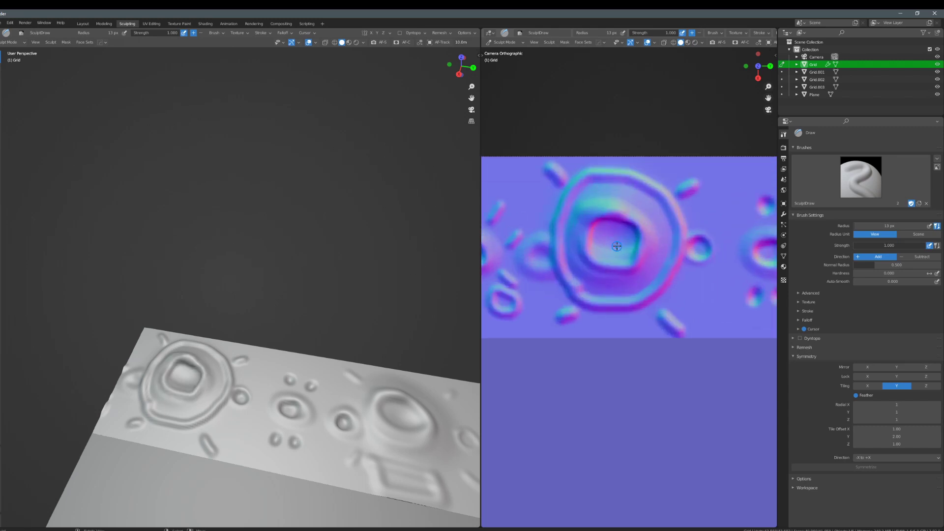
{"action": "mouse_move", "coordinate": [608, 225]}
{"action": "left_mouse_down"}
{"action": "mouse_move", "coordinate": [623, 249]}
{"action": "mouse_move", "coordinate": [646, 213]}
{"action": "left_mouse_up"}
{"action": "left_click_drag", "start_coordinate": [599, 191], "coordinate": [606, 199], "text": "ctrl"}
{"action": "mouse_move", "coordinate": [574, 268]}
{"action": "left_mouse_down"}
{"action": "mouse_move", "coordinate": [602, 290]}
{"action": "mouse_move", "coordinate": [654, 248]}
{"action": "left_mouse_up"}
- Examine how the sculpted pattern repeats along the whole strip, from the full sheet and close up
{"action": "scroll", "coordinate": [651, 275], "scroll_direction": "down", "scroll_amount": 6}
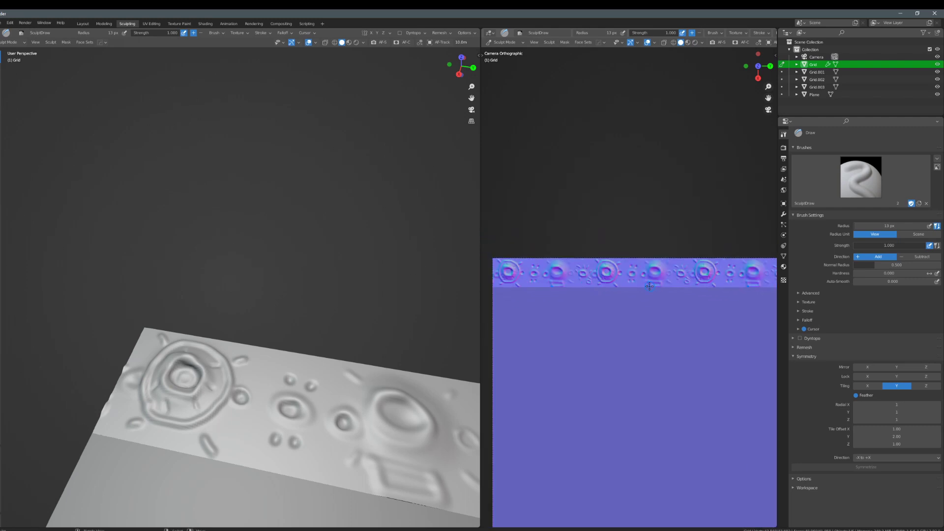
{"action": "scroll", "coordinate": [633, 293], "scroll_direction": "down", "scroll_amount": 3}
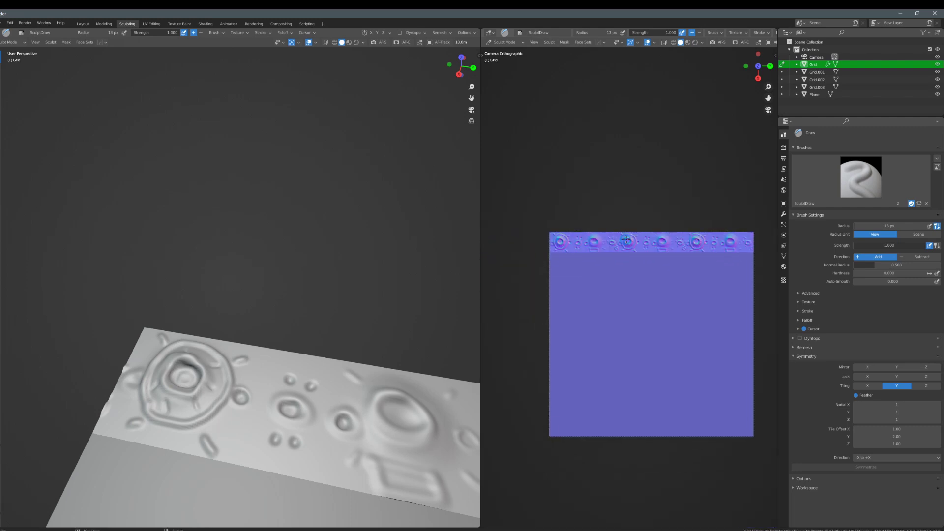
{"action": "scroll", "coordinate": [562, 244], "scroll_direction": "up", "scroll_amount": 4}
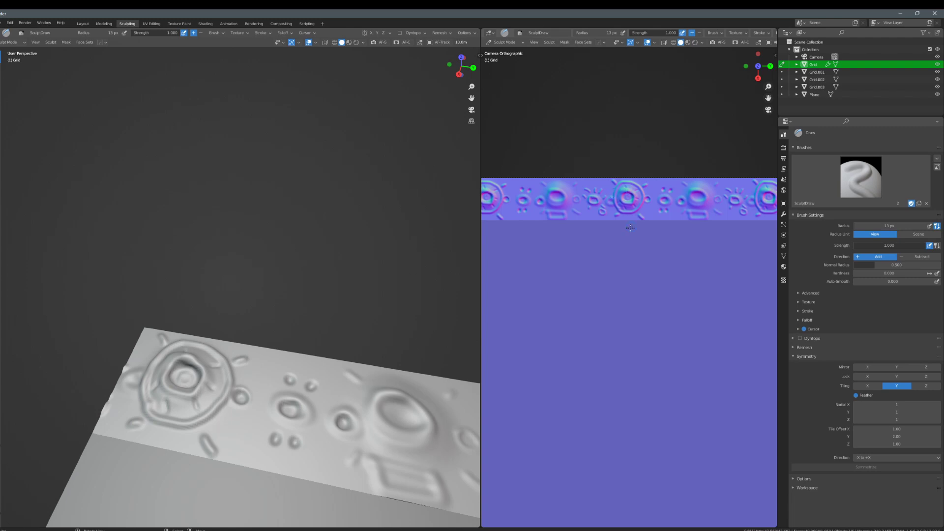
{"action": "scroll", "coordinate": [626, 229], "scroll_direction": "down", "scroll_amount": 2}
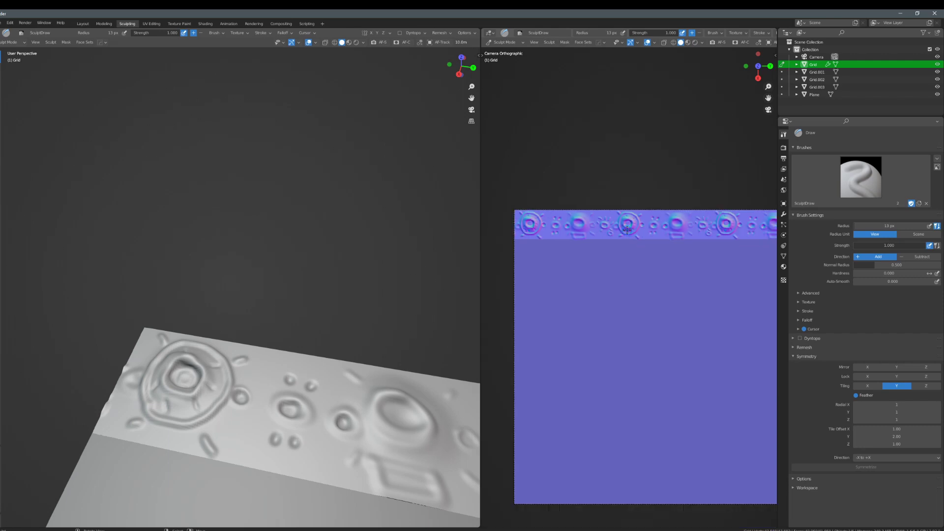
{"action": "scroll", "coordinate": [618, 229], "scroll_direction": "up", "scroll_amount": 3}
{"action": "mouse_move", "coordinate": [592, 219]}
{"action": "middle_mouse_down", "text": "shift"}
{"action": "mouse_move", "coordinate": [592, 228]}
{"action": "mouse_move", "coordinate": [717, 295]}
{"action": "middle_mouse_up", "text": "shift"}
{"action": "key", "text": "f"}
{"action": "left_click", "coordinate": [612, 270]}
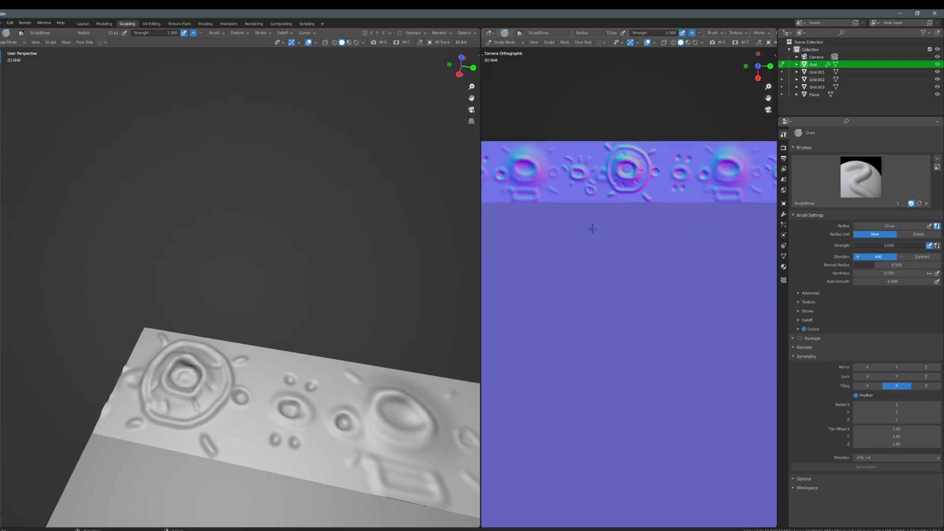
{"action": "middle_click_drag", "start_coordinate": [622, 274], "coordinate": [578, 258], "text": "shift"}
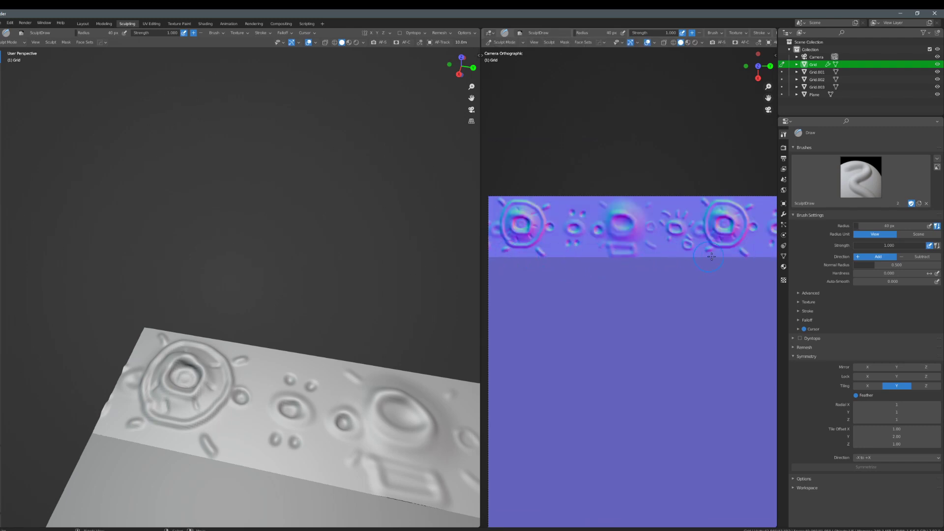
{"action": "scroll", "coordinate": [711, 256], "scroll_direction": "down", "scroll_amount": 2}
{"action": "scroll", "coordinate": [348, 415], "scroll_direction": "down", "scroll_amount": 3}
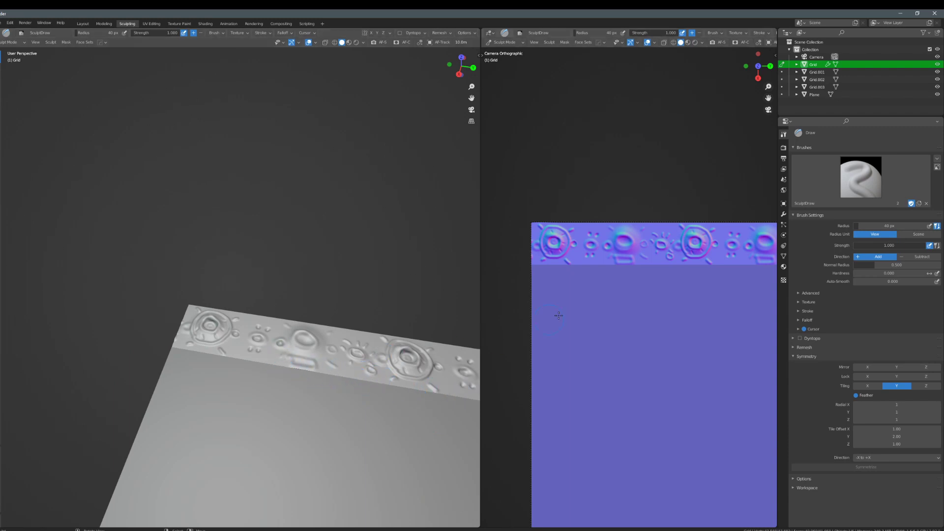
- Try sculpting a raised stroke along the strip's lower edge with an enlarged brush
{"action": "scroll", "coordinate": [585, 265], "scroll_direction": "up", "scroll_amount": 2}
{"action": "middle_click_drag", "start_coordinate": [566, 270], "coordinate": [600, 265], "text": "shift"}
{"action": "key", "text": "f"}
{"action": "left_click", "coordinate": [596, 271]}
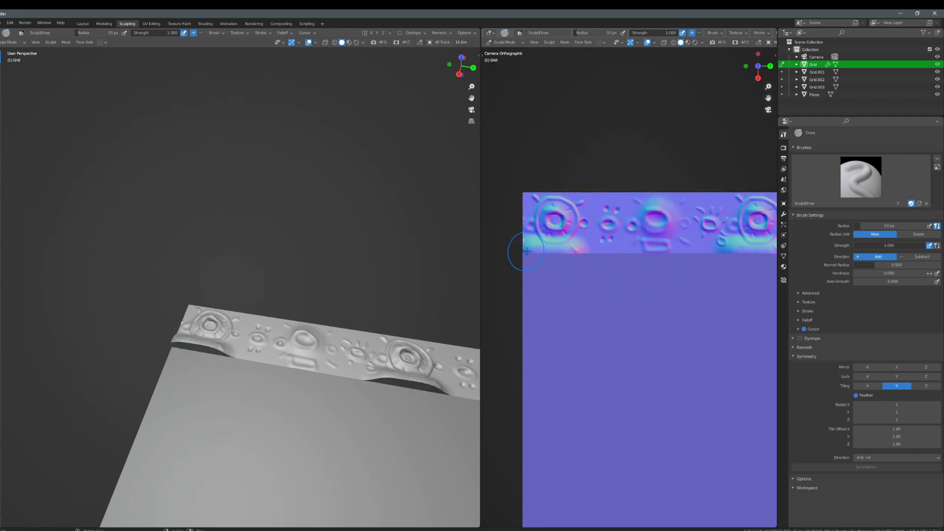
- Set the brush to 75 px radius and about 0.6 strength
{"action": "key", "text": "f"}
{"action": "left_click", "coordinate": [552, 261]}
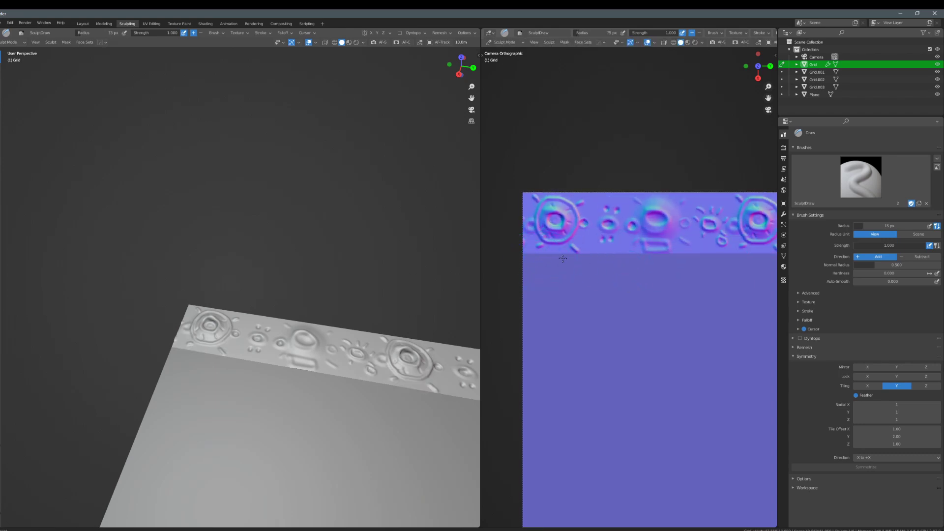
{"action": "key", "text": "shift+f"}
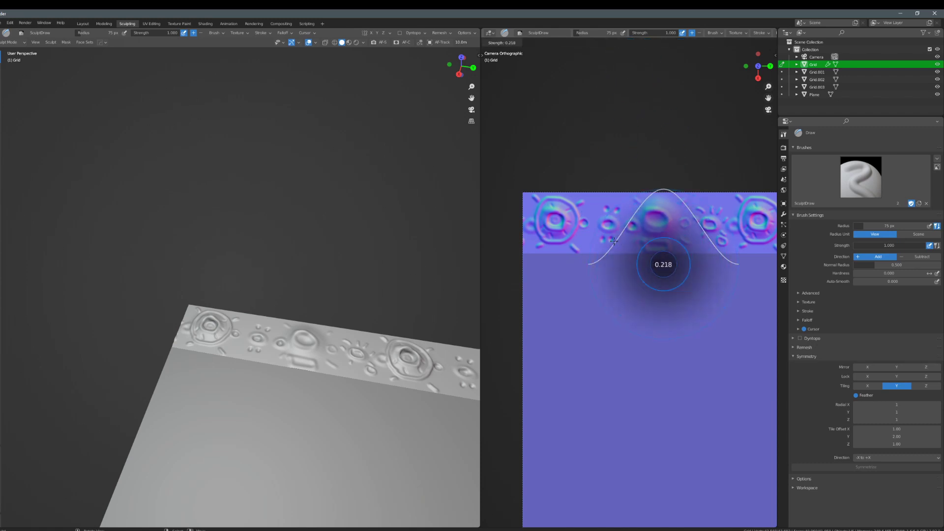
{"action": "left_click", "coordinate": [605, 239]}
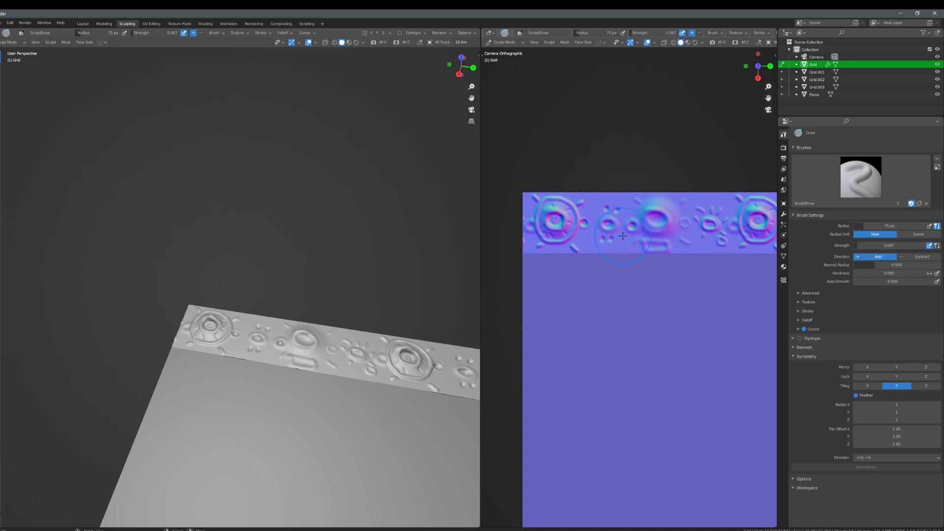
{"action": "key", "text": "shift+f"}
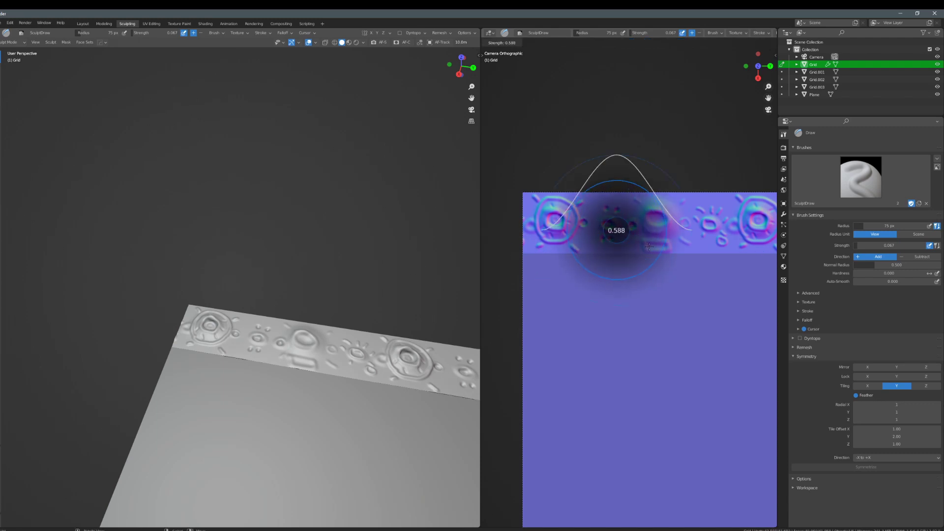
{"action": "left_click", "coordinate": [637, 255]}
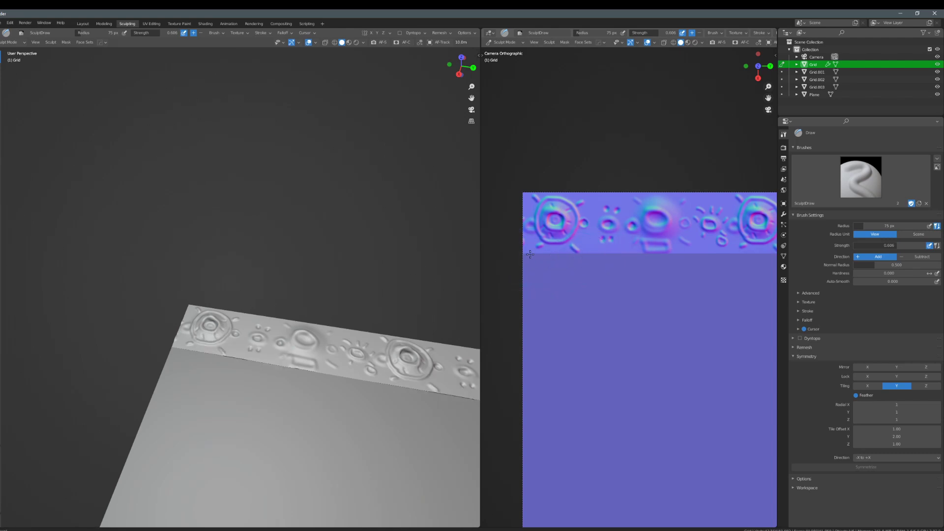
- Try a raised stroke with the 75 px brush along the strip's lower edge, check its height in perspective and undo it
{"action": "left_click_drag", "start_coordinate": [531, 253], "coordinate": [728, 251]}
{"action": "scroll", "coordinate": [728, 250], "scroll_direction": "down", "scroll_amount": 2}
{"action": "middle_click_drag", "start_coordinate": [698, 261], "coordinate": [617, 257], "text": "shift"}
{"action": "middle_click_drag", "start_coordinate": [332, 384], "coordinate": [375, 348]}
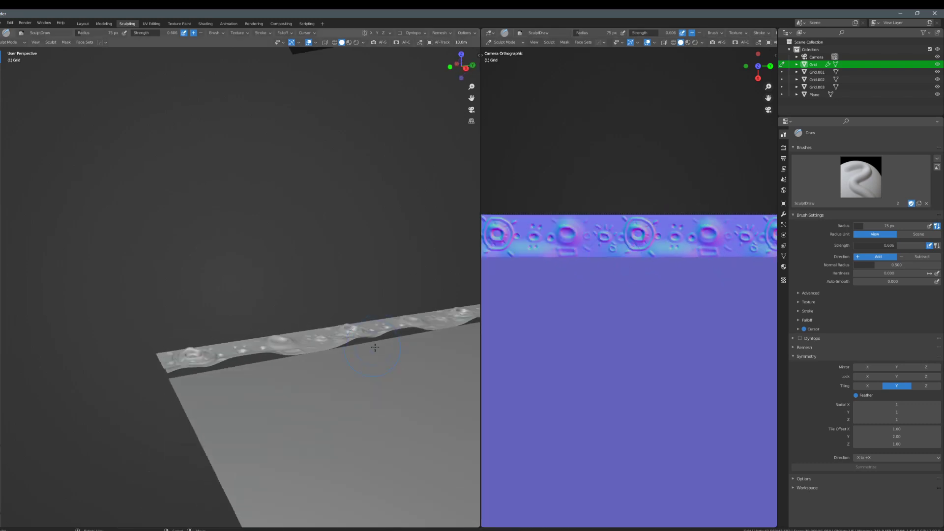
{"action": "key", "text": "ctrl+z"}
{"action": "key", "text": "ctrl+z"}
- Reduce the brush to 41 px radius and sculpt a continuous raised band along the strip's lower edge
{"action": "middle_click_drag", "start_coordinate": [508, 259], "coordinate": [552, 254], "text": "shift"}
{"action": "key", "text": "f"}
{"action": "left_click", "coordinate": [544, 249]}
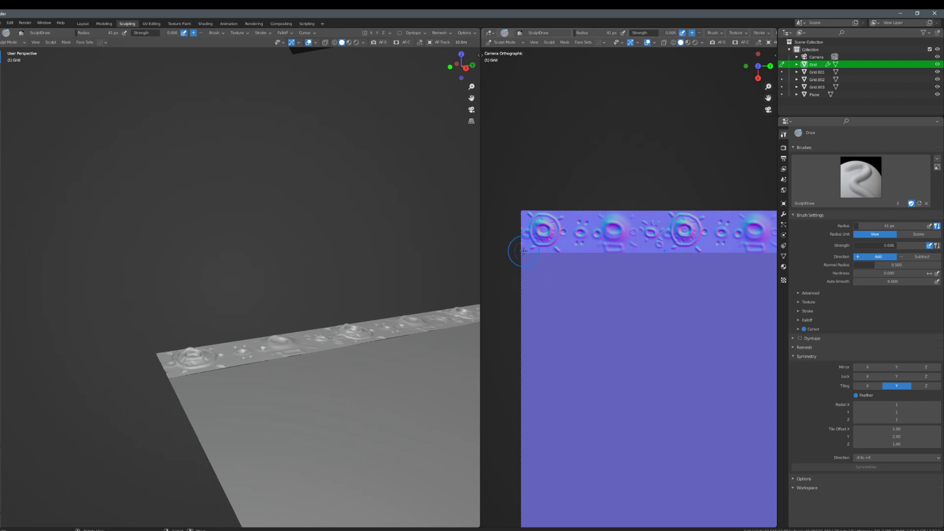
{"action": "left_click_drag", "start_coordinate": [533, 248], "coordinate": [698, 249]}
{"action": "middle_click_drag", "start_coordinate": [606, 259], "coordinate": [566, 255], "text": "shift"}
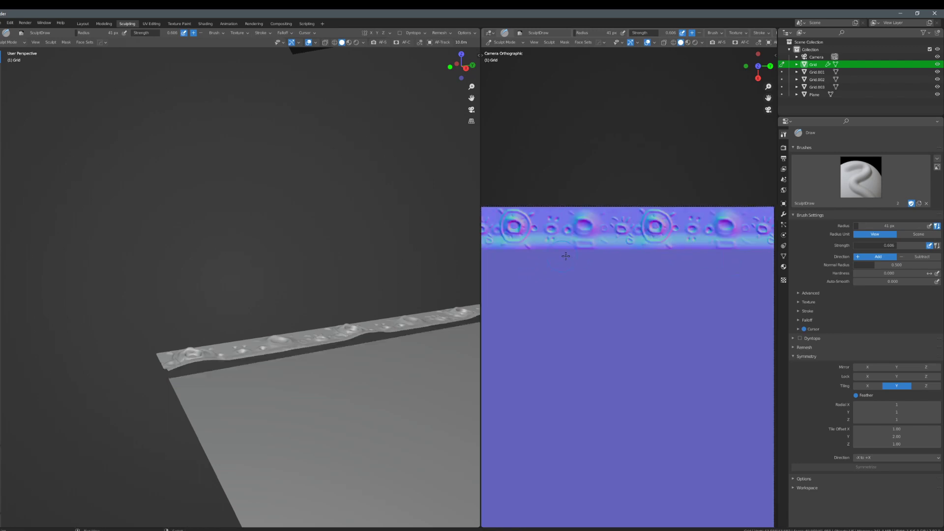
- Reduce the brush to about 9 px radius and sculpt small accent marks along the raised lower band
{"action": "key", "text": "f"}
{"action": "left_click", "coordinate": [605, 238]}
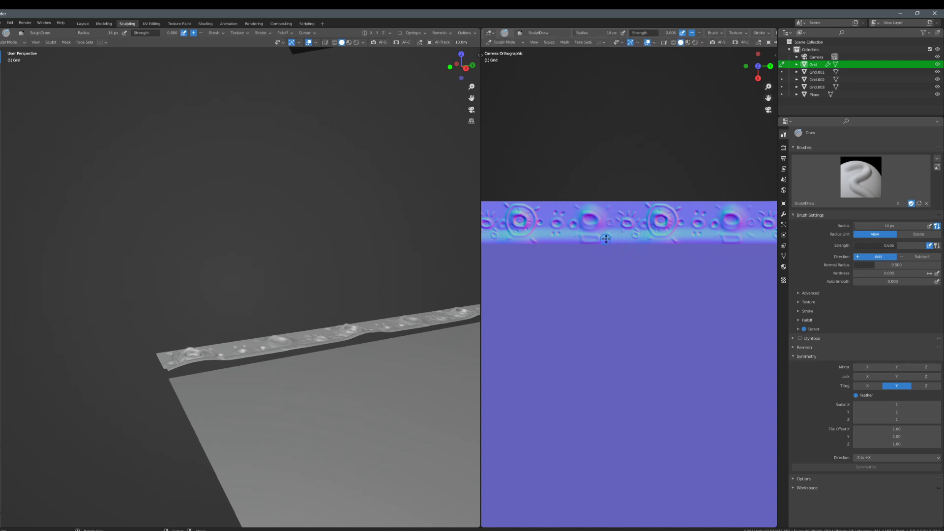
{"action": "scroll", "coordinate": [605, 238], "scroll_direction": "up", "scroll_amount": 3}
{"action": "left_click", "coordinate": [634, 233]}
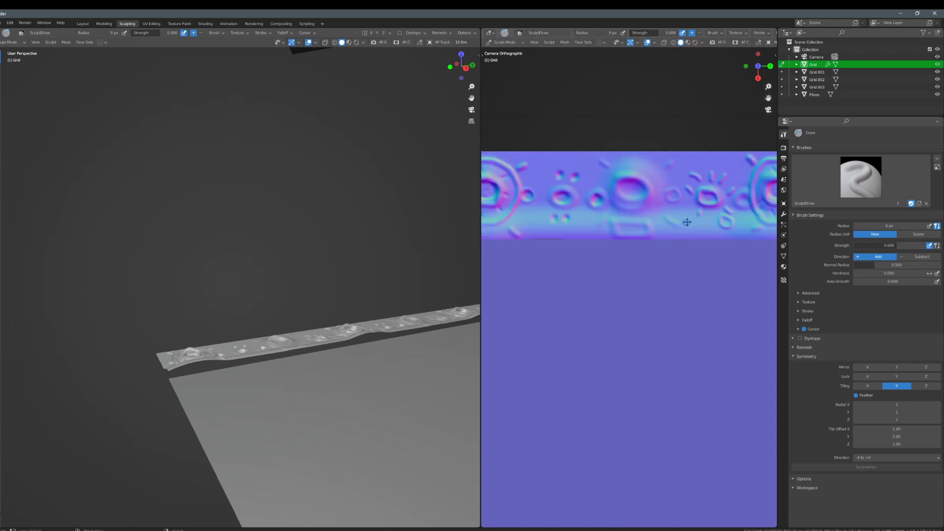
{"action": "left_click_drag", "start_coordinate": [693, 220], "coordinate": [686, 221]}
{"action": "left_click_drag", "start_coordinate": [532, 223], "coordinate": [539, 220]}
{"action": "middle_click_drag", "start_coordinate": [539, 223], "coordinate": [691, 224], "text": "shift"}
{"action": "left_click_drag", "start_coordinate": [610, 222], "coordinate": [607, 221]}
{"action": "scroll", "coordinate": [648, 258], "scroll_direction": "down", "scroll_amount": 5}
{"action": "middle_click_drag", "start_coordinate": [642, 309], "coordinate": [570, 304], "text": "shift"}
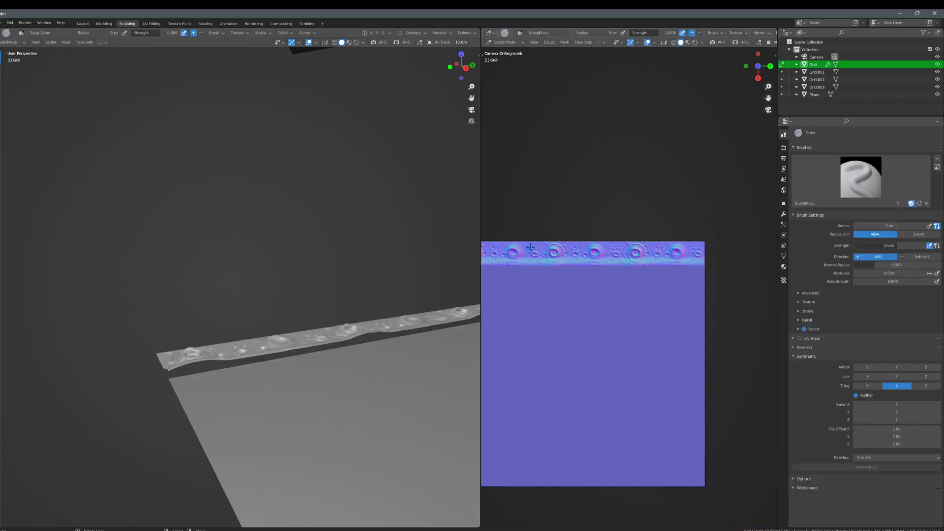
- Switch to the Layout workspace and copy the modifiers from the sculpted strip Grid to the neighbouring strip Grid.003
{"action": "left_click", "coordinate": [83, 24]}
{"action": "scroll", "coordinate": [197, 222], "scroll_direction": "down", "scroll_amount": 1}
{"action": "right_click", "coordinate": [221, 244]}
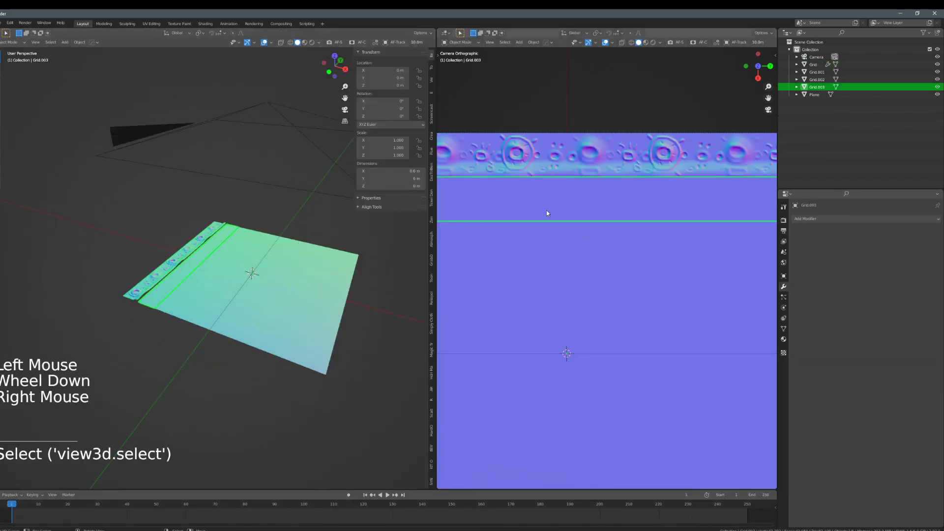
{"action": "right_click", "coordinate": [190, 243]}
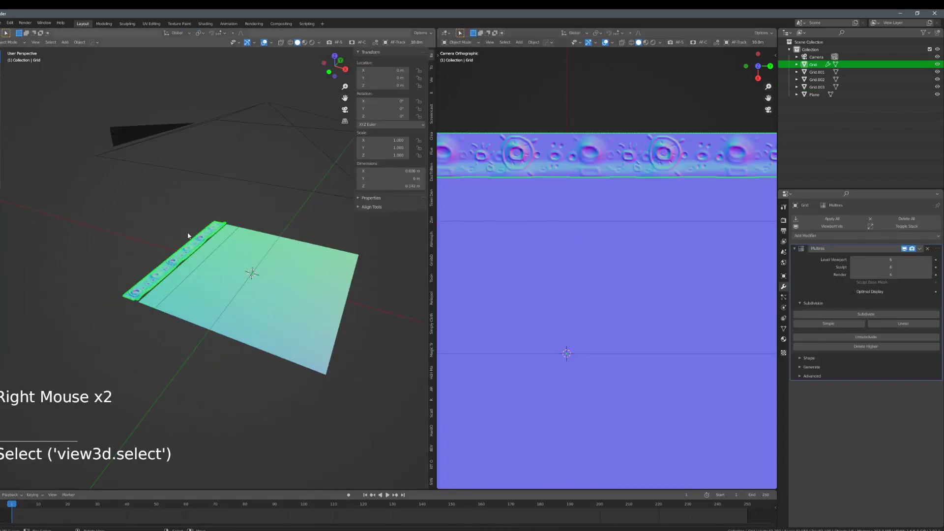
{"action": "right_click", "coordinate": [212, 243], "text": "shift"}
{"action": "key", "text": "ctrl+l"}
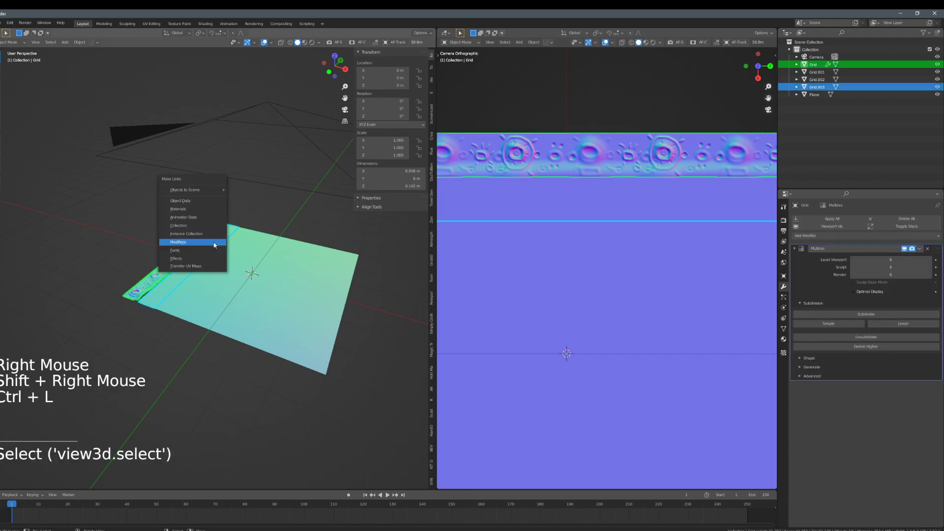
{"action": "left_click", "coordinate": [213, 242]}
- Select only Grid.003 and set its Multires viewport and sculpt levels to 0
{"action": "scroll", "coordinate": [214, 246], "scroll_direction": "up", "scroll_amount": 3}
{"action": "scroll", "coordinate": [214, 246], "scroll_direction": "up", "scroll_amount": 1, "text": "shift"}
{"action": "middle_click_drag", "start_coordinate": [214, 246], "coordinate": [255, 256], "text": "shift"}
{"action": "right_click", "coordinate": [511, 240]}
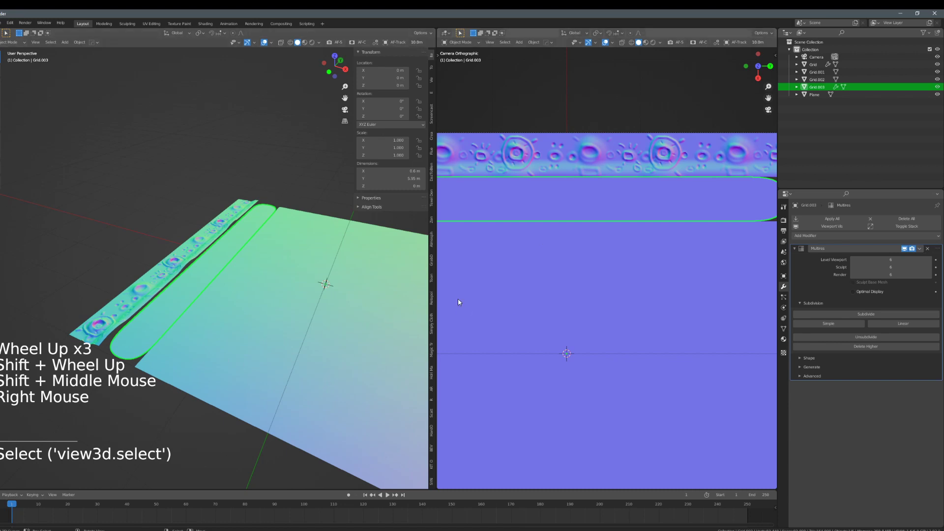
{"action": "left_click", "coordinate": [856, 260]}
{"action": "type", "text": "0"}
{"action": "key", "text": "Return"}
{"action": "left_click_drag", "start_coordinate": [896, 270], "coordinate": [860, 270]}
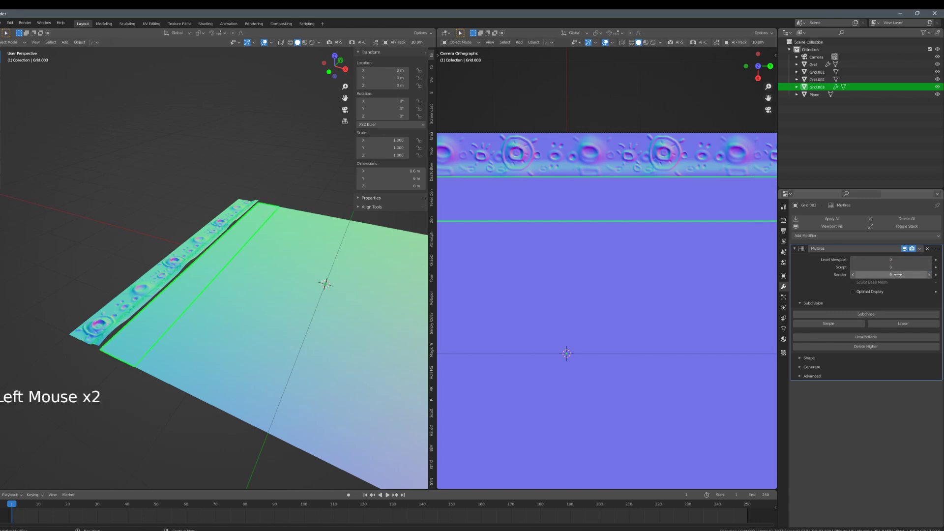
- Try a Simple subdivision of Grid.003 on top of the copied levels and deleting the higher levels, and undo both
{"action": "left_click", "coordinate": [845, 327]}
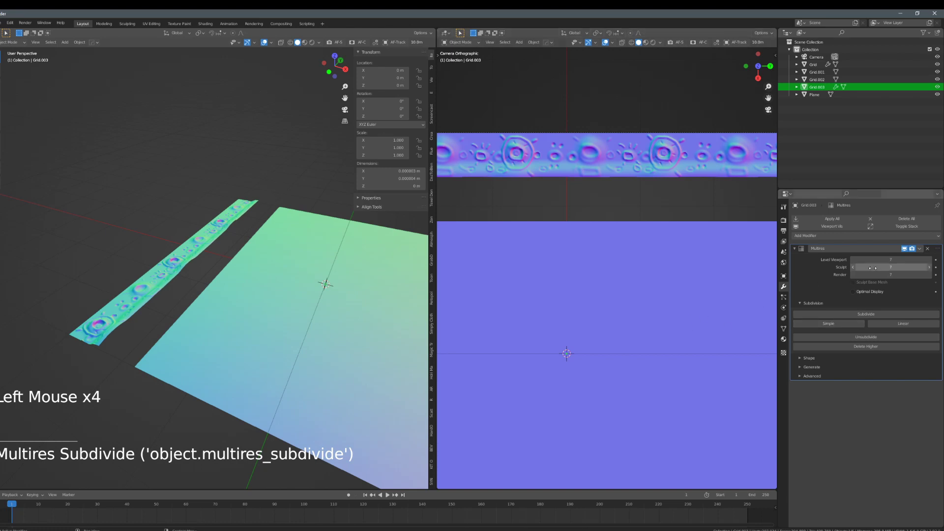
{"action": "left_click", "coordinate": [873, 348]}
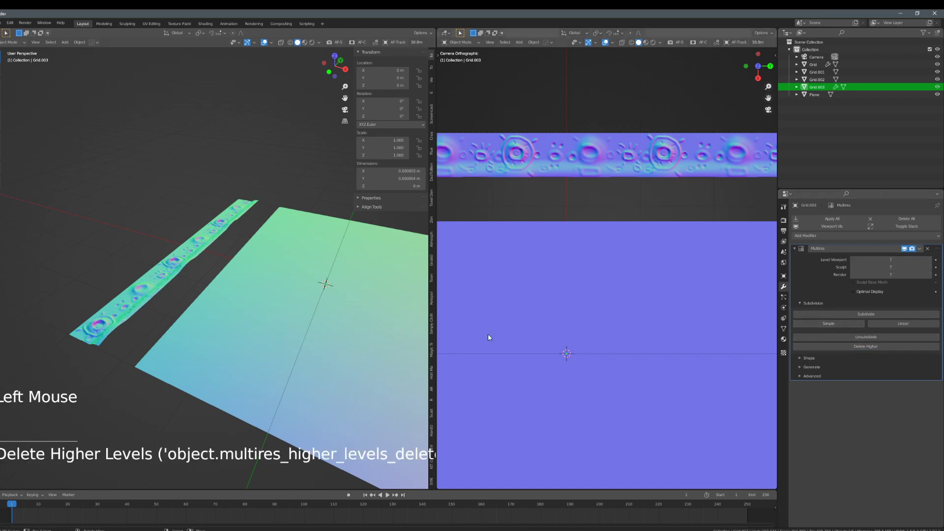
{"action": "key", "text": "ctrl+z"}
{"action": "key", "text": "ctrl+z"}
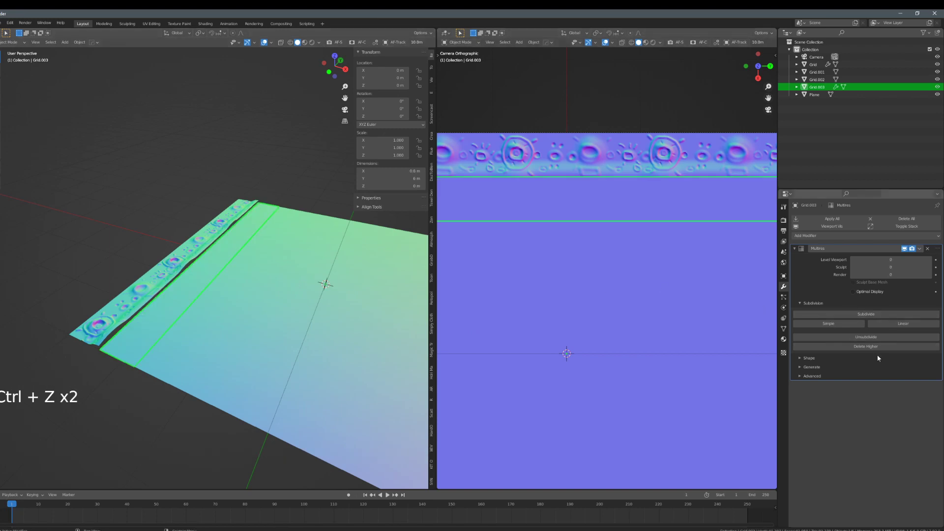
- Delete the higher Multires levels of Grid.003 and check that its viewport level cannot be raised above 0
{"action": "left_click", "coordinate": [890, 346]}
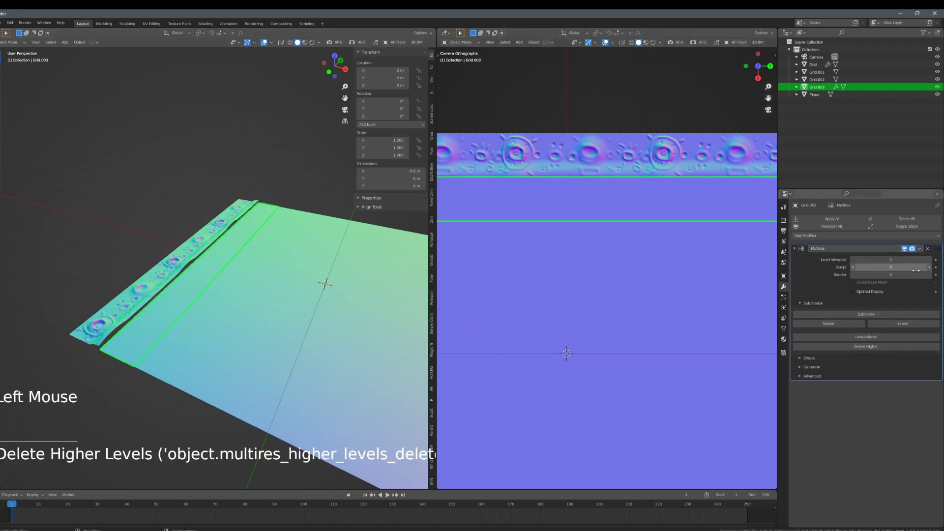
{"action": "left_click", "coordinate": [929, 260]}
{"action": "left_click", "coordinate": [929, 260]}
{"action": "left_click", "coordinate": [929, 260]}
{"action": "left_click", "coordinate": [929, 260]}
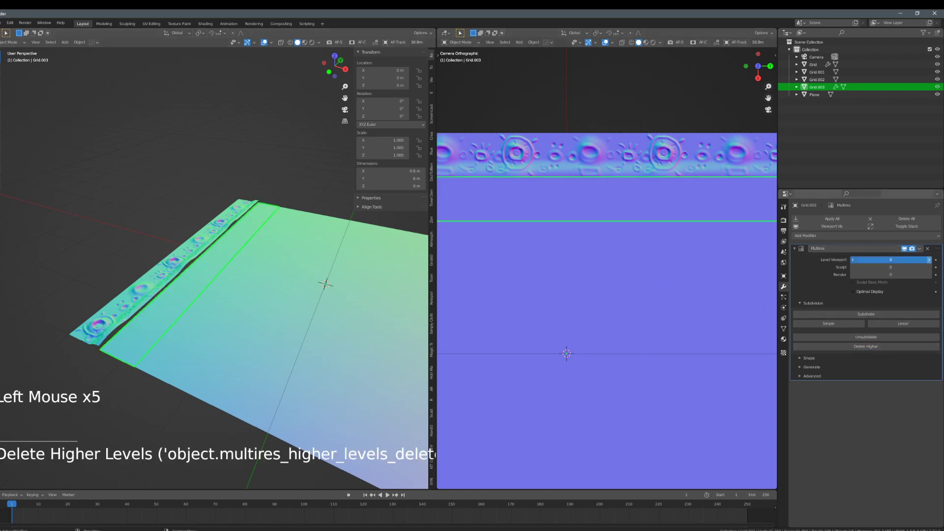
- Rebuild the Multires levels of Grid.003 with Simple subdivisions followed by regular subdivisions
{"action": "left_click", "coordinate": [848, 325]}
{"action": "left_click", "coordinate": [848, 324]}
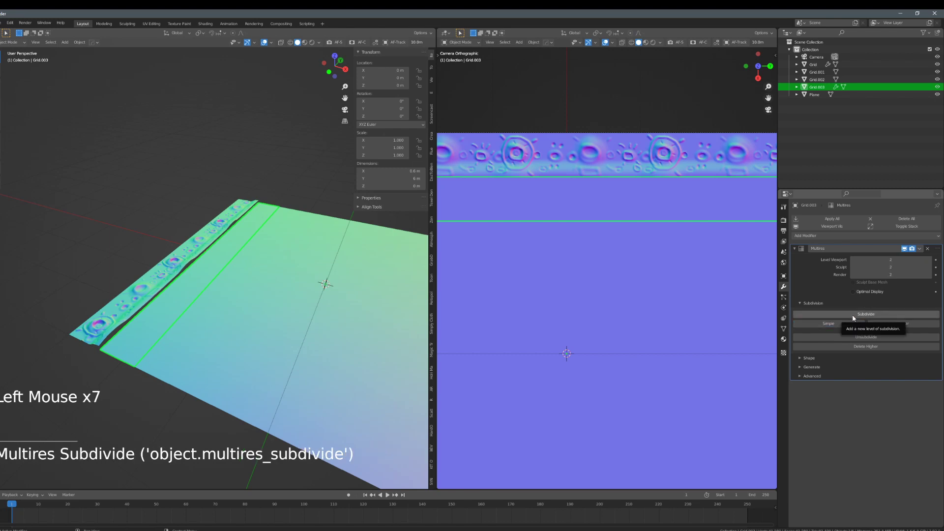
{"action": "left_click", "coordinate": [853, 316]}
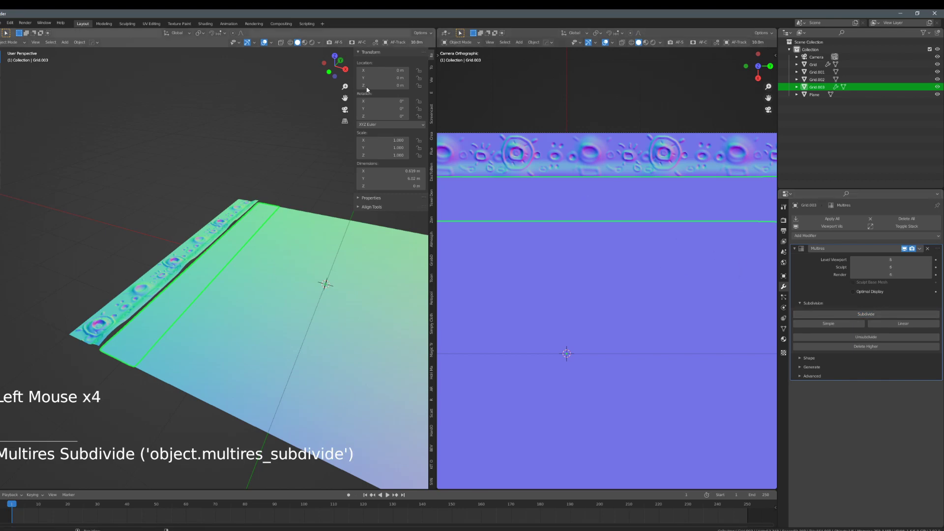
- Return to the Sculpting workspace with Grid.003 in close view and enable Y mirror symmetry alongside the Y tiling
{"action": "left_click", "coordinate": [126, 24]}
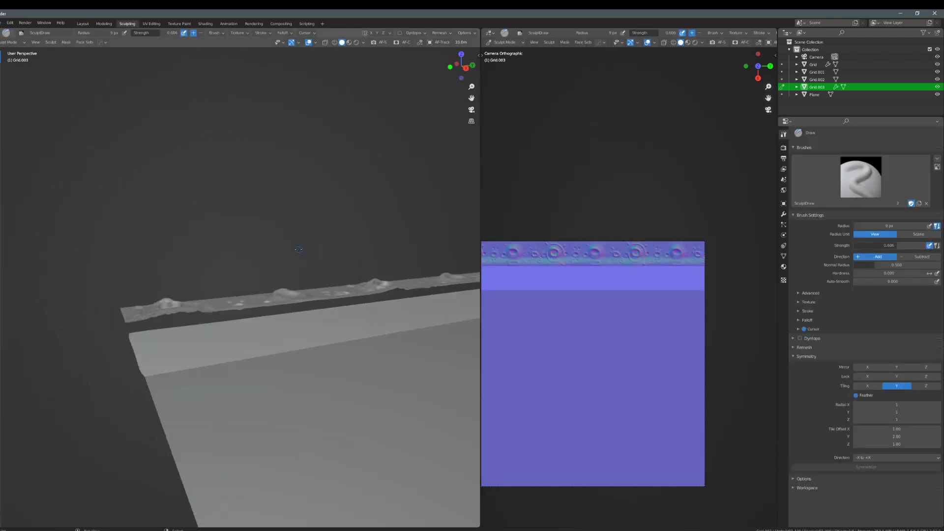
{"action": "middle_click_drag", "start_coordinate": [299, 253], "coordinate": [380, 266]}
{"action": "scroll", "coordinate": [380, 266], "scroll_direction": "down", "scroll_amount": 3}
{"action": "middle_click_drag", "start_coordinate": [334, 221], "coordinate": [329, 298], "text": "shift"}
{"action": "middle_click_drag", "start_coordinate": [483, 281], "coordinate": [601, 281], "text": "shift"}
{"action": "scroll", "coordinate": [610, 281], "scroll_direction": "up", "scroll_amount": 4}
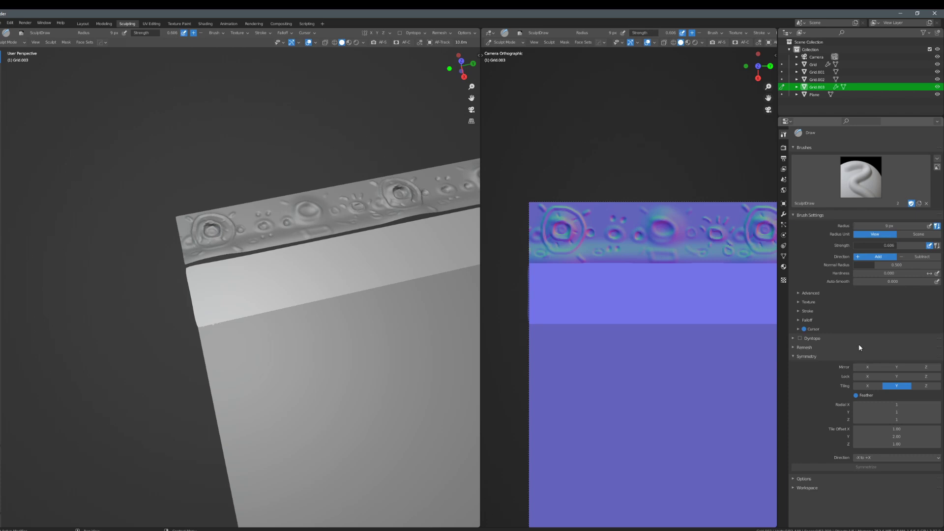
{"action": "middle_click_drag", "start_coordinate": [713, 274], "coordinate": [620, 255], "text": "shift"}
{"action": "left_click", "coordinate": [894, 367]}
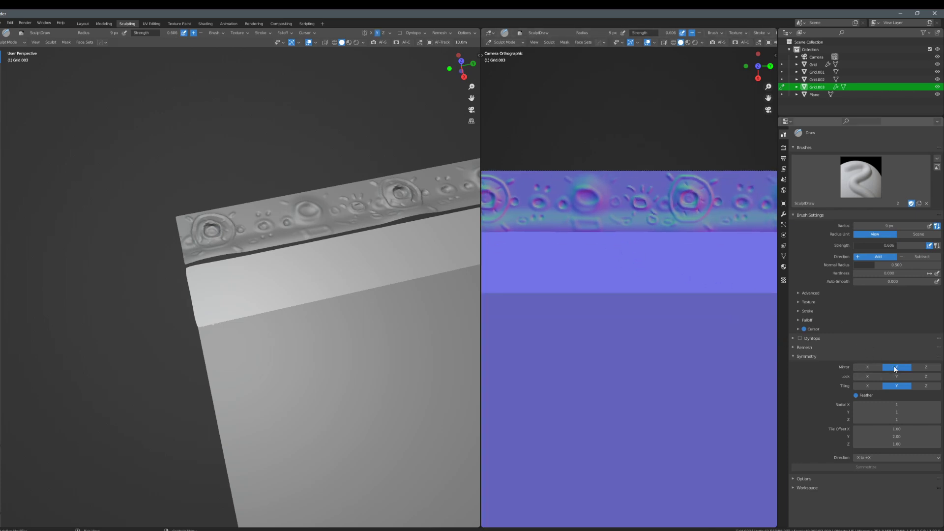
- Turn off Y tiling and, with a larger Draw brush, sculpt a wavy ridge along the Grid.003 strip with Y mirroring
{"action": "left_click", "coordinate": [896, 385]}
{"action": "scroll", "coordinate": [609, 307], "scroll_direction": "down", "scroll_amount": 2}
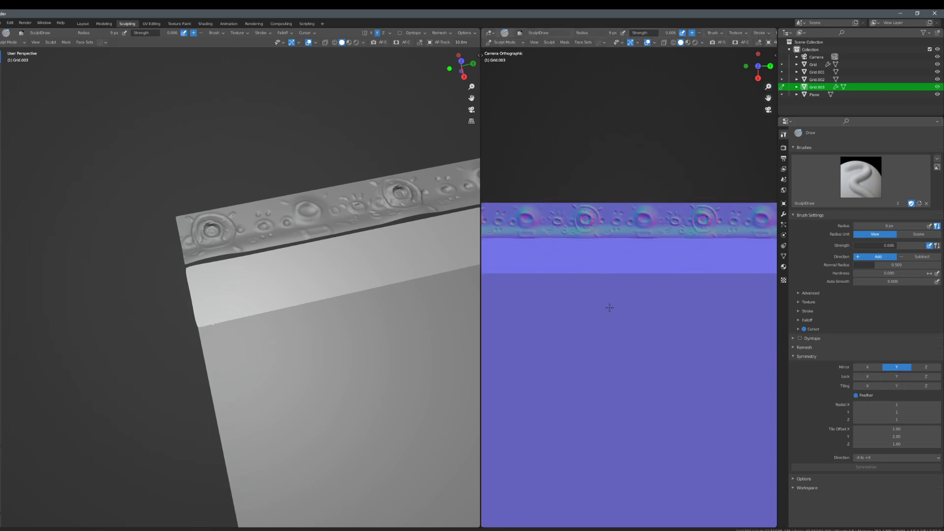
{"action": "mouse_move", "coordinate": [722, 273]}
{"action": "middle_mouse_down", "text": "shift"}
{"action": "mouse_move", "coordinate": [642, 267]}
{"action": "mouse_move", "coordinate": [730, 264]}
{"action": "middle_mouse_up", "text": "shift"}
{"action": "scroll", "coordinate": [614, 271], "scroll_direction": "down", "scroll_amount": 2}
{"action": "scroll", "coordinate": [573, 259], "scroll_direction": "up", "scroll_amount": 1}
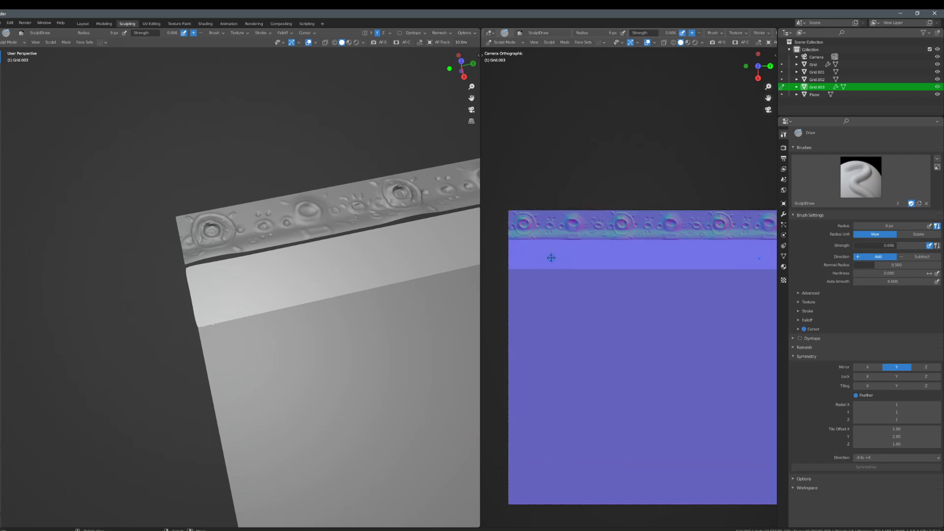
{"action": "key", "text": "f"}
{"action": "left_click", "coordinate": [529, 257]}
{"action": "left_click_drag", "start_coordinate": [511, 248], "coordinate": [633, 251]}
{"action": "scroll", "coordinate": [634, 251], "scroll_direction": "up", "scroll_amount": 3}
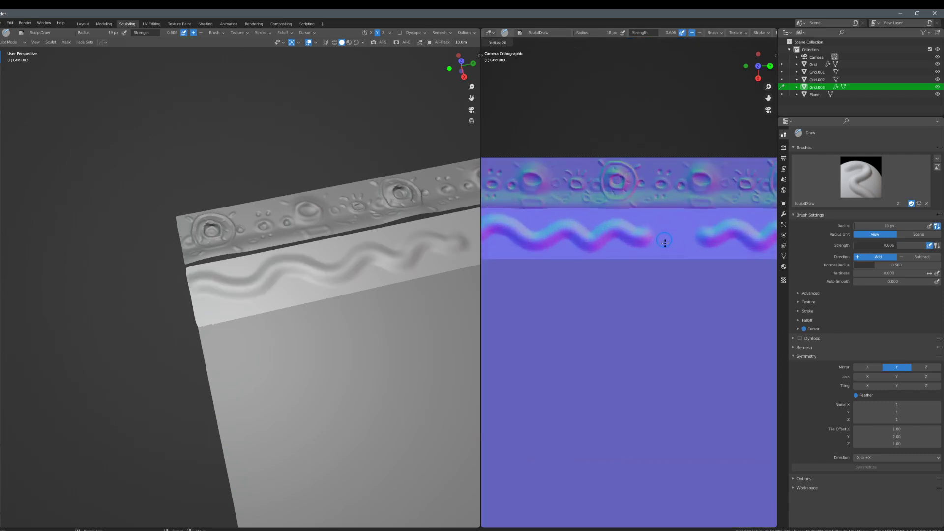
- Sculpt a concentric ring motif with small circles and short rays at the middle of the strip between the two wave ends
{"action": "left_click", "coordinate": [665, 243]}
{"action": "scroll", "coordinate": [663, 238], "scroll_direction": "up", "scroll_amount": 3}
{"action": "mouse_move", "coordinate": [679, 201]}
{"action": "left_mouse_down"}
{"action": "mouse_move", "coordinate": [645, 231]}
{"action": "mouse_move", "coordinate": [677, 213]}
{"action": "mouse_move", "coordinate": [671, 205]}
{"action": "left_mouse_up"}
{"action": "key", "text": "ctrl+z"}
{"action": "left_click_drag", "start_coordinate": [643, 247], "coordinate": [639, 249]}
{"action": "left_click_drag", "start_coordinate": [700, 205], "coordinate": [721, 197]}
{"action": "left_click_drag", "start_coordinate": [722, 257], "coordinate": [736, 266]}
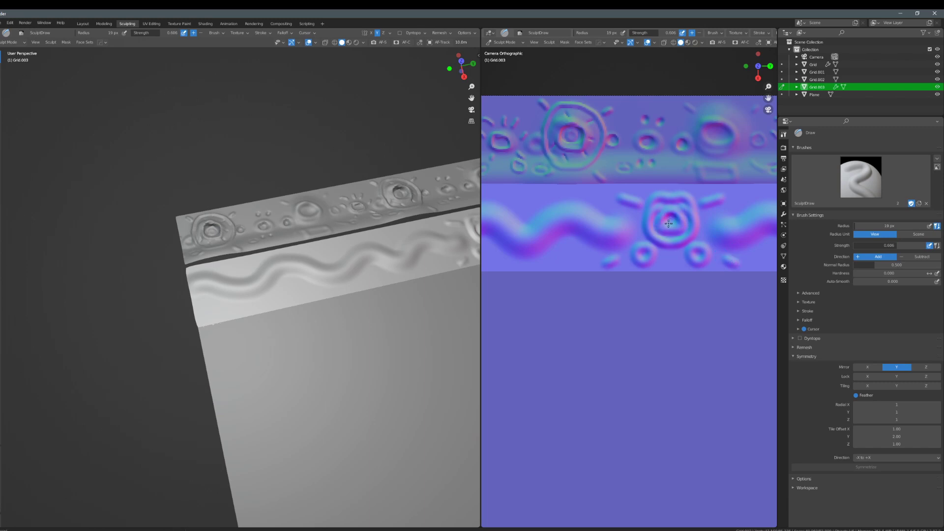
- Add round bumps on the crests and troughs of the wavy ridge out to the strip's end
{"action": "scroll", "coordinate": [692, 243], "scroll_direction": "down", "scroll_amount": 5}
{"action": "scroll", "coordinate": [692, 243], "scroll_direction": "up", "scroll_amount": 6}
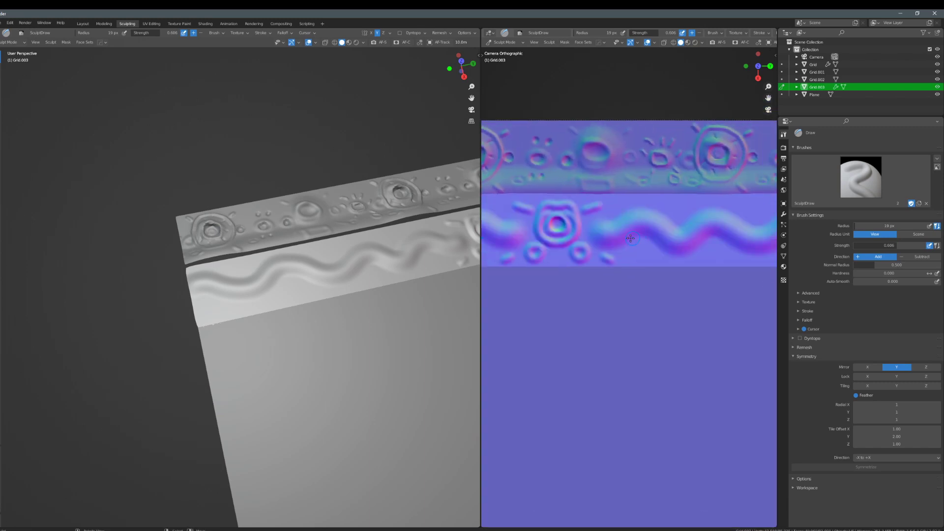
{"action": "left_click", "coordinate": [615, 232]}
{"action": "left_click", "coordinate": [681, 236]}
{"action": "left_click", "coordinate": [715, 215]}
{"action": "middle_click_drag", "start_coordinate": [715, 215], "coordinate": [635, 209], "text": "shift"}
{"action": "left_click", "coordinate": [681, 230]}
{"action": "middle_click_drag", "start_coordinate": [688, 231], "coordinate": [618, 234], "text": "shift"}
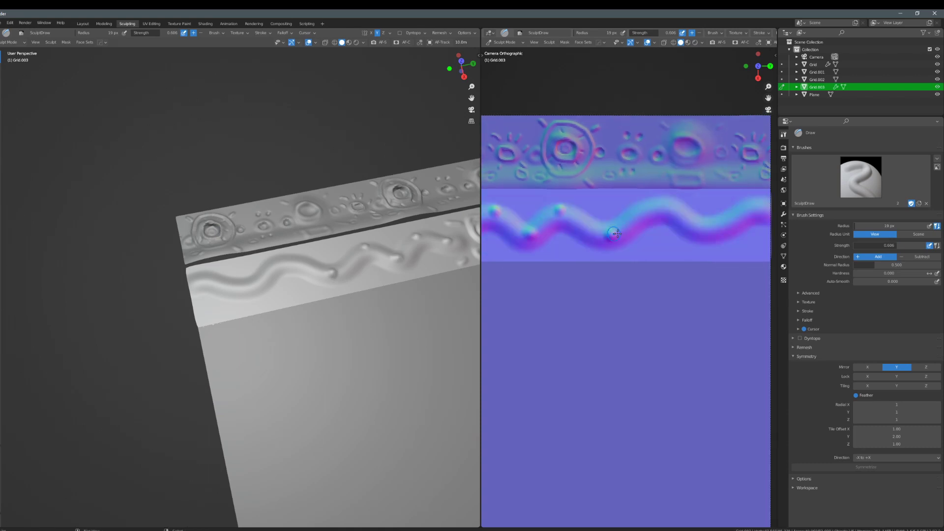
{"action": "left_click", "coordinate": [669, 208]}
{"action": "left_click", "coordinate": [703, 230]}
{"action": "middle_click_drag", "start_coordinate": [750, 213], "coordinate": [693, 221], "text": "shift"}
{"action": "left_click", "coordinate": [694, 220]}
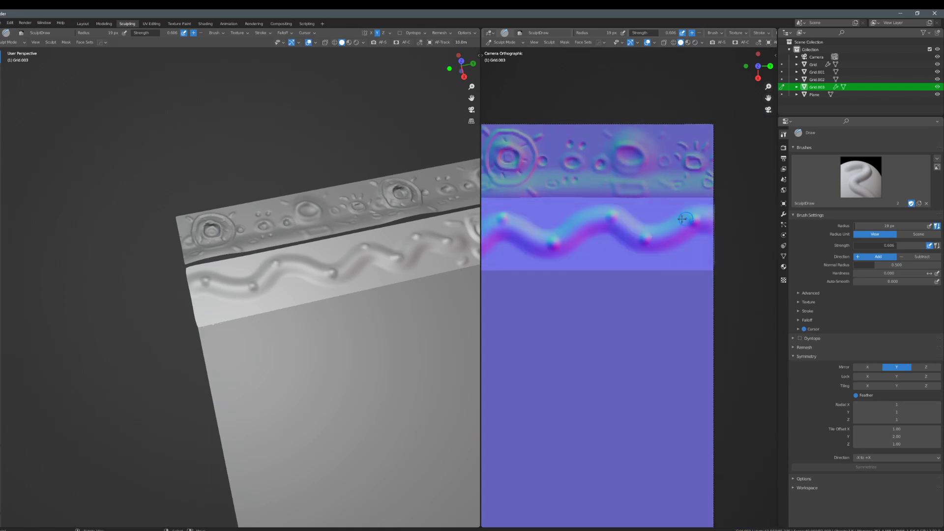
- Reduce the brush radius to 13 px and dot small oval bumps in the free areas above and below the wave
{"action": "left_click", "coordinate": [604, 241]}
{"action": "left_click", "coordinate": [694, 244]}
{"action": "left_click", "coordinate": [661, 211]}
{"action": "key", "text": "f"}
{"action": "left_click", "coordinate": [554, 219]}
{"action": "left_click", "coordinate": [549, 216]}
{"action": "left_click", "coordinate": [508, 250]}
{"action": "left_click_drag", "start_coordinate": [624, 256], "coordinate": [627, 259]}
{"action": "left_click", "coordinate": [580, 256]}
{"action": "middle_click_drag", "start_coordinate": [570, 279], "coordinate": [856, 279], "text": "shift"}
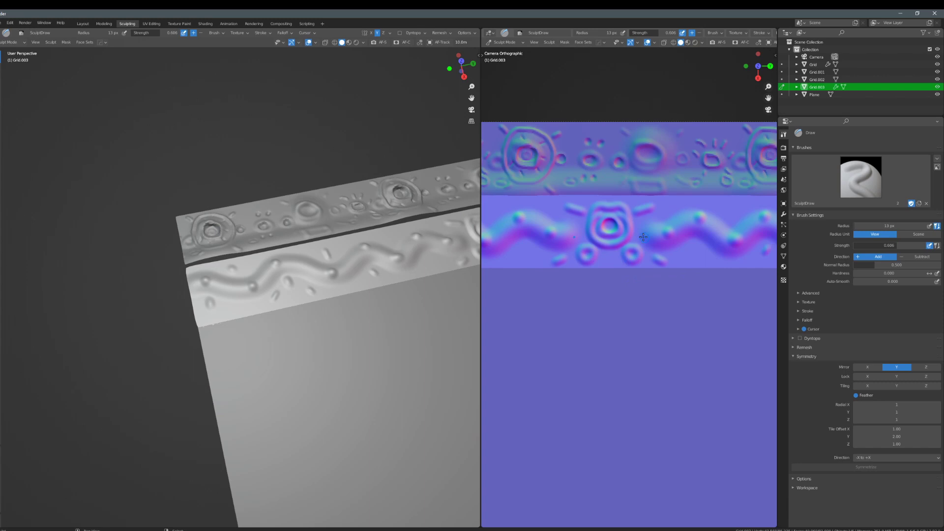
{"action": "middle_click_drag", "start_coordinate": [624, 244], "coordinate": [719, 247], "text": "shift"}
{"action": "left_click", "coordinate": [646, 251]}
- Sculpt a small ring with a stem and side strokes in the gap above a trough of the wave
{"action": "middle_click_drag", "start_coordinate": [660, 213], "coordinate": [697, 200], "text": "shift"}
{"action": "scroll", "coordinate": [628, 244], "scroll_direction": "down", "scroll_amount": 2}
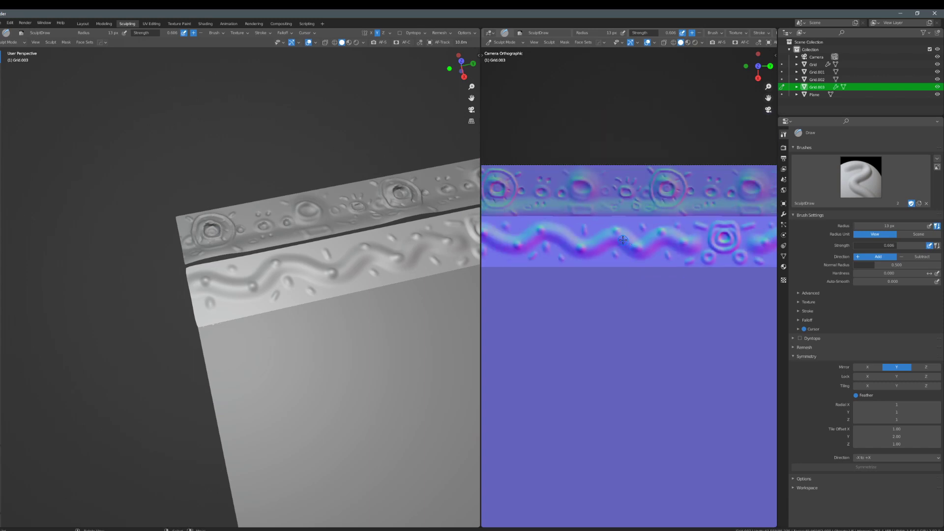
{"action": "middle_click_drag", "start_coordinate": [551, 239], "coordinate": [644, 246], "text": "shift"}
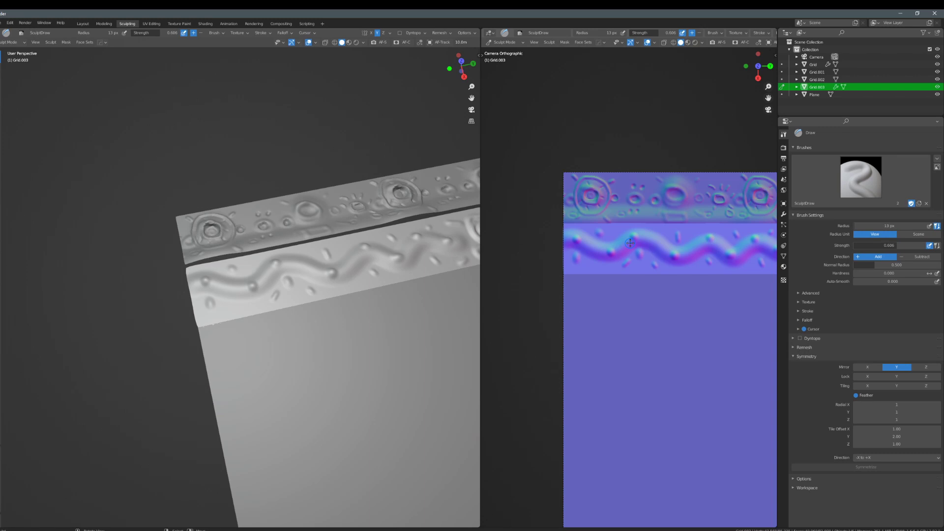
{"action": "scroll", "coordinate": [630, 243], "scroll_direction": "down", "scroll_amount": 5}
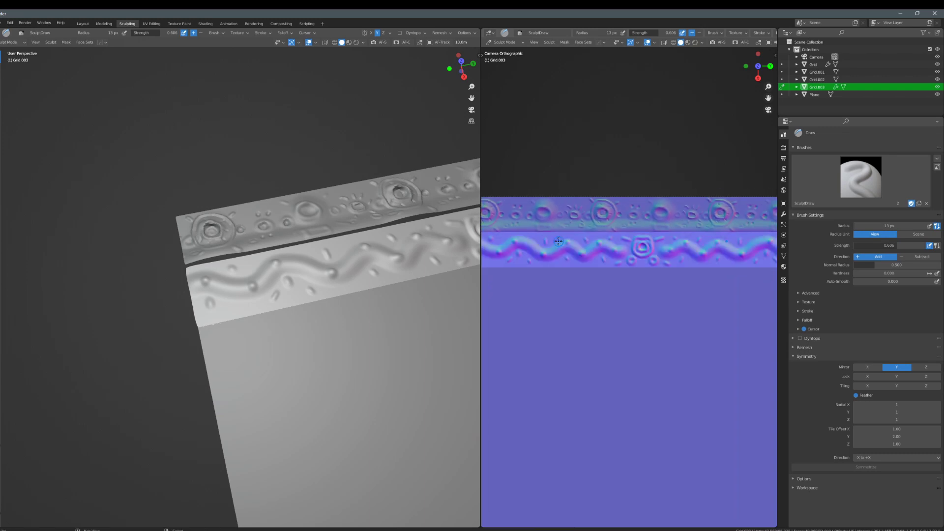
{"action": "scroll", "coordinate": [630, 249], "scroll_direction": "up", "scroll_amount": 8}
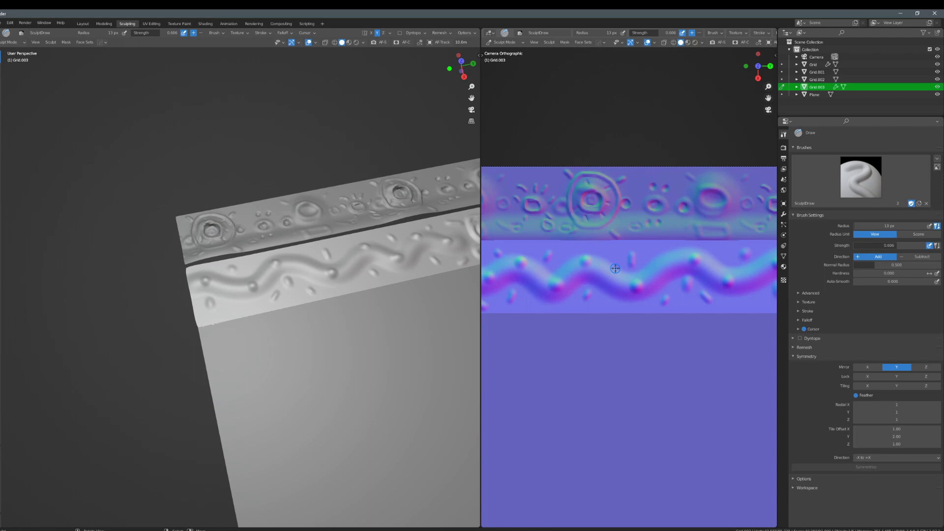
{"action": "left_click_drag", "start_coordinate": [654, 188], "coordinate": [628, 188]}
{"action": "key", "text": "ctrl+z"}
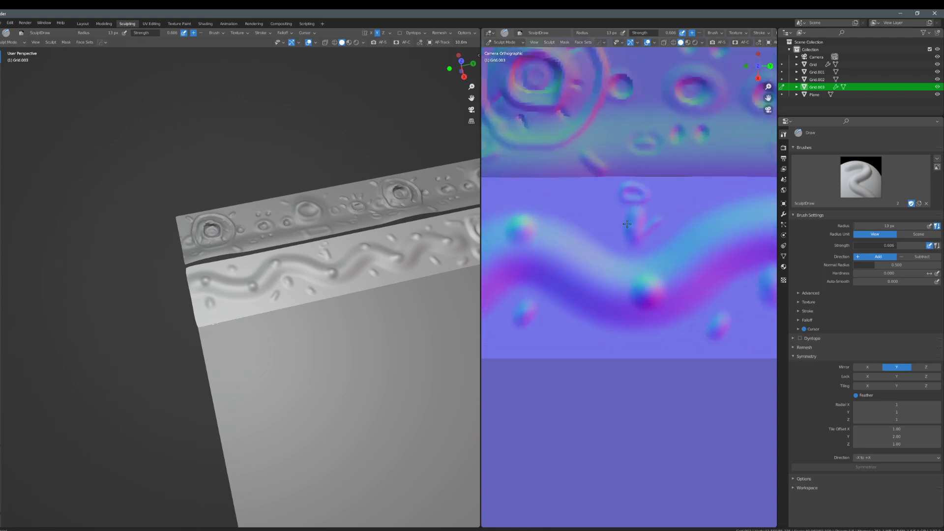
- Add upright oval bumps just beneath the crests of the wave
{"action": "scroll", "coordinate": [629, 231], "scroll_direction": "down", "scroll_amount": 5}
{"action": "scroll", "coordinate": [614, 268], "scroll_direction": "up", "scroll_amount": 4}
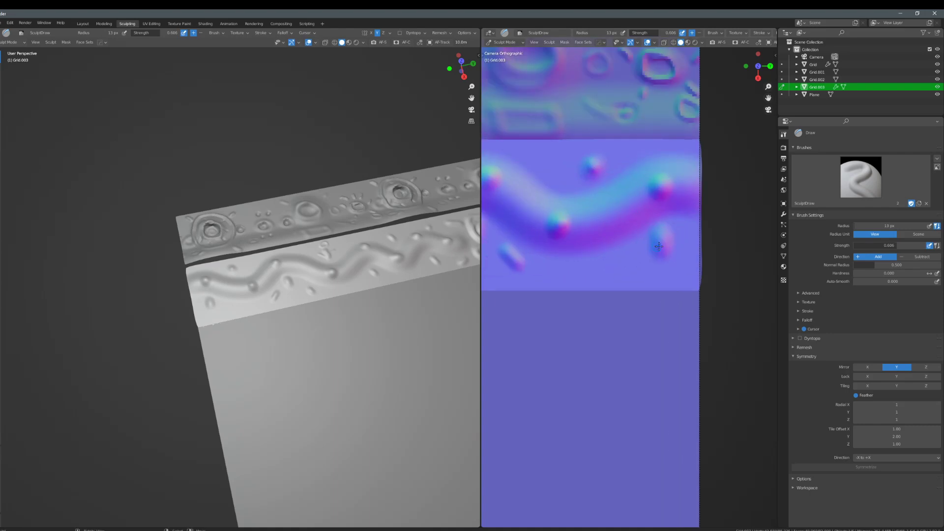
{"action": "middle_click_drag", "start_coordinate": [573, 237], "coordinate": [661, 225], "text": "shift"}
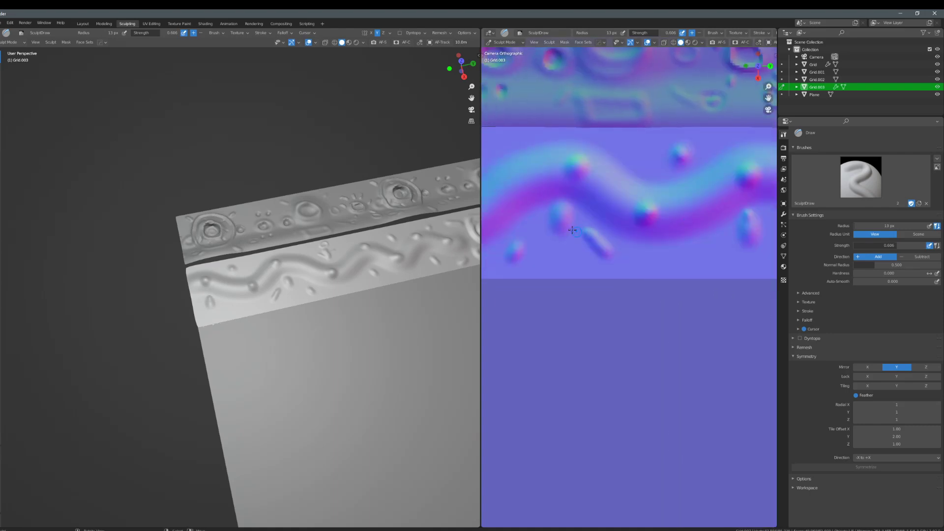
{"action": "scroll", "coordinate": [559, 206], "scroll_direction": "down", "scroll_amount": 4}
{"action": "scroll", "coordinate": [592, 221], "scroll_direction": "up", "scroll_amount": 3}
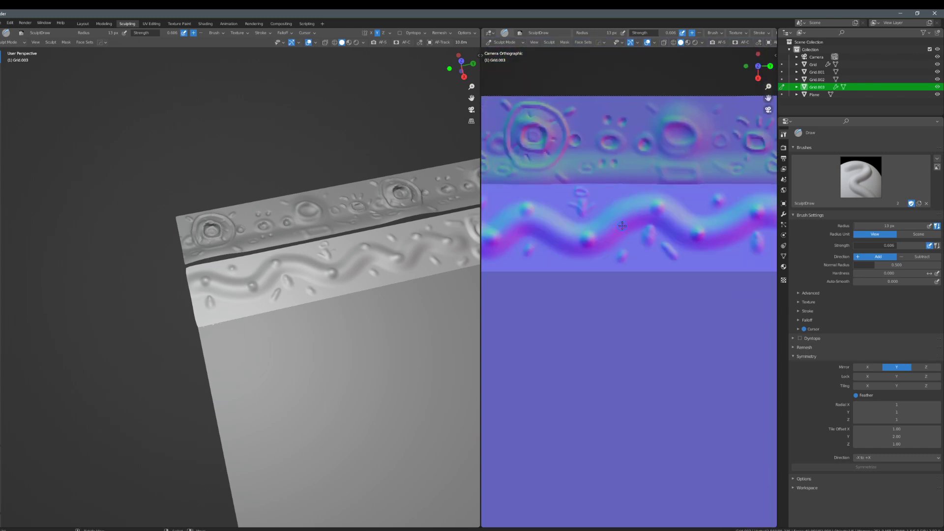
{"action": "scroll", "coordinate": [619, 225], "scroll_direction": "down", "scroll_amount": 5}
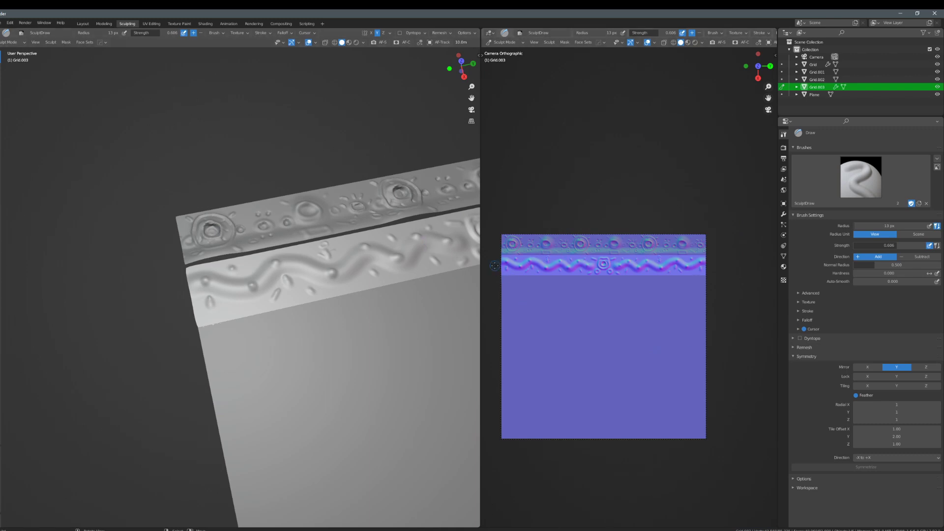
- Sculpt a thin curved ridge beneath a trough and add fine dots and short strokes along the wave
{"action": "scroll", "coordinate": [533, 276], "scroll_direction": "up", "scroll_amount": 8}
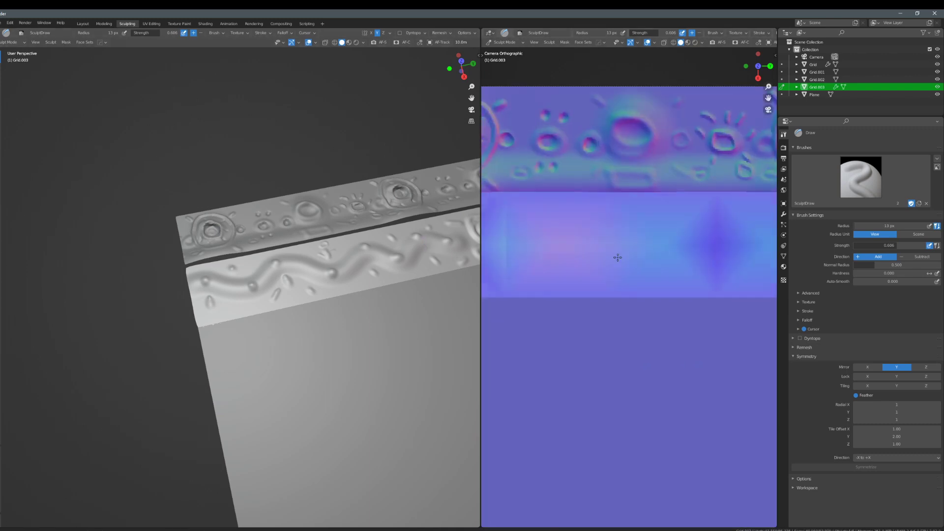
{"action": "scroll", "coordinate": [684, 268], "scroll_direction": "up", "scroll_amount": 2}
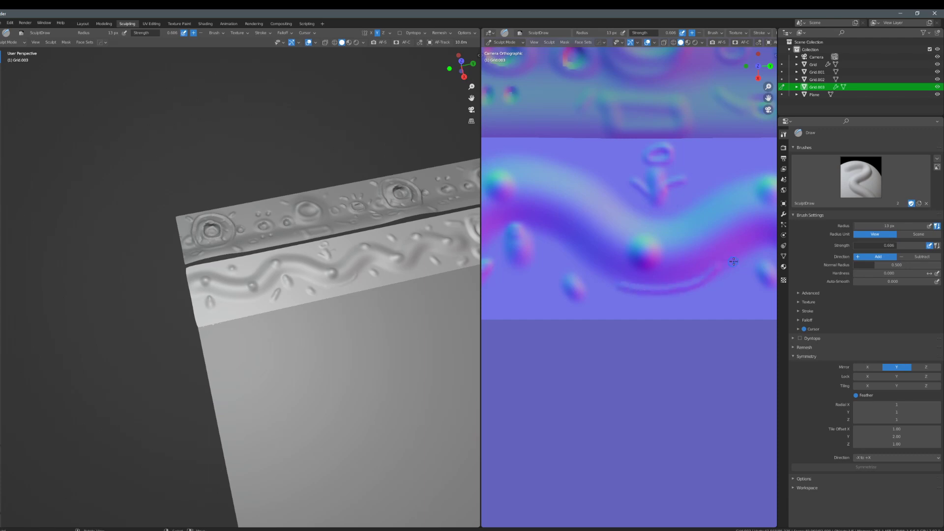
{"action": "scroll", "coordinate": [679, 235], "scroll_direction": "up", "scroll_amount": 1}
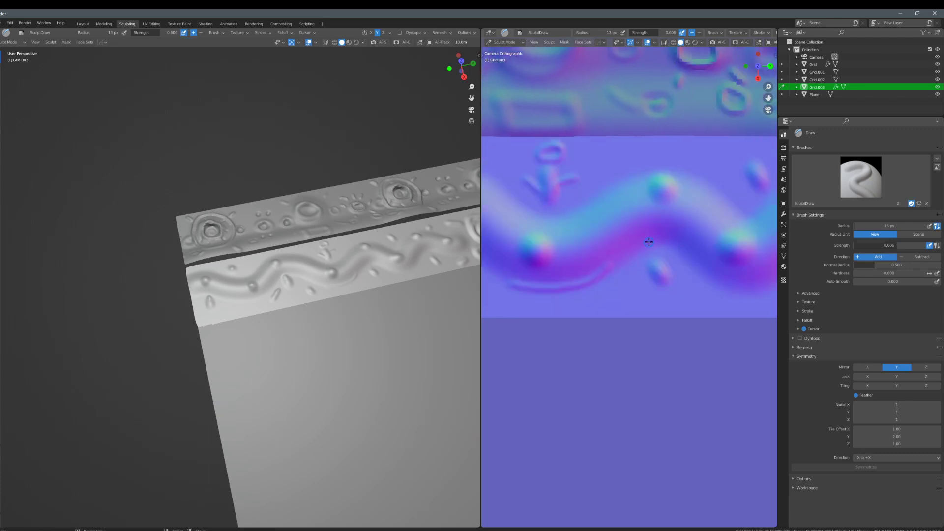
{"action": "middle_click_drag", "start_coordinate": [704, 241], "coordinate": [589, 238], "text": "shift"}
{"action": "left_click_drag", "start_coordinate": [648, 208], "coordinate": [613, 210]}
{"action": "middle_click_drag", "start_coordinate": [744, 254], "coordinate": [660, 234], "text": "shift"}
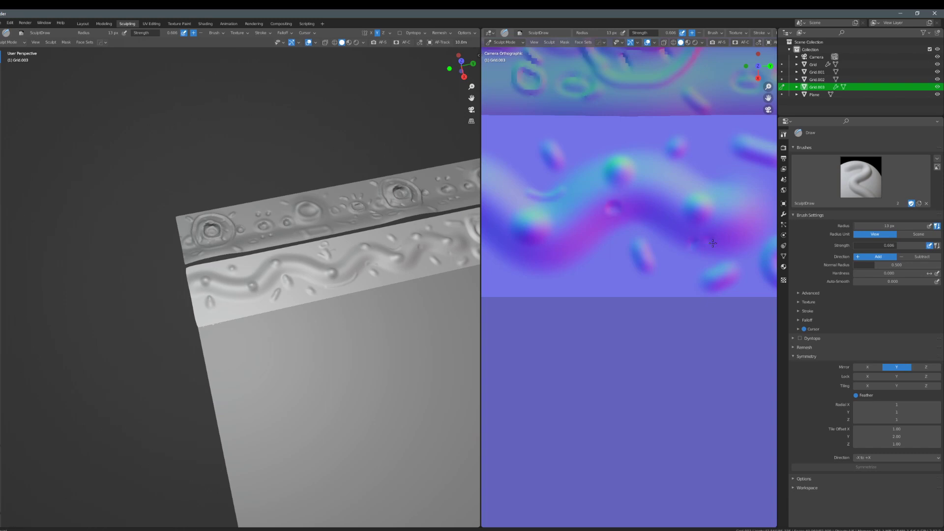
{"action": "scroll", "coordinate": [605, 222], "scroll_direction": "right", "scroll_amount": 1, "text": "ctrl"}
{"action": "mouse_move", "coordinate": [586, 214]}
{"action": "middle_mouse_down", "text": "shift"}
{"action": "mouse_move", "coordinate": [736, 225]}
{"action": "mouse_move", "coordinate": [697, 216]}
{"action": "middle_mouse_up", "text": "shift"}
{"action": "left_click_drag", "start_coordinate": [566, 192], "coordinate": [567, 178]}
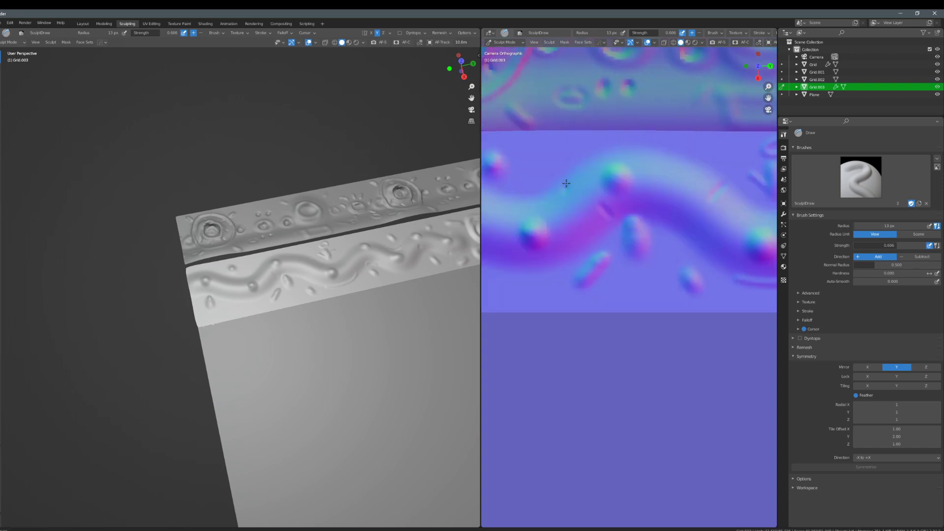
{"action": "middle_click_drag", "start_coordinate": [485, 213], "coordinate": [623, 218], "text": "shift"}
{"action": "left_click", "coordinate": [574, 169]}
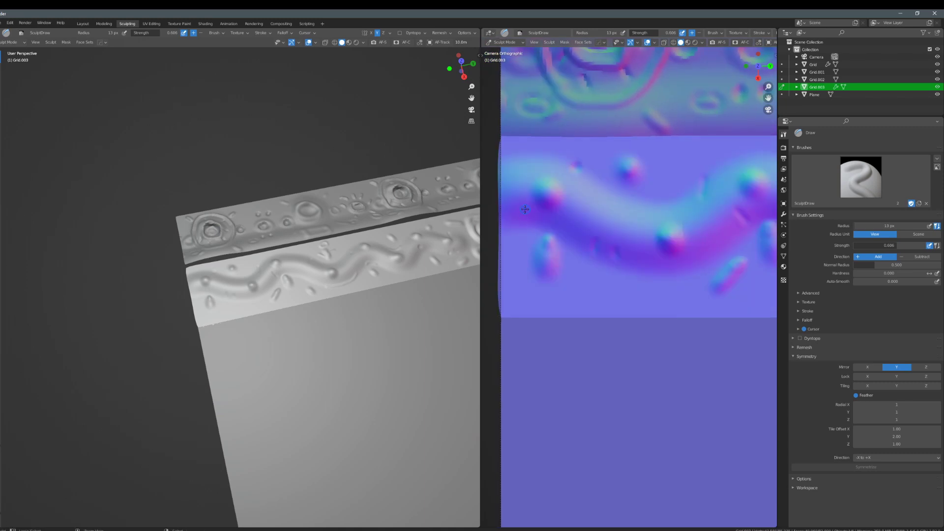
- Switch to the Clay Strips brush with a 41 px radius, try broad strokes below the wave, and undo them
{"action": "scroll", "coordinate": [581, 230], "scroll_direction": "down", "scroll_amount": 7}
{"action": "middle_click_drag", "start_coordinate": [695, 241], "coordinate": [641, 229], "text": "shift"}
{"action": "scroll", "coordinate": [619, 229], "scroll_direction": "down", "scroll_amount": 3}
{"action": "scroll", "coordinate": [628, 236], "scroll_direction": "up", "scroll_amount": 6}
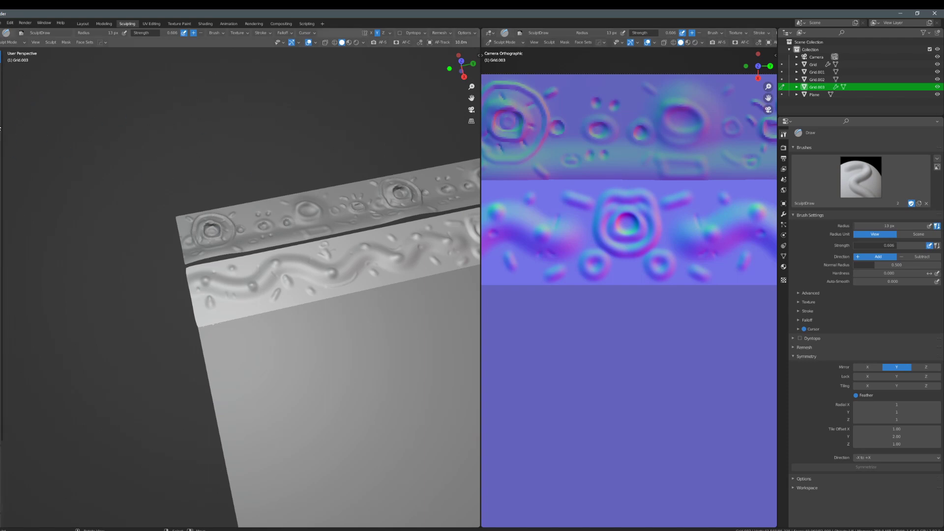
{"action": "key", "text": "c"}
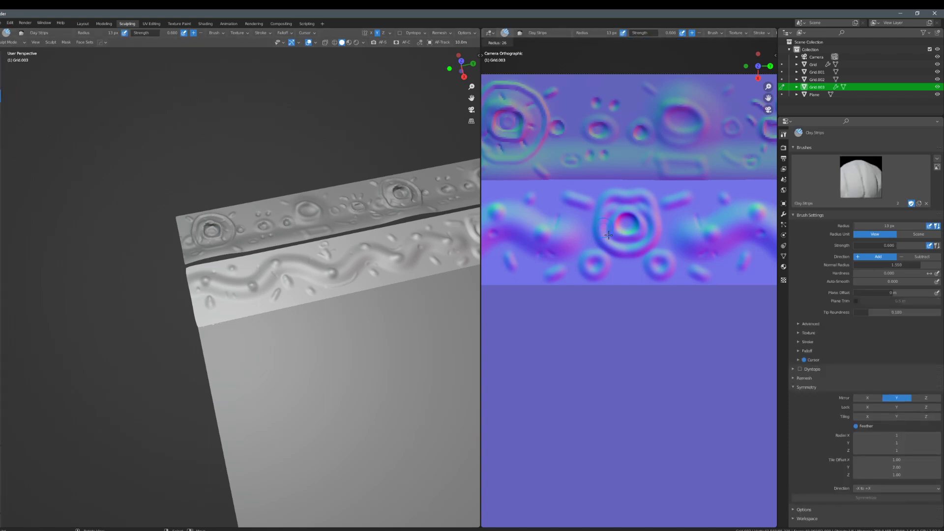
{"action": "middle_click_drag", "start_coordinate": [567, 222], "coordinate": [658, 212], "text": "shift"}
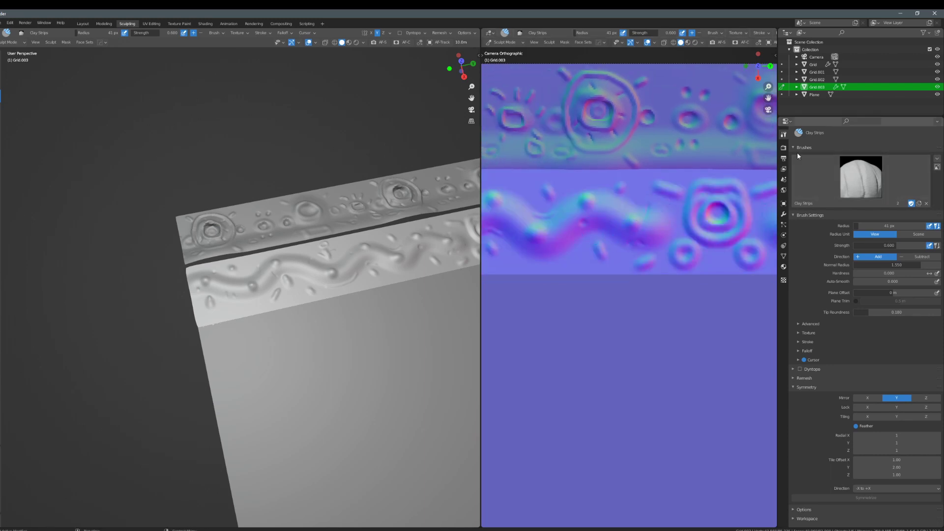
{"action": "left_click_drag", "start_coordinate": [559, 231], "coordinate": [619, 222]}
{"action": "key", "text": "ctrl+z"}
{"action": "left_click_drag", "start_coordinate": [551, 256], "coordinate": [622, 237]}
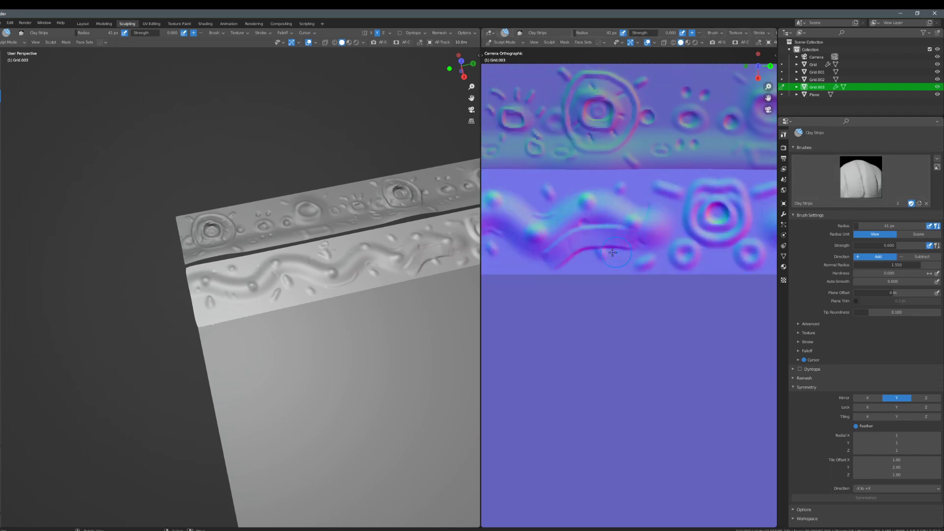
{"action": "middle_click_drag", "start_coordinate": [490, 242], "coordinate": [610, 237], "text": "shift"}
{"action": "key", "text": "ctrl+z"}
- Build up three round bosses beneath the wave with the Clay Strips brush
{"action": "left_click_drag", "start_coordinate": [610, 242], "coordinate": [603, 240]}
{"action": "middle_click_drag", "start_coordinate": [499, 244], "coordinate": [567, 236], "text": "shift"}
{"action": "left_click_drag", "start_coordinate": [539, 232], "coordinate": [551, 232]}
{"action": "middle_click_drag", "start_coordinate": [609, 241], "coordinate": [485, 231], "text": "shift"}
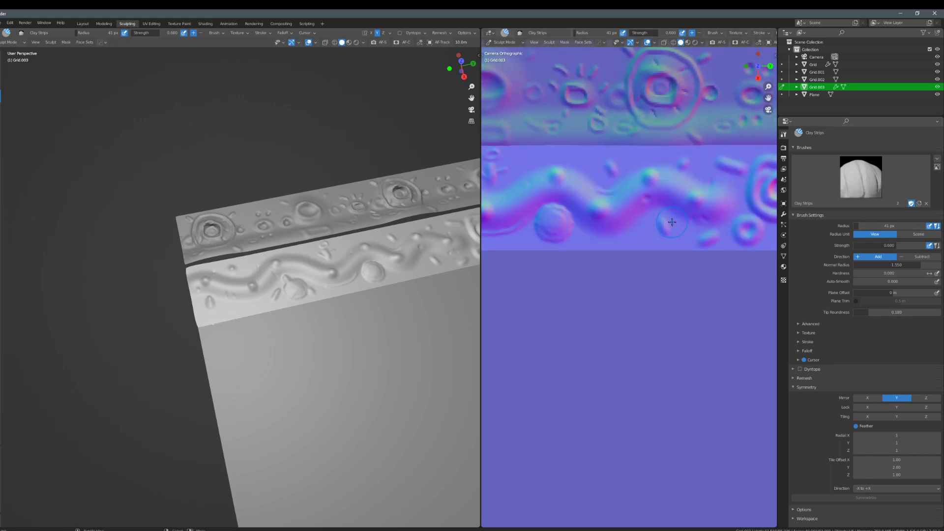
{"action": "left_click", "coordinate": [654, 222]}
- Sculpt ribbed strokes above the wave near the central motif and curved ribs across the neighbouring section of the wave
{"action": "mouse_move", "coordinate": [610, 164]}
{"action": "left_mouse_down"}
{"action": "mouse_move", "coordinate": [617, 185]}
{"action": "mouse_move", "coordinate": [634, 172]}
{"action": "mouse_move", "coordinate": [710, 177]}
{"action": "left_mouse_up"}
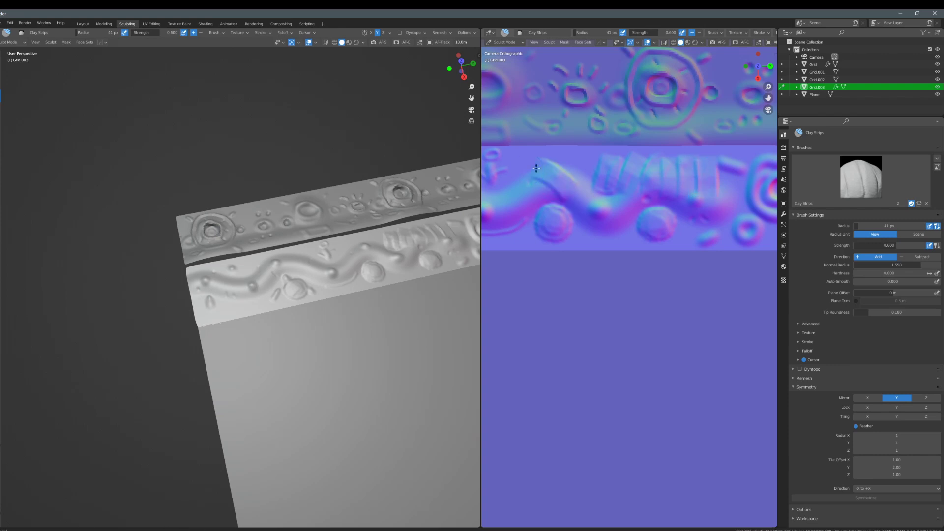
{"action": "middle_click_drag", "start_coordinate": [533, 185], "coordinate": [641, 194], "text": "shift"}
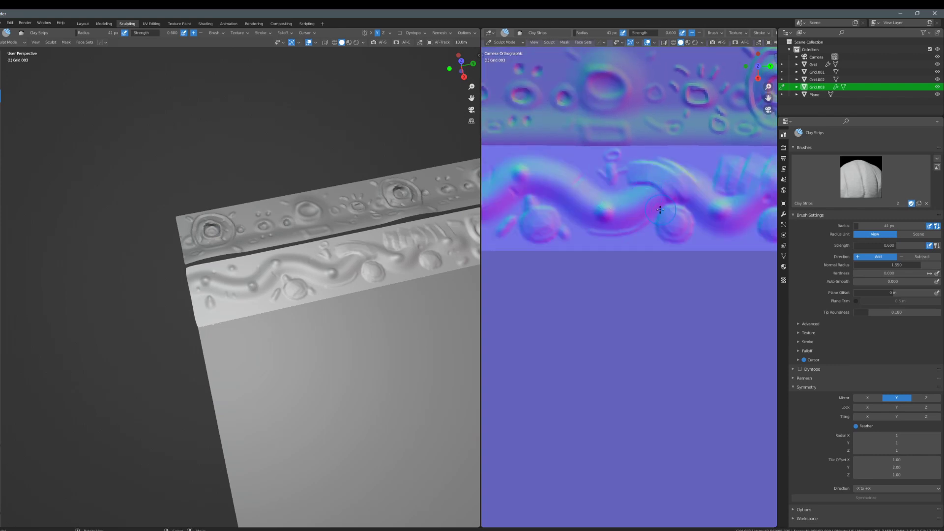
{"action": "left_click_drag", "start_coordinate": [659, 210], "coordinate": [520, 182]}
{"action": "mouse_move", "coordinate": [533, 183]}
{"action": "middle_mouse_down", "text": "ctrl"}
{"action": "mouse_move", "coordinate": [534, 236]}
{"action": "mouse_move", "coordinate": [534, 200]}
{"action": "middle_mouse_up", "text": "ctrl"}
{"action": "middle_click_drag", "start_coordinate": [654, 217], "coordinate": [560, 202], "text": "shift"}
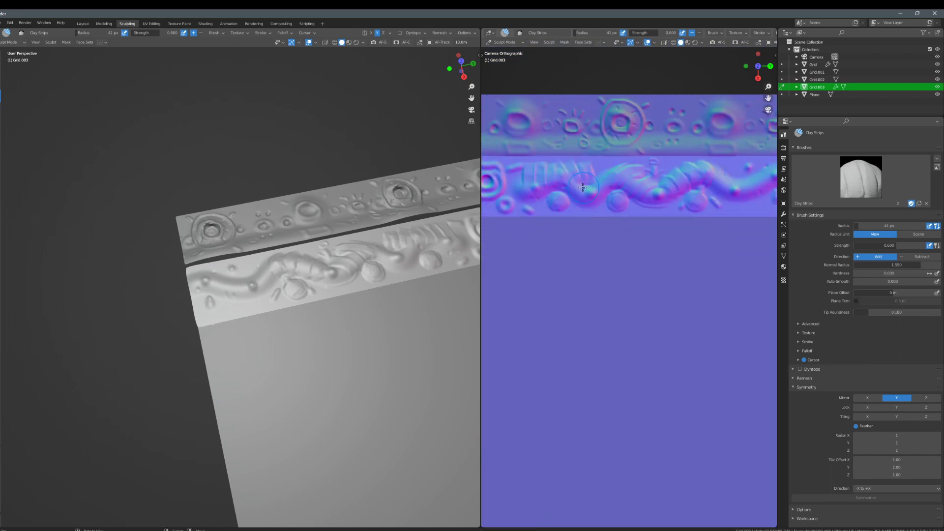
- Continue the Clay Strips ribs across the wave to the strip's outer end and add an angular raised piece beside a round boss
{"action": "scroll", "coordinate": [583, 187], "scroll_direction": "up", "scroll_amount": 2}
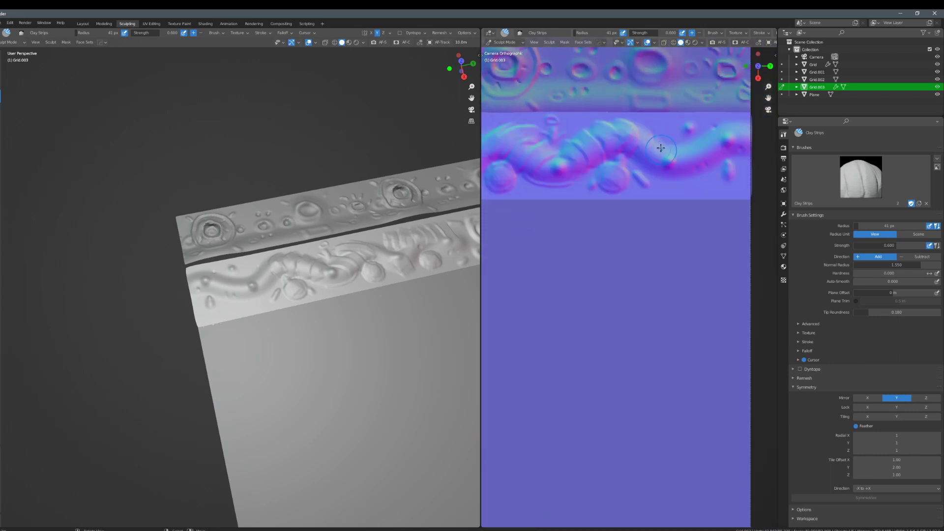
{"action": "left_click_drag", "start_coordinate": [660, 148], "coordinate": [670, 173]}
{"action": "mouse_move", "coordinate": [681, 139]}
{"action": "left_mouse_down"}
{"action": "mouse_move", "coordinate": [689, 162]}
{"action": "mouse_move", "coordinate": [708, 155]}
{"action": "left_mouse_up"}
{"action": "middle_click_drag", "start_coordinate": [717, 144], "coordinate": [592, 163], "text": "shift"}
{"action": "left_click_drag", "start_coordinate": [604, 144], "coordinate": [610, 167]}
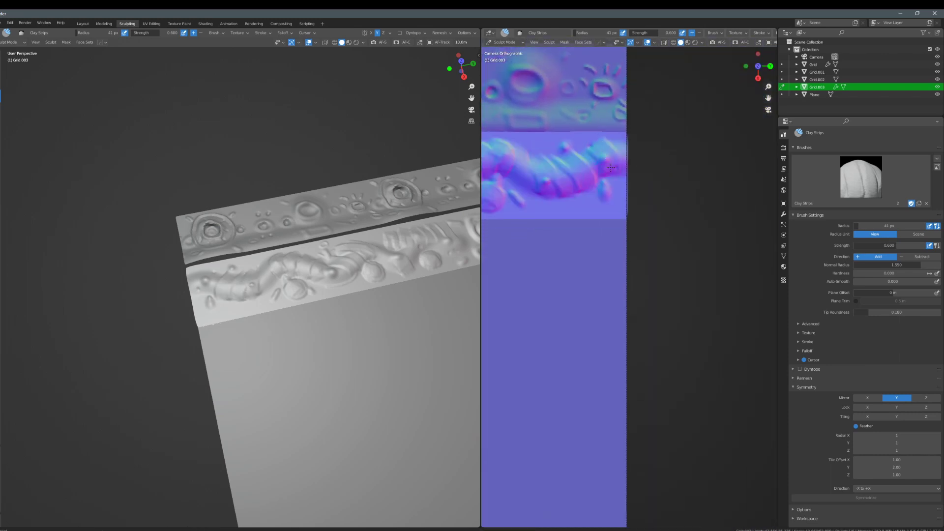
{"action": "scroll", "coordinate": [610, 168], "scroll_direction": "down", "scroll_amount": 3}
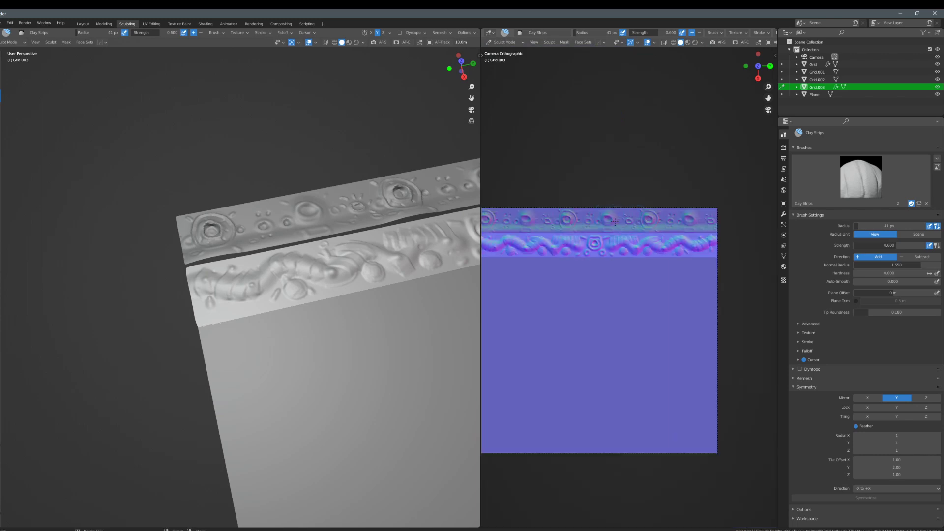
{"action": "scroll", "coordinate": [615, 222], "scroll_direction": "up", "scroll_amount": 4}
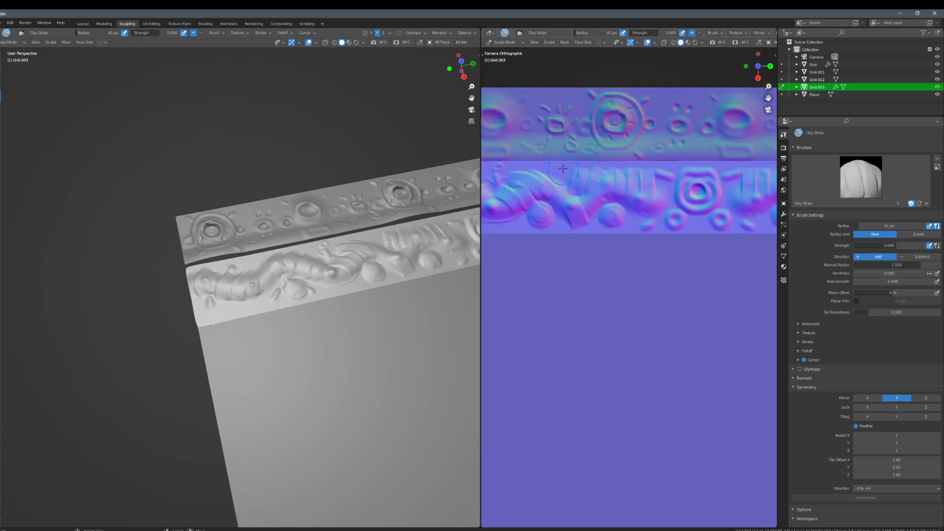
{"action": "left_click_drag", "start_coordinate": [563, 172], "coordinate": [567, 184]}
{"action": "key", "text": "ctrl+z"}
{"action": "scroll", "coordinate": [562, 175], "scroll_direction": "down", "scroll_amount": 1}
{"action": "middle_click_drag", "start_coordinate": [516, 188], "coordinate": [604, 180], "text": "shift"}
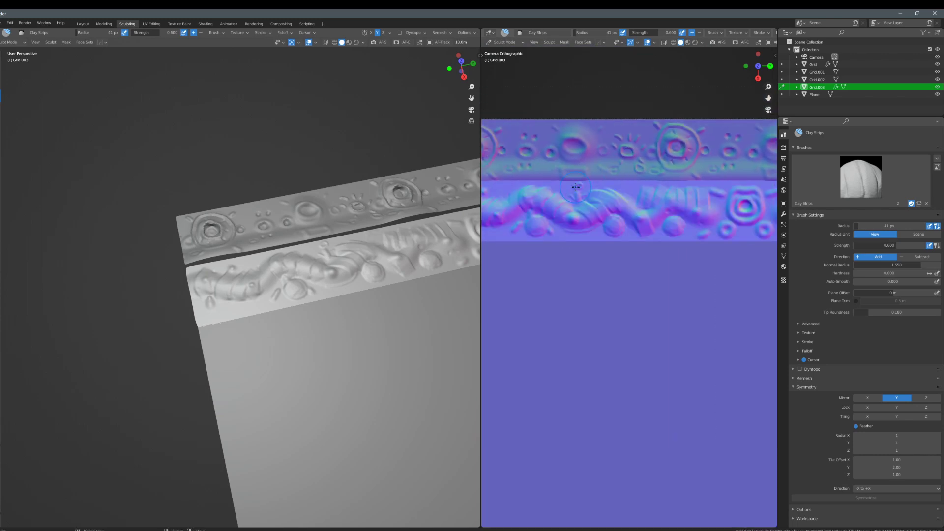
{"action": "key", "text": "f"}
{"action": "left_click", "coordinate": [577, 187]}
{"action": "scroll", "coordinate": [557, 189], "scroll_direction": "down", "scroll_amount": 1}
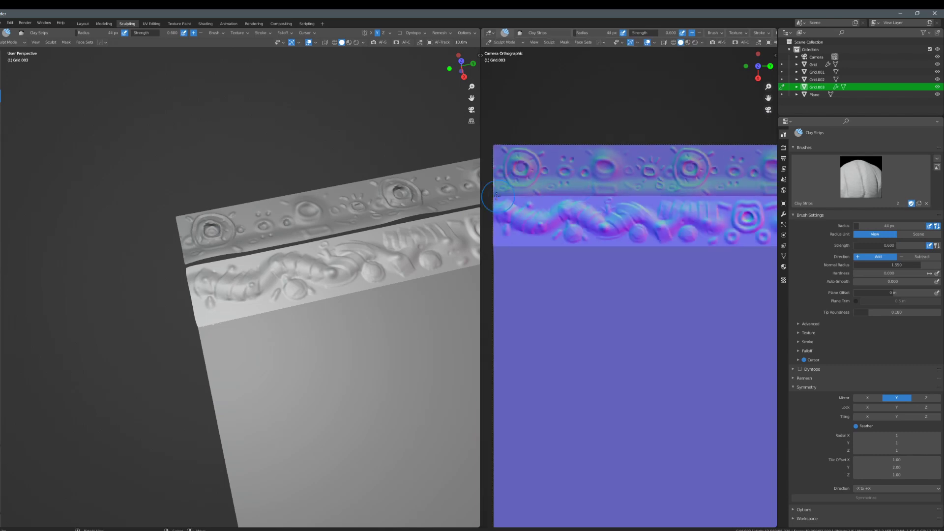
{"action": "left_click_drag", "start_coordinate": [498, 198], "coordinate": [543, 201]}
{"action": "key", "text": "ctrl+z"}
- Reduce the Clay Strips radius to 24 px and sculpt a row of raised blocks along the second strip's lower edge
{"action": "mouse_move", "coordinate": [501, 195]}
{"action": "left_mouse_down"}
{"action": "mouse_move", "coordinate": [540, 200]}
{"action": "mouse_move", "coordinate": [512, 205]}
{"action": "mouse_move", "coordinate": [506, 247]}
{"action": "mouse_move", "coordinate": [708, 241]}
{"action": "left_mouse_up"}
{"action": "key", "text": "f"}
{"action": "left_click", "coordinate": [506, 227]}
{"action": "key", "text": "ctrl+z"}
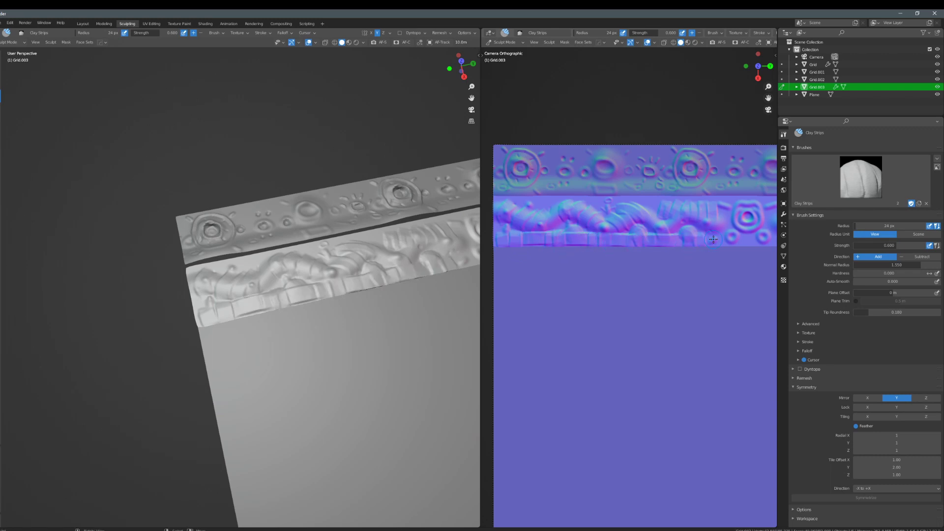
{"action": "middle_click_drag", "start_coordinate": [708, 241], "coordinate": [649, 245], "text": "shift"}
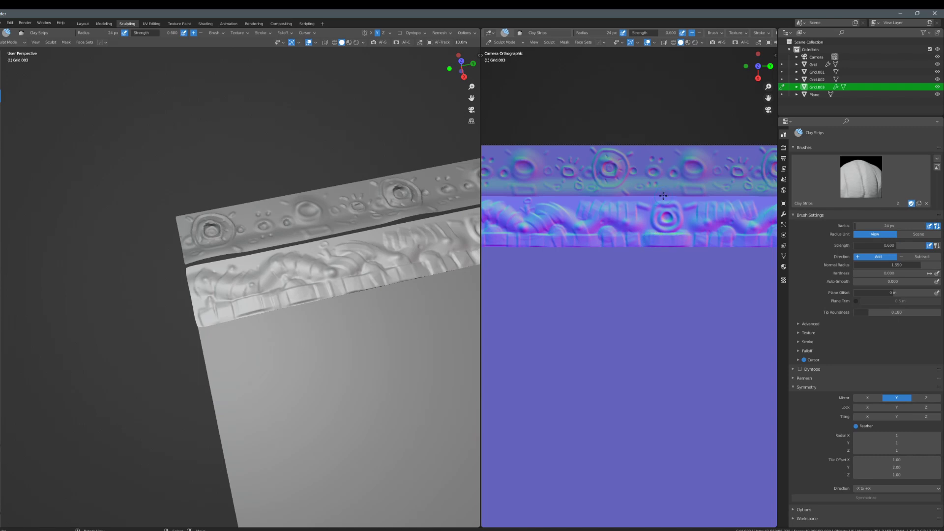
- Sculpt a matching band of raised blocks along the second strip's upper edge with the Clay Strips brush
{"action": "middle_click_drag", "start_coordinate": [728, 202], "coordinate": [638, 203], "text": "shift"}
{"action": "left_click_drag", "start_coordinate": [638, 203], "coordinate": [727, 202]}
{"action": "middle_click_drag", "start_coordinate": [727, 202], "coordinate": [645, 204], "text": "shift"}
{"action": "left_click_drag", "start_coordinate": [645, 204], "coordinate": [749, 210]}
{"action": "scroll", "coordinate": [737, 221], "scroll_direction": "down", "scroll_amount": 3}
{"action": "mouse_move", "coordinate": [719, 237]}
{"action": "middle_mouse_down", "text": "shift"}
{"action": "mouse_move", "coordinate": [497, 229]}
{"action": "mouse_move", "coordinate": [575, 227]}
{"action": "middle_mouse_up", "text": "shift"}
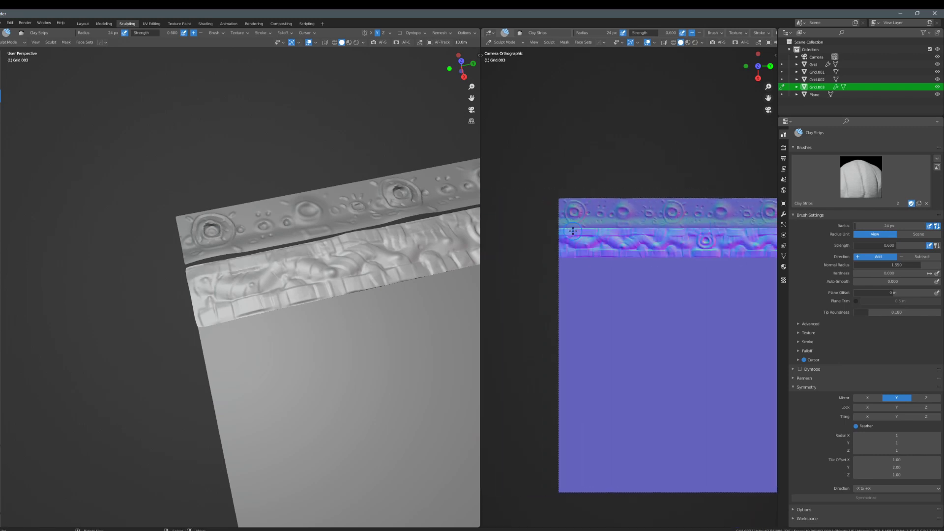
- Set the Clay Strips radius to 31 px and add strokes around the central ringed motif of the second strip
{"action": "scroll", "coordinate": [661, 226], "scroll_direction": "down", "scroll_amount": 2}
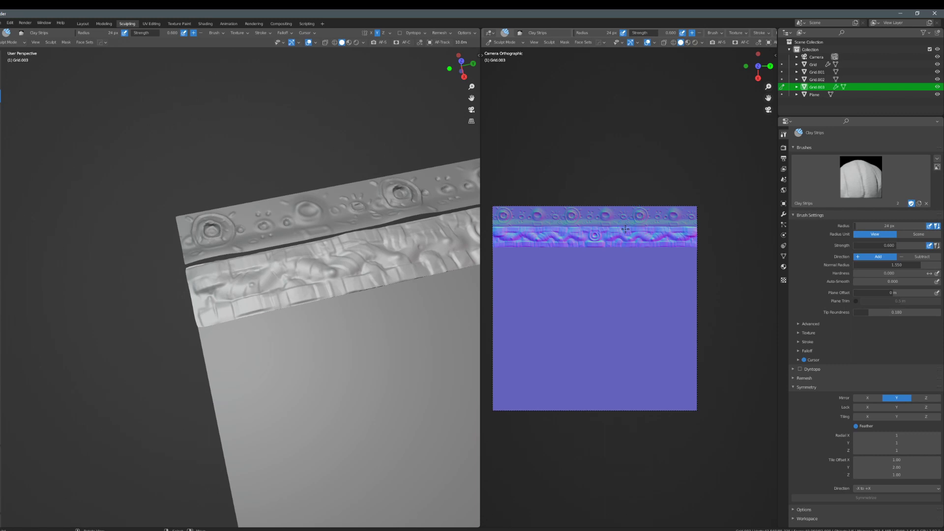
{"action": "scroll", "coordinate": [625, 229], "scroll_direction": "up", "scroll_amount": 8}
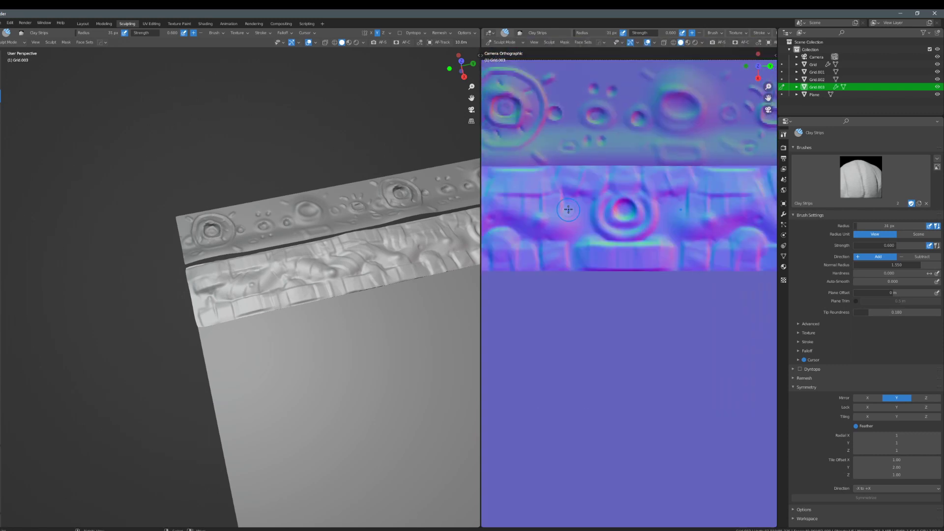
{"action": "mouse_move", "coordinate": [611, 236]}
{"action": "left_mouse_down"}
{"action": "mouse_move", "coordinate": [648, 220]}
{"action": "mouse_move", "coordinate": [646, 203]}
{"action": "left_mouse_up"}
{"action": "scroll", "coordinate": [619, 242], "scroll_direction": "down", "scroll_amount": 8}
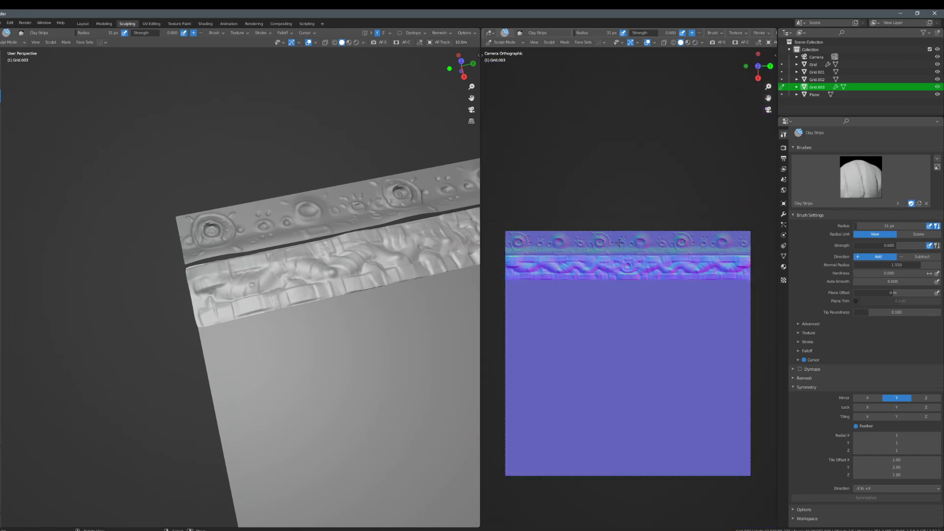
{"action": "key", "text": "Tab"}
{"action": "key", "text": "Tab"}
{"action": "key", "text": "Tab"}
{"action": "key", "text": "Tab"}
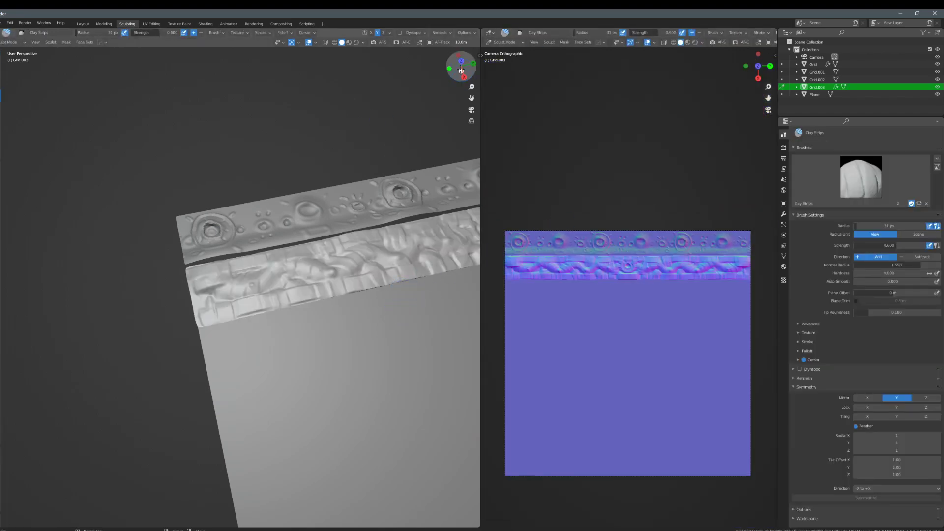
{"action": "left_click", "coordinate": [179, 23]}
{"action": "left_click", "coordinate": [151, 24]}
{"action": "left_click", "coordinate": [128, 24]}
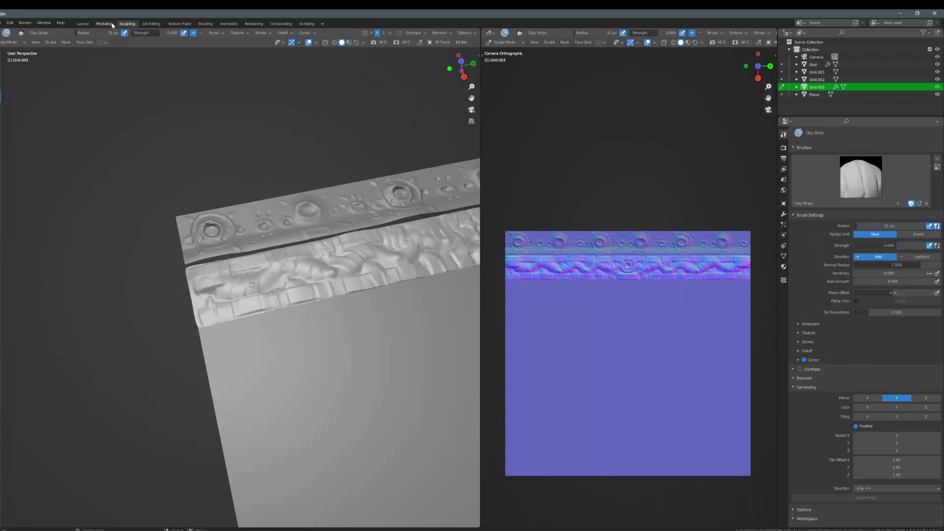
- In the Modeling workspace, add a Multiresolution modifier to the flat third strip (Grid.002) and subdivide it repeatedly, starting with Simple
{"action": "left_click", "coordinate": [105, 23]}
{"action": "scroll", "coordinate": [325, 247], "scroll_direction": "up", "scroll_amount": 3}
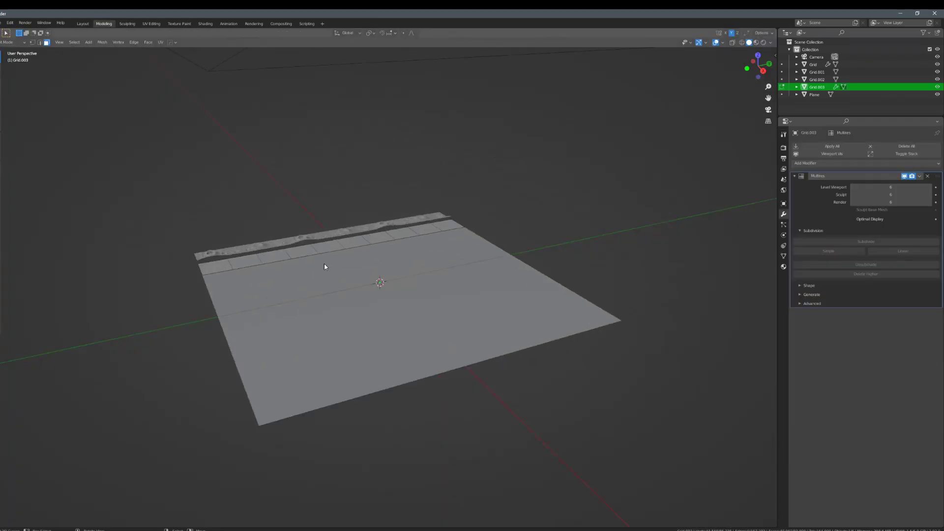
{"action": "key", "text": "Tab"}
{"action": "left_click", "coordinate": [324, 266]}
{"action": "left_click", "coordinate": [809, 146]}
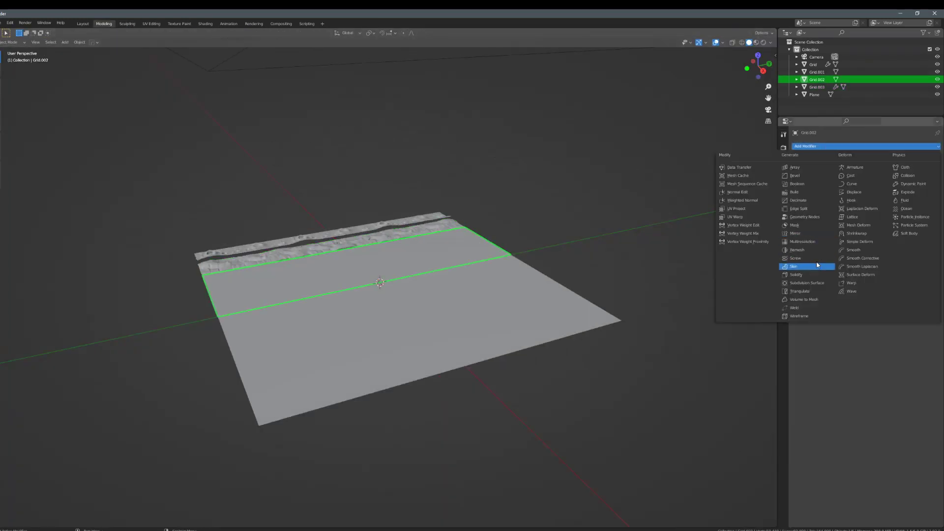
{"action": "left_click", "coordinate": [816, 243]}
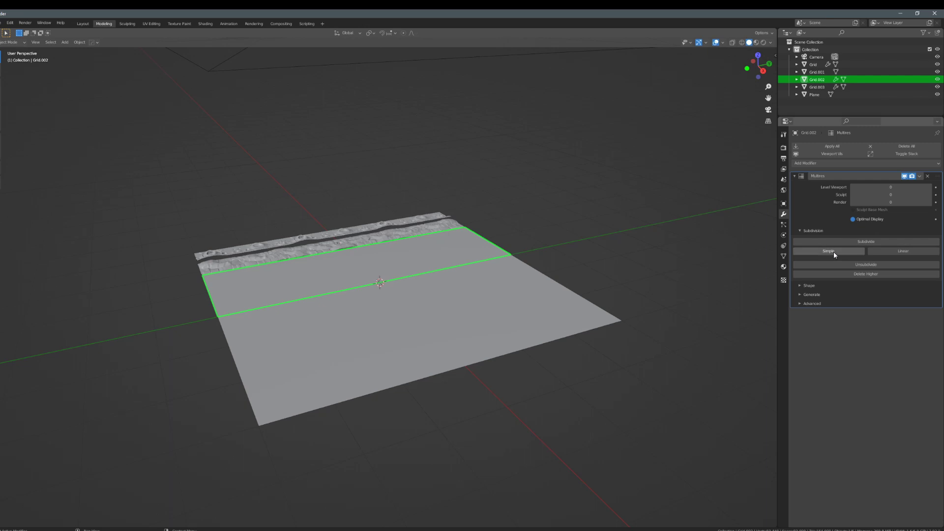
{"action": "left_click", "coordinate": [834, 252]}
{"action": "left_click", "coordinate": [839, 244]}
{"action": "left_click", "coordinate": [840, 243]}
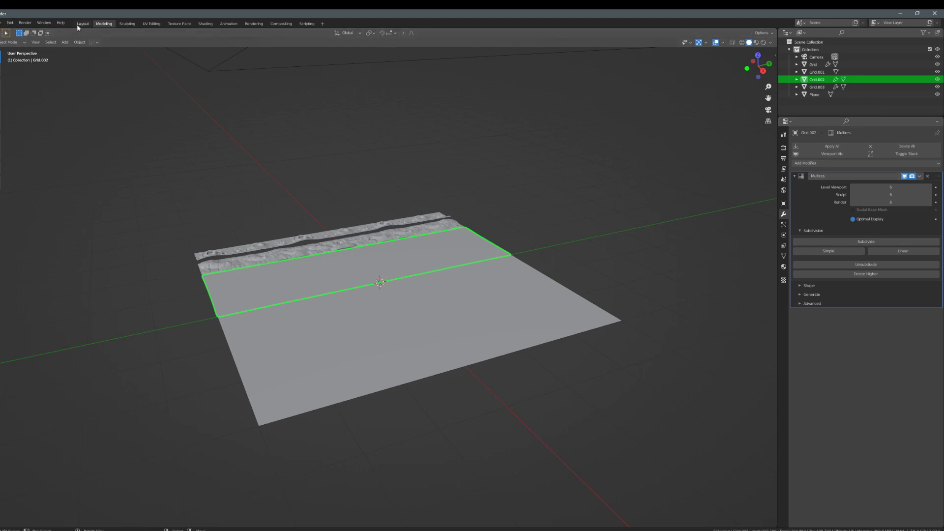
- Return to the Sculpting workspace and enable Y tiling for the Clay Strips brush on the third strip (Grid.002)
{"action": "left_click", "coordinate": [128, 24]}
{"action": "scroll", "coordinate": [541, 268], "scroll_direction": "up", "scroll_amount": 2}
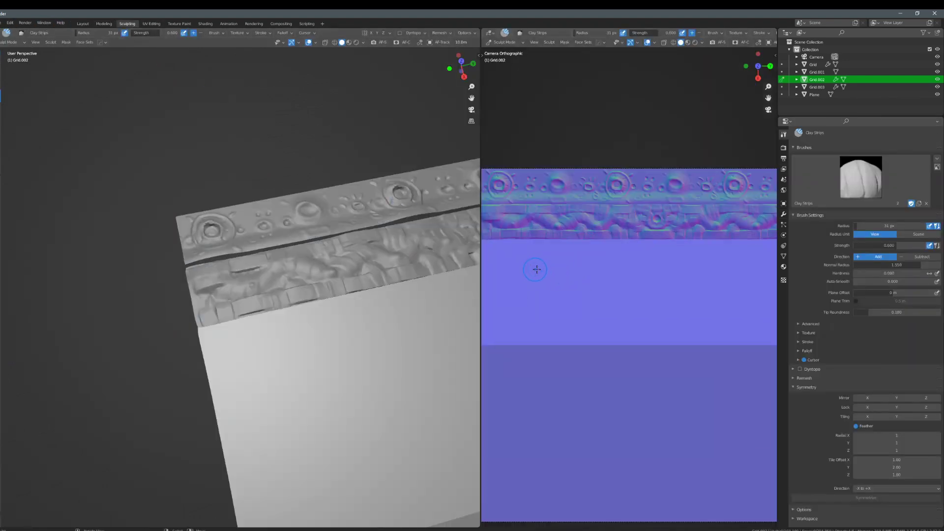
{"action": "key", "text": "f"}
{"action": "left_click", "coordinate": [580, 270]}
{"action": "key", "text": "f"}
{"action": "left_click", "coordinate": [605, 252]}
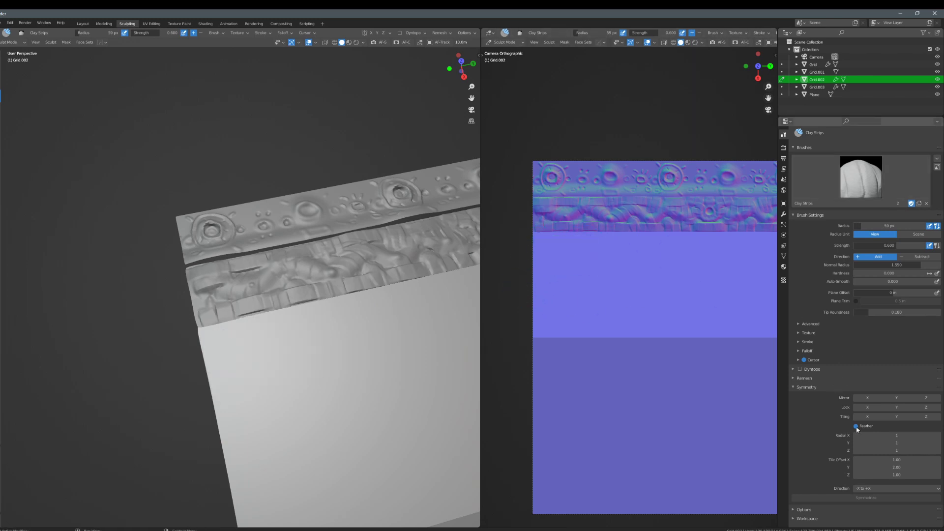
{"action": "scroll", "coordinate": [606, 295], "scroll_direction": "down", "scroll_amount": 3}
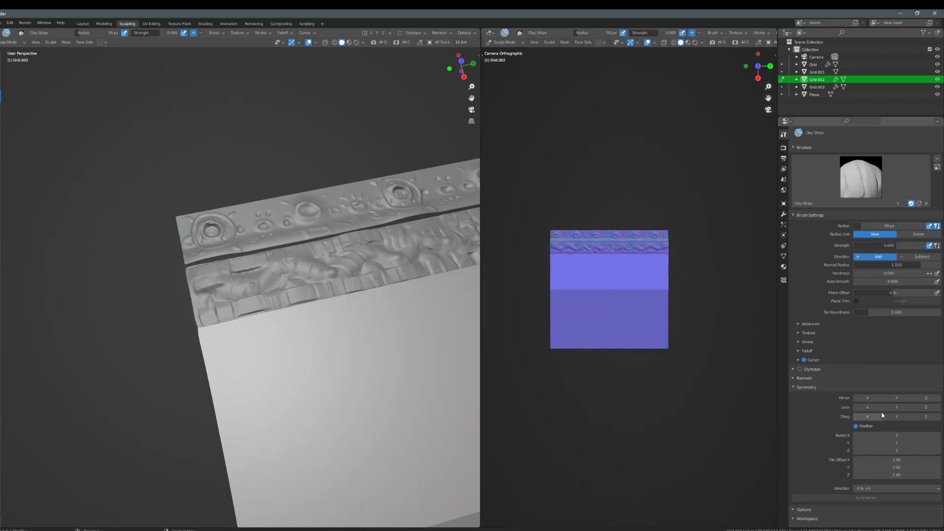
{"action": "left_click", "coordinate": [895, 417]}
{"action": "scroll", "coordinate": [610, 295], "scroll_direction": "up", "scroll_amount": 3}
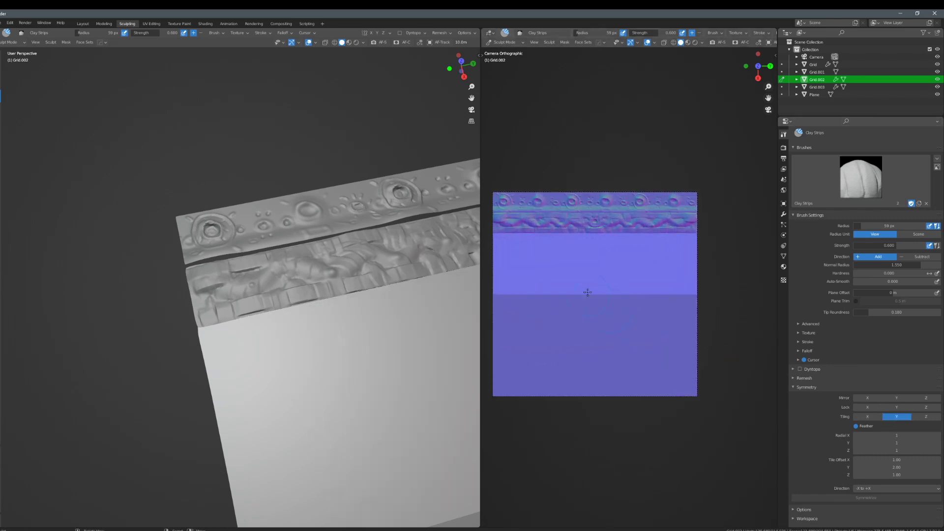
{"action": "middle_click_drag", "start_coordinate": [565, 273], "coordinate": [633, 277], "text": "shift"}
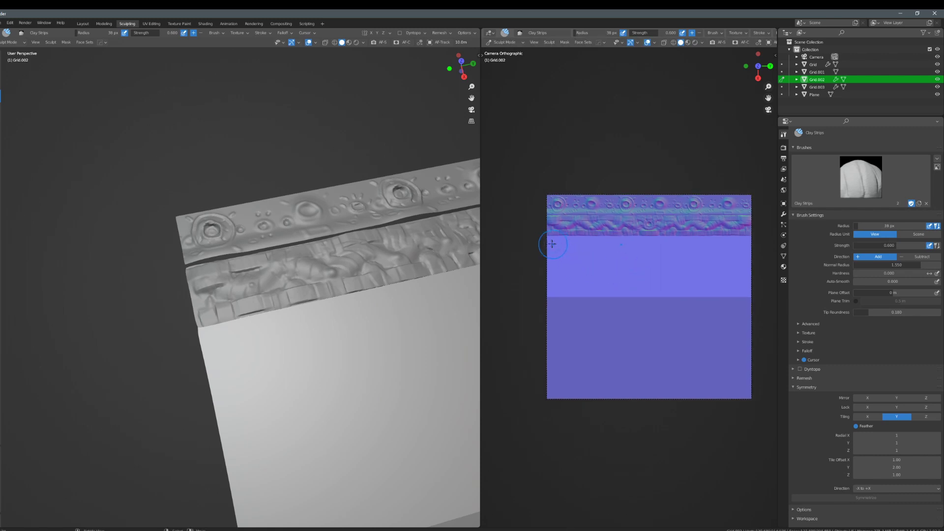
{"action": "left_click", "coordinate": [552, 244]}
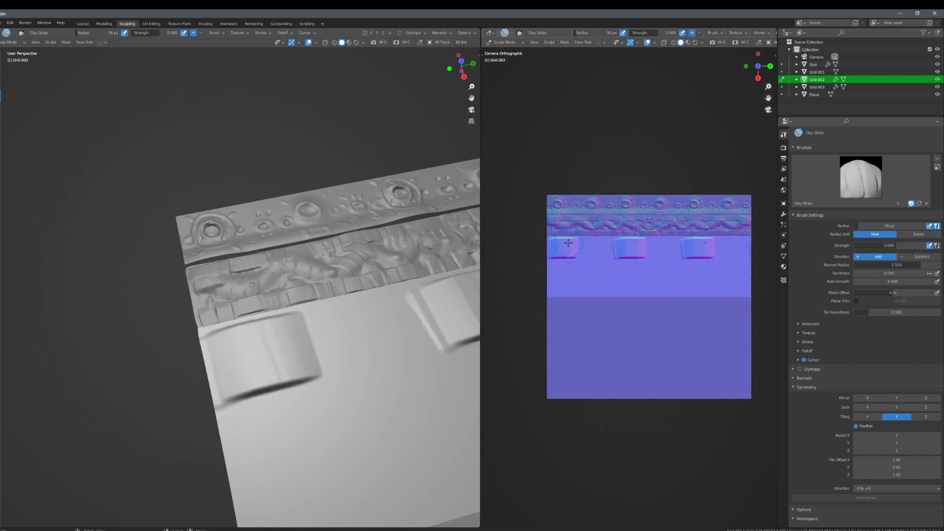
{"action": "key", "text": "ctrl+z"}
{"action": "key", "text": "f"}
{"action": "left_click", "coordinate": [549, 243]}
{"action": "scroll", "coordinate": [550, 241], "scroll_direction": "up", "scroll_amount": 2}
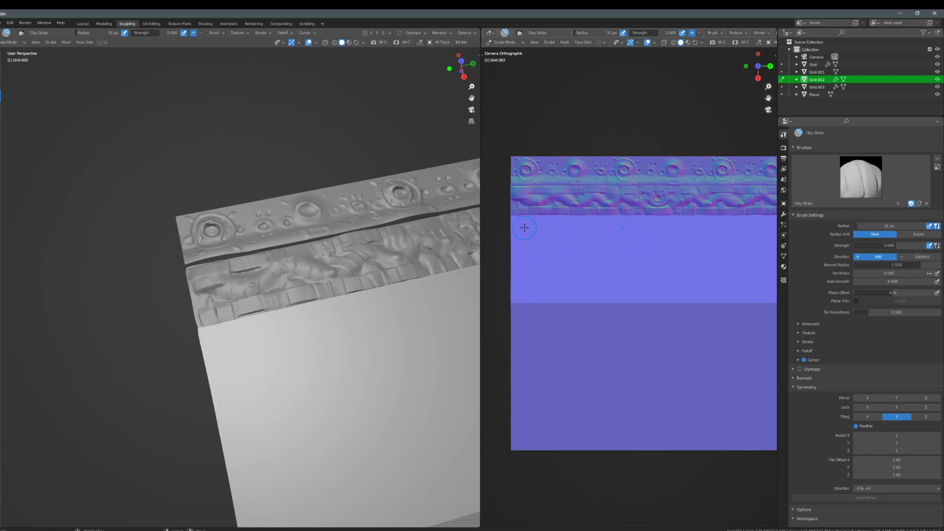
{"action": "left_click_drag", "start_coordinate": [511, 225], "coordinate": [534, 224]}
{"action": "key", "text": "ctrl+z"}
{"action": "key", "text": "f"}
{"action": "left_click", "coordinate": [544, 227]}
{"action": "key", "text": "ctrl+z"}
- Enlarge the Clay Strips brush and build up three tiled rows of offset bricks from the third strip's upper edge downwards
{"action": "key", "text": "f"}
{"action": "left_click", "coordinate": [523, 222]}
{"action": "left_click", "coordinate": [525, 221]}
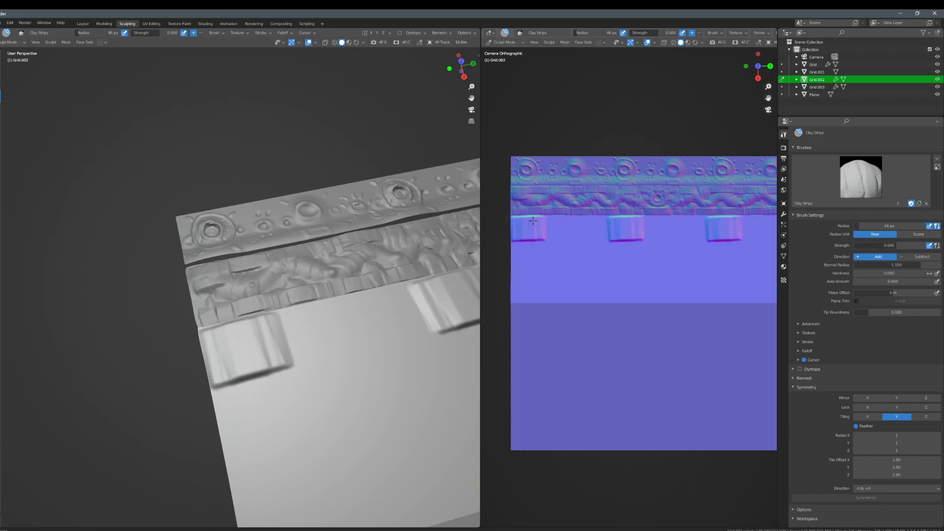
{"action": "left_click_drag", "start_coordinate": [577, 225], "coordinate": [593, 223]}
{"action": "key", "text": "ctrl+z"}
{"action": "mouse_move", "coordinate": [559, 253]}
{"action": "left_mouse_down"}
{"action": "mouse_move", "coordinate": [537, 253]}
{"action": "mouse_move", "coordinate": [619, 254]}
{"action": "left_mouse_up"}
{"action": "key", "text": "ctrl+z"}
{"action": "left_click_drag", "start_coordinate": [526, 279], "coordinate": [615, 278]}
{"action": "key", "text": "ctrl+z"}
- Reduce the Clay Strips radius and sculpt a row of upright, irregular slats along the third strip's lower edge
{"action": "key", "text": "f"}
{"action": "left_click", "coordinate": [604, 272]}
{"action": "mouse_move", "coordinate": [514, 298]}
{"action": "left_mouse_down"}
{"action": "mouse_move", "coordinate": [554, 299]}
{"action": "mouse_move", "coordinate": [531, 299]}
{"action": "left_mouse_up"}
{"action": "key", "text": "ctrl+z"}
{"action": "key", "text": "f"}
{"action": "left_click", "coordinate": [539, 300]}
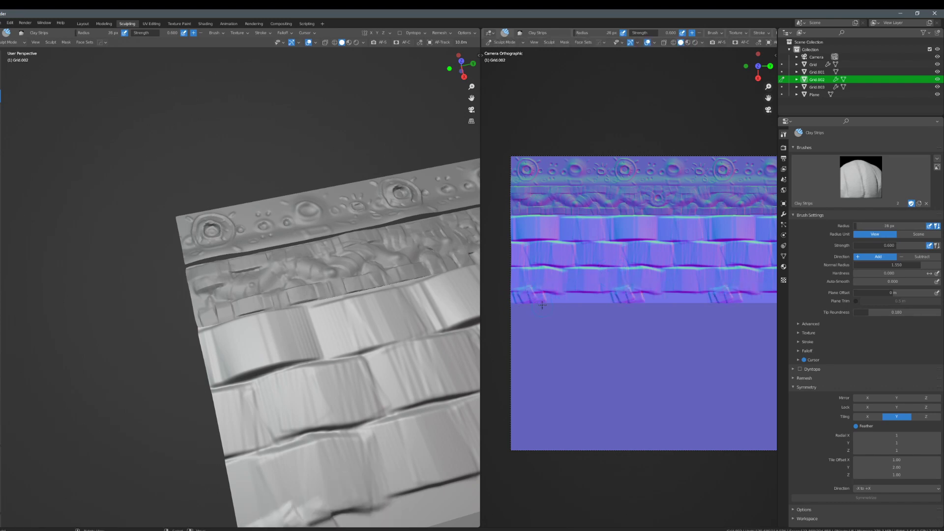
{"action": "key", "text": "f"}
{"action": "left_click", "coordinate": [556, 297]}
{"action": "left_click_drag", "start_coordinate": [559, 289], "coordinate": [559, 303]}
{"action": "mouse_move", "coordinate": [576, 290]}
{"action": "left_mouse_down"}
{"action": "mouse_move", "coordinate": [588, 307]}
{"action": "mouse_move", "coordinate": [624, 291]}
{"action": "mouse_move", "coordinate": [628, 301]}
{"action": "mouse_move", "coordinate": [642, 287]}
{"action": "left_mouse_up"}
{"action": "key", "text": "ctrl+z"}
- Switch to the Scrape brush with a 51 px radius and flatten the brick faces in the upper two rows of Grid.002
{"action": "scroll", "coordinate": [642, 288], "scroll_direction": "down", "scroll_amount": 3}
{"action": "scroll", "coordinate": [624, 266], "scroll_direction": "up", "scroll_amount": 6}
{"action": "key", "text": "f"}
{"action": "left_click", "coordinate": [617, 266]}
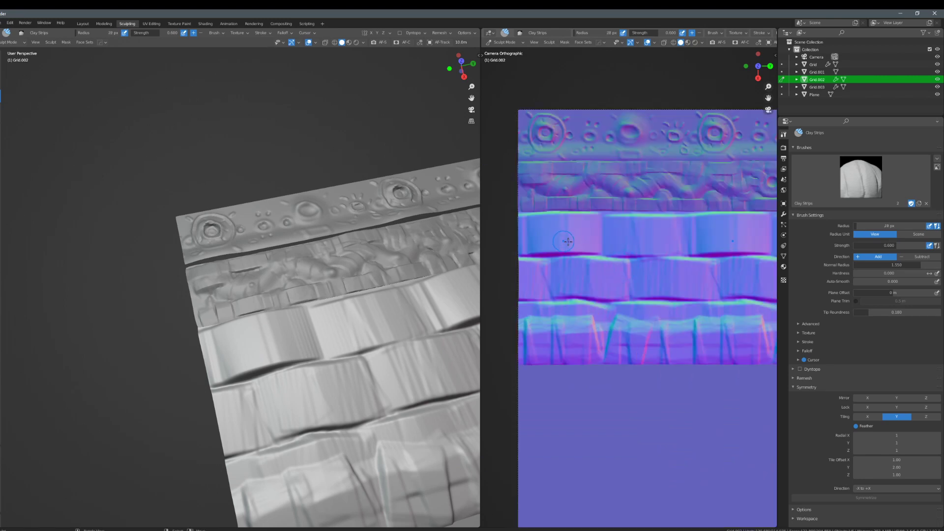
{"action": "left_click", "coordinate": [1, 214]}
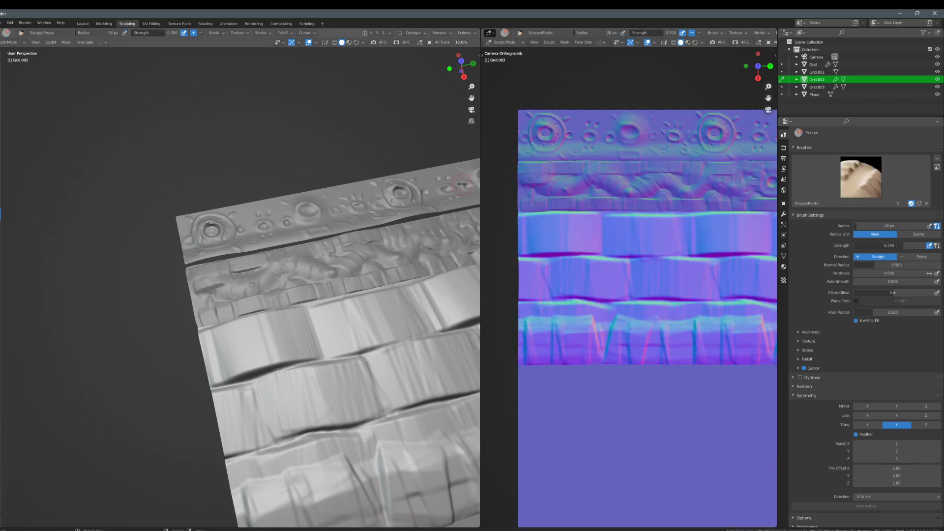
{"action": "key", "text": "f"}
{"action": "left_click", "coordinate": [642, 235]}
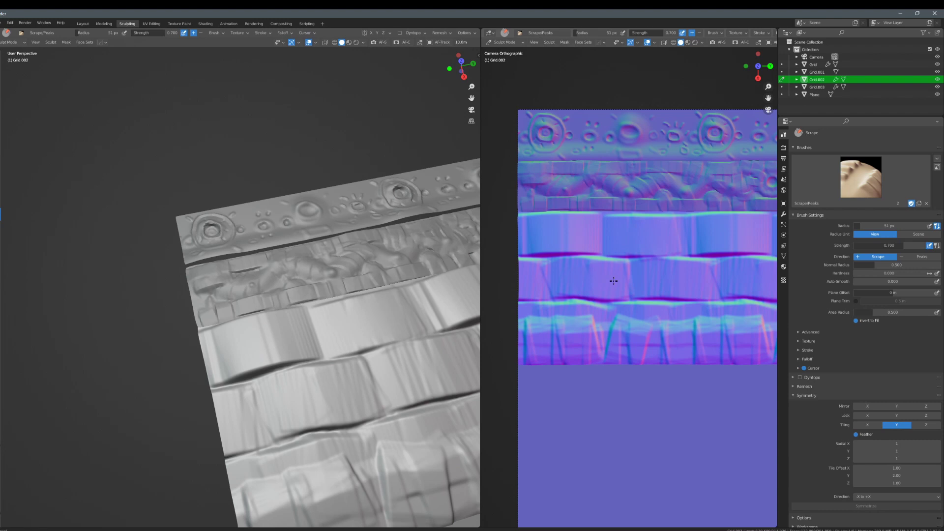
{"action": "middle_click_drag", "start_coordinate": [631, 272], "coordinate": [540, 248], "text": "shift"}
{"action": "mouse_move", "coordinate": [548, 267]}
{"action": "left_mouse_down"}
{"action": "mouse_move", "coordinate": [590, 278]}
{"action": "mouse_move", "coordinate": [637, 257]}
{"action": "left_mouse_up"}
{"action": "left_click_drag", "start_coordinate": [654, 214], "coordinate": [606, 227]}
{"action": "middle_click_drag", "start_coordinate": [605, 226], "coordinate": [616, 230]}
{"action": "key", "text": "KP_0"}
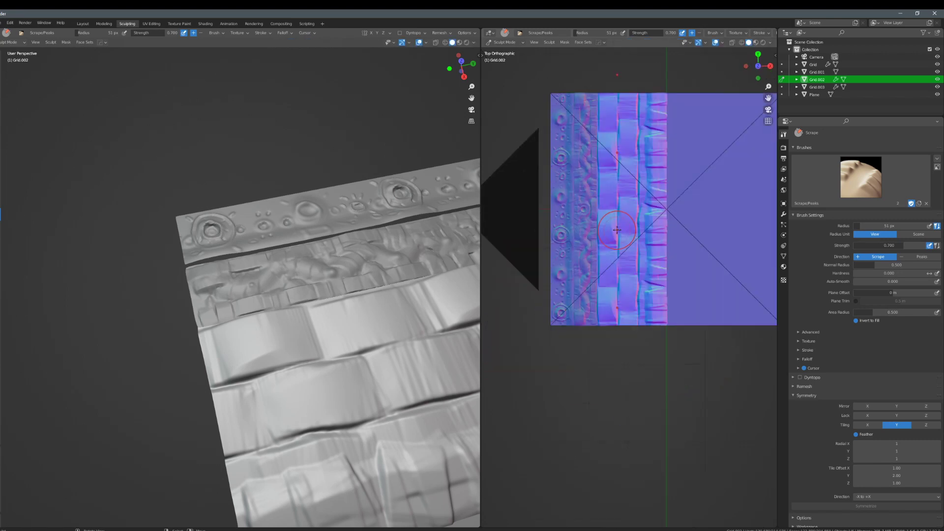
- Reduce the Scrape brush radius and scrape smaller areas along the brick edges in the upper two rows
{"action": "key", "text": "f"}
{"action": "left_click", "coordinate": [601, 217]}
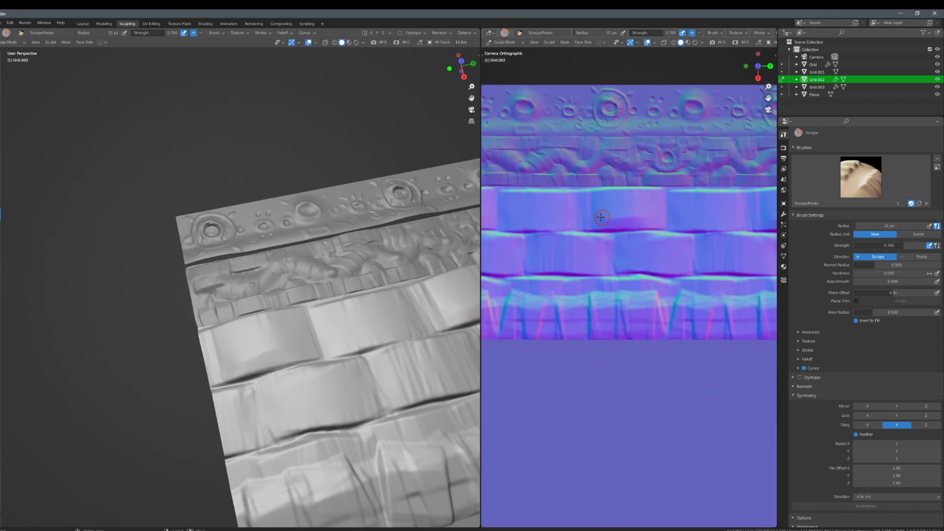
{"action": "left_click_drag", "start_coordinate": [647, 268], "coordinate": [624, 277]}
{"action": "left_click_drag", "start_coordinate": [652, 236], "coordinate": [672, 230]}
{"action": "middle_click_drag", "start_coordinate": [543, 239], "coordinate": [589, 236], "text": "shift"}
- Set the Scrape radius to 46 px and continue flattening the bricks in the second row
{"action": "key", "text": "f"}
{"action": "left_click", "coordinate": [585, 235]}
{"action": "scroll", "coordinate": [634, 231], "scroll_direction": "down", "scroll_amount": 3}
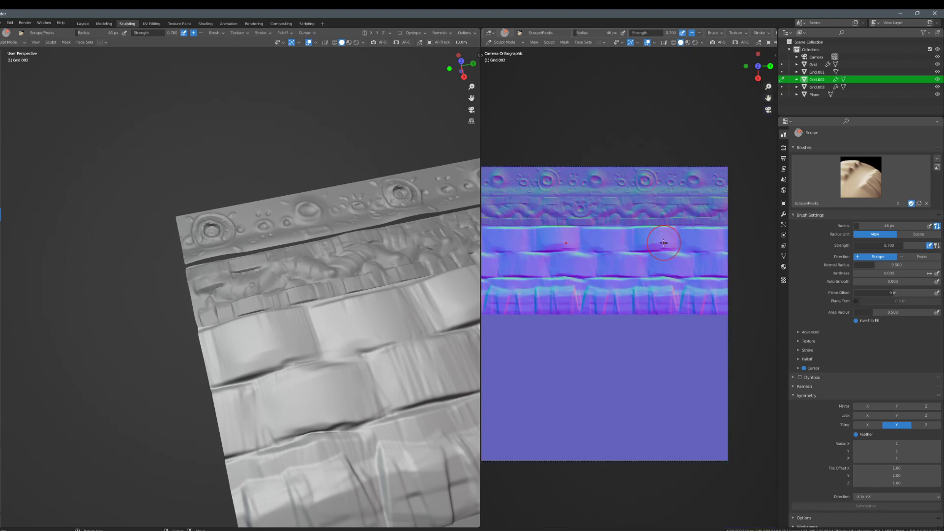
{"action": "middle_click_drag", "start_coordinate": [605, 248], "coordinate": [693, 244], "text": "shift"}
{"action": "left_click_drag", "start_coordinate": [627, 268], "coordinate": [622, 266]}
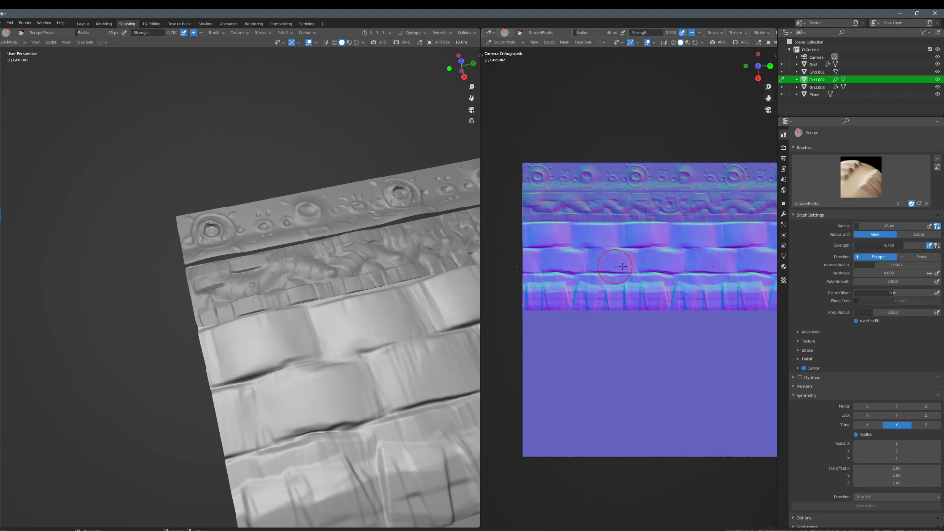
{"action": "scroll", "coordinate": [670, 273], "scroll_direction": "up", "scroll_amount": 4}
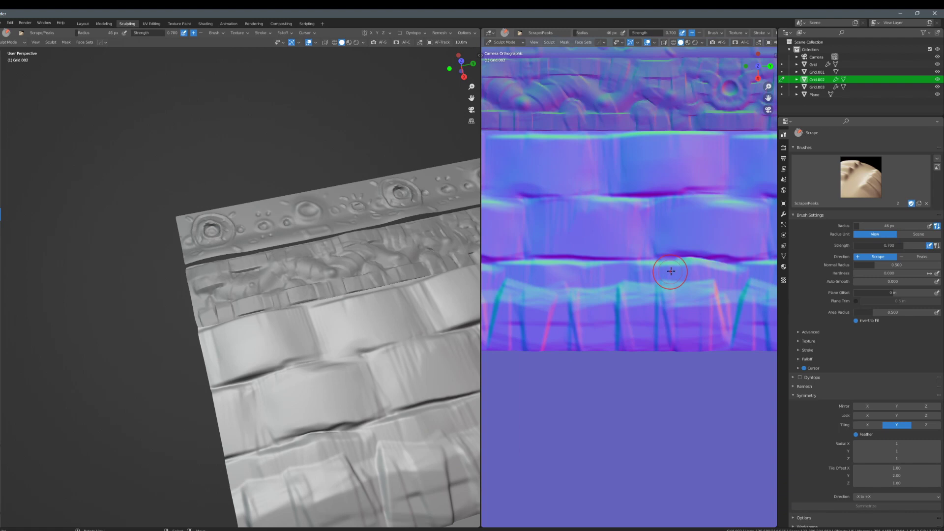
{"action": "scroll", "coordinate": [614, 280], "scroll_direction": "down", "scroll_amount": 4}
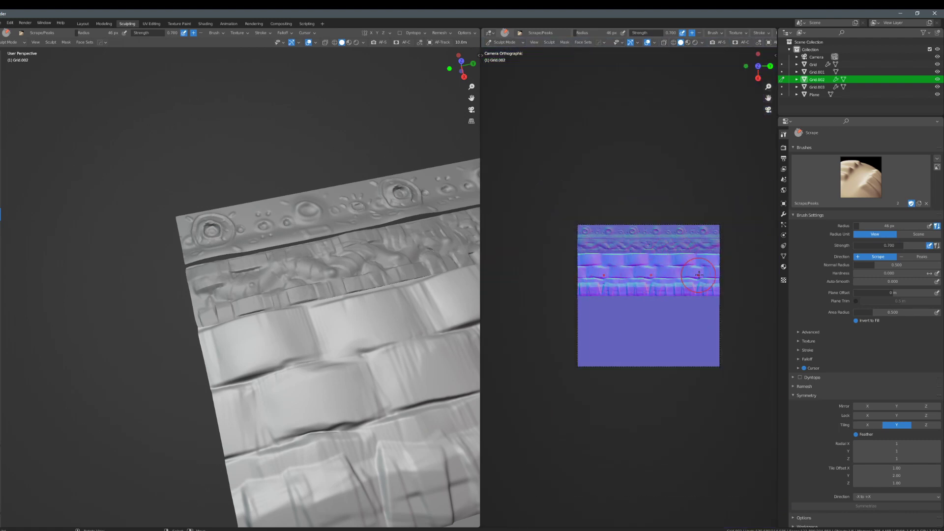
{"action": "scroll", "coordinate": [693, 274], "scroll_direction": "up", "scroll_amount": 3}
- Turn off Y tiling and carve a sharp groove beneath the second brick row with the Draw Sharp brush at 46 px radius
{"action": "left_click", "coordinate": [895, 426]}
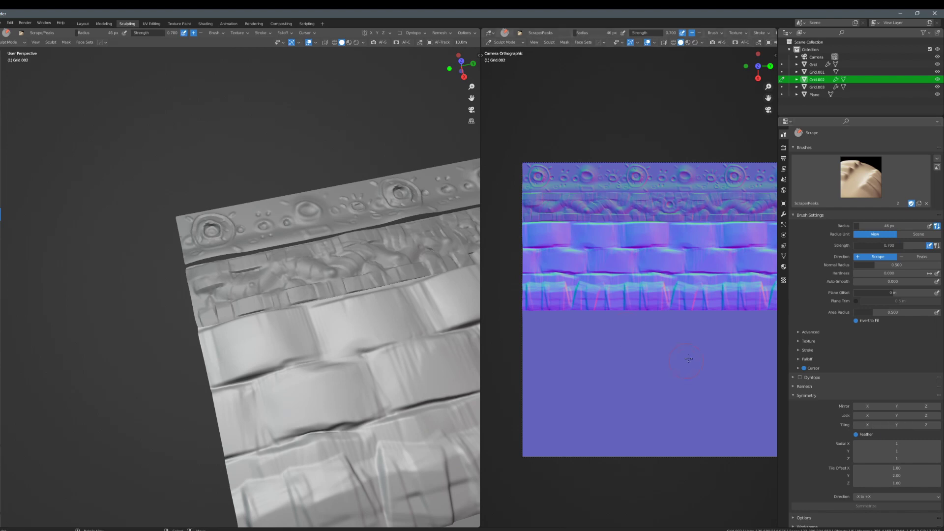
{"action": "scroll", "coordinate": [682, 358], "scroll_direction": "up", "scroll_amount": 5}
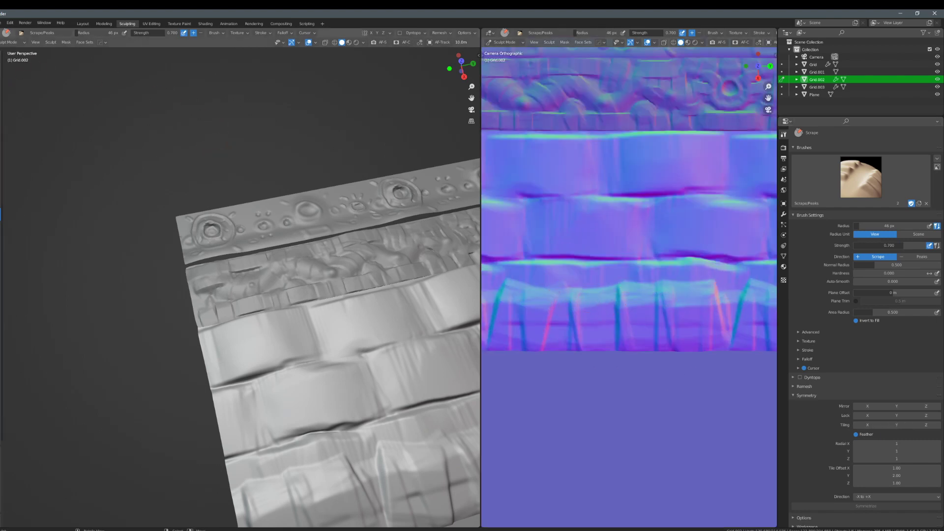
{"action": "left_click", "coordinate": [1, 70]}
{"action": "scroll", "coordinate": [683, 239], "scroll_direction": "down", "scroll_amount": 1, "text": "shift"}
{"action": "left_click_drag", "start_coordinate": [674, 252], "coordinate": [737, 250]}
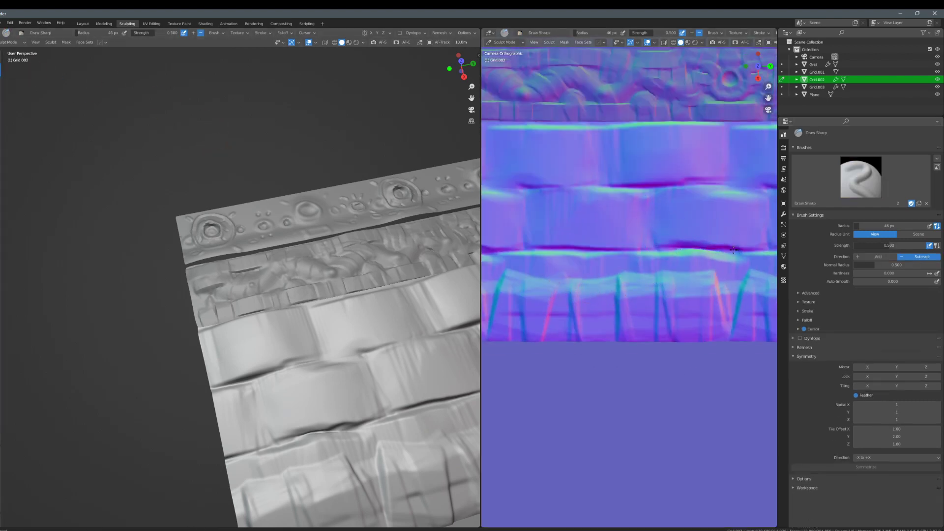
{"action": "mouse_move", "coordinate": [653, 247]}
{"action": "left_mouse_down"}
{"action": "mouse_move", "coordinate": [648, 196]}
{"action": "mouse_move", "coordinate": [660, 242]}
{"action": "mouse_move", "coordinate": [674, 248]}
{"action": "left_mouse_up"}
{"action": "key", "text": "ctrl+z"}
- Carve the seam beneath an upper-row brick and press two small dents into its face
{"action": "left_click_drag", "start_coordinate": [653, 194], "coordinate": [718, 185]}
{"action": "left_click_drag", "start_coordinate": [668, 167], "coordinate": [677, 151]}
{"action": "left_click_drag", "start_coordinate": [656, 151], "coordinate": [646, 153]}
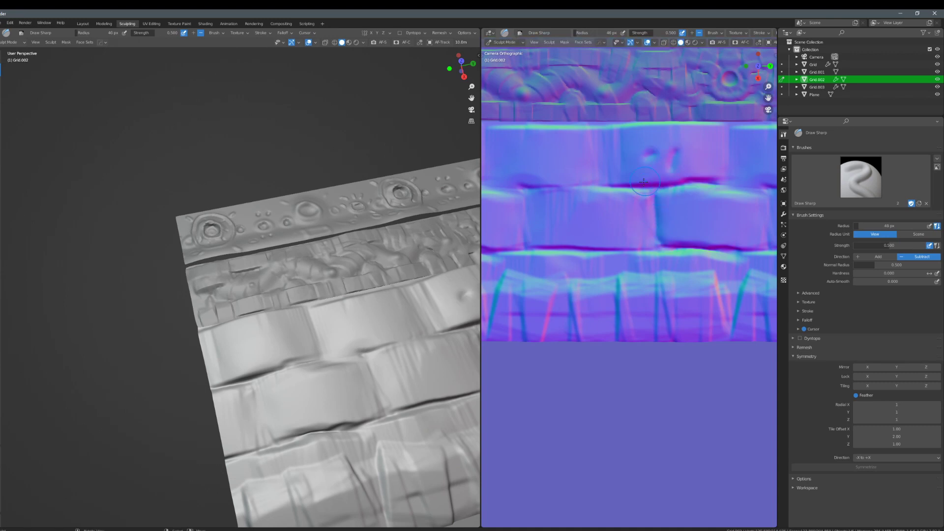
- Extend the sharp groove along the second row's lower edge and carve a vertical joint between two of its bricks
{"action": "left_click_drag", "start_coordinate": [668, 240], "coordinate": [752, 242]}
{"action": "middle_click_drag", "start_coordinate": [624, 239], "coordinate": [709, 232], "text": "shift"}
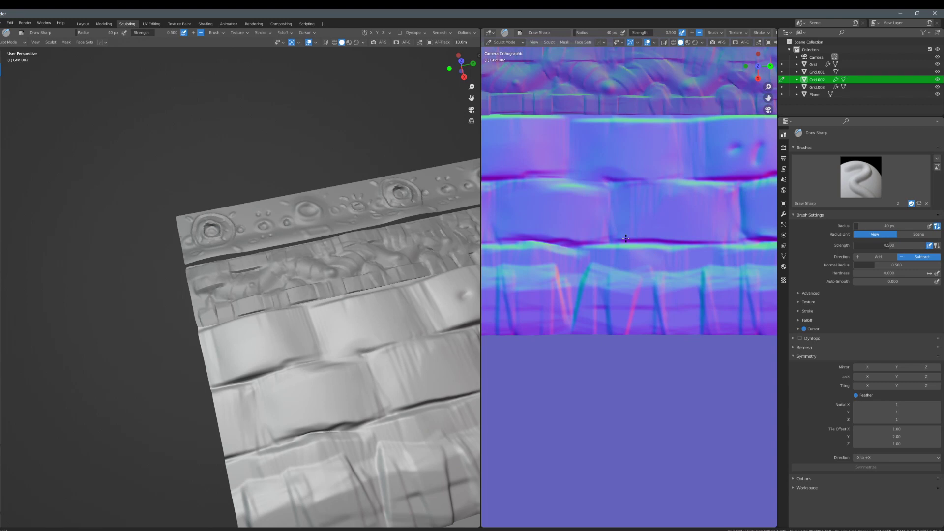
{"action": "left_click_drag", "start_coordinate": [634, 238], "coordinate": [710, 239]}
{"action": "left_click_drag", "start_coordinate": [608, 229], "coordinate": [610, 196]}
{"action": "scroll", "coordinate": [537, 178], "scroll_direction": "down", "scroll_amount": 4}
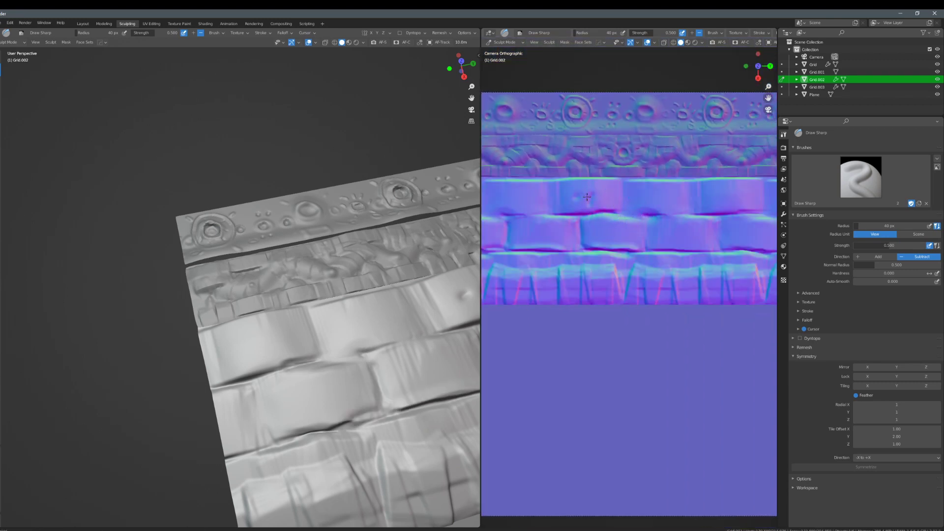
- Reduce the Draw Sharp radius to 28 px and carve irregular vertical joints between bricks in the upper two rows
{"action": "middle_click_drag", "start_coordinate": [650, 210], "coordinate": [624, 208], "text": "shift"}
{"action": "key", "text": "f"}
{"action": "left_click", "coordinate": [619, 206]}
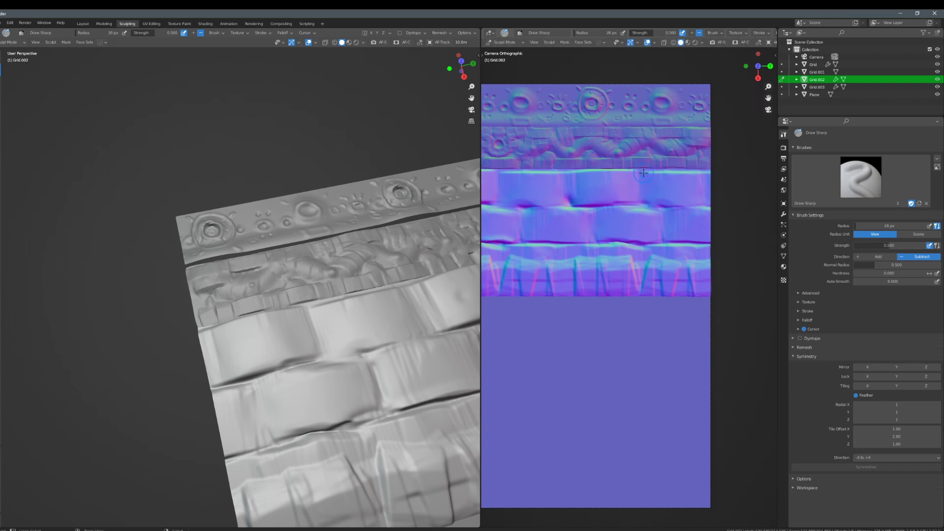
{"action": "middle_click_drag", "start_coordinate": [660, 236], "coordinate": [606, 204], "text": "shift"}
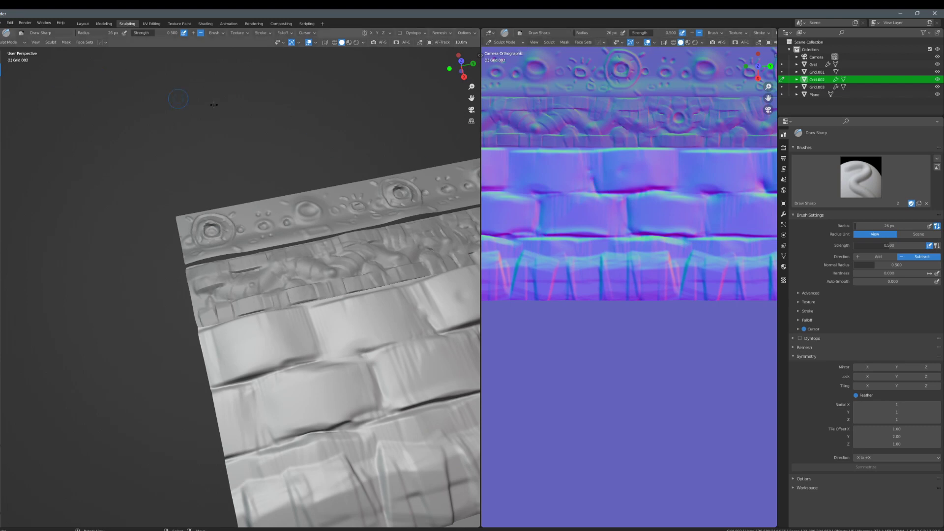
{"action": "scroll", "coordinate": [578, 133], "scroll_direction": "up", "scroll_amount": 2}
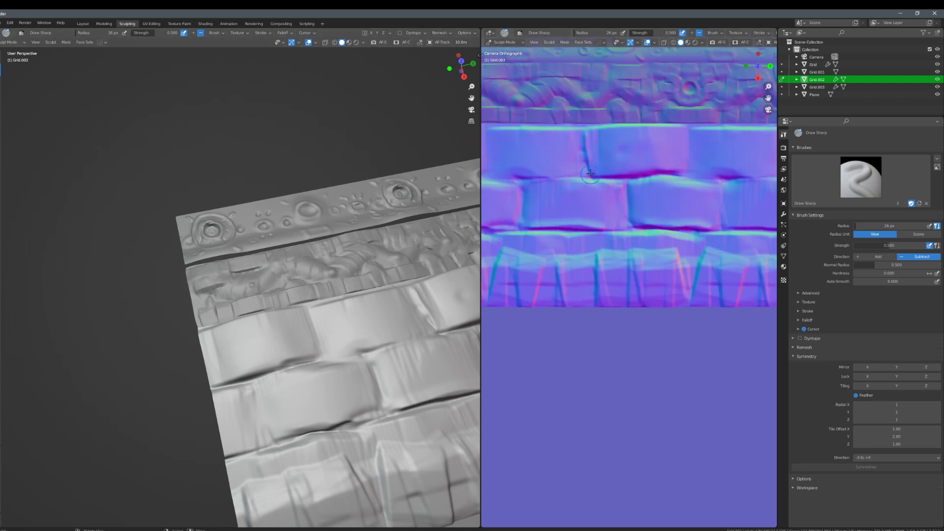
{"action": "key", "text": "f"}
{"action": "left_click", "coordinate": [601, 180]}
{"action": "mouse_move", "coordinate": [594, 177]}
{"action": "left_mouse_down"}
{"action": "mouse_move", "coordinate": [627, 180]}
{"action": "mouse_move", "coordinate": [627, 195]}
{"action": "left_mouse_up"}
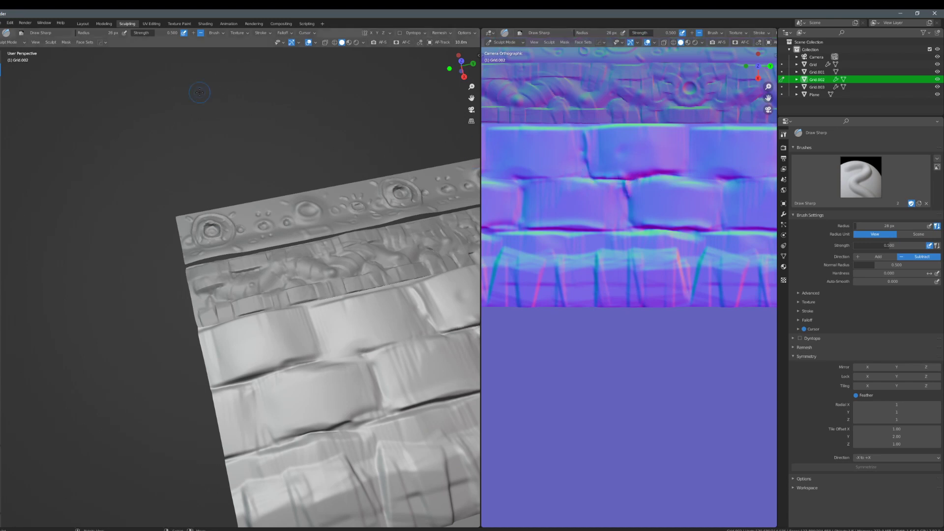
- Switch to the Draw brush, reduce its radius to 22 px, and build up the edges along the vertical brick joints
{"action": "key", "text": "x"}
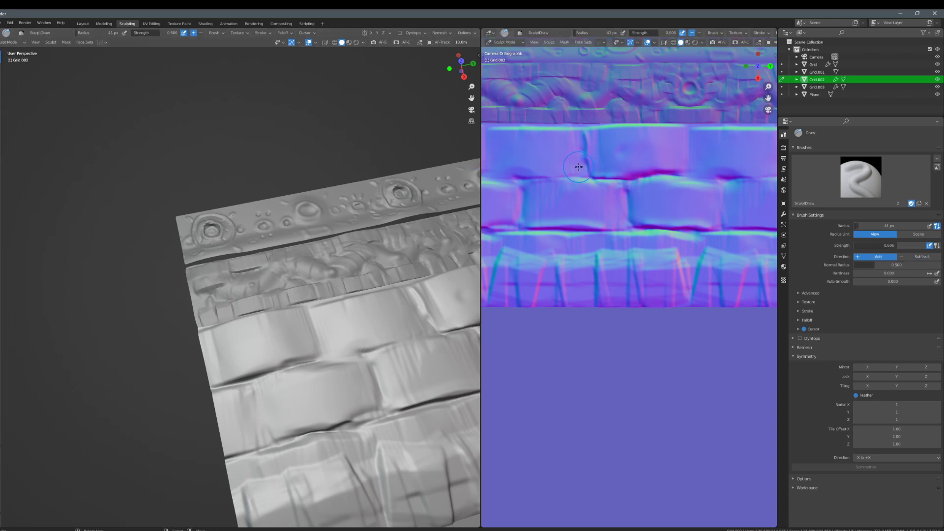
{"action": "left_click_drag", "start_coordinate": [622, 181], "coordinate": [623, 225]}
{"action": "key", "text": "f"}
{"action": "left_click", "coordinate": [622, 231]}
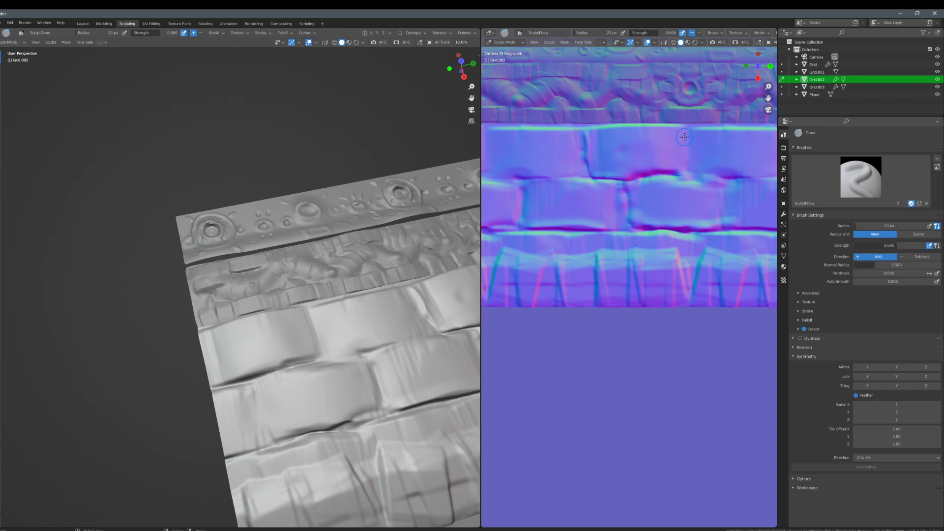
{"action": "middle_click_drag", "start_coordinate": [570, 174], "coordinate": [693, 179], "text": "shift"}
{"action": "mouse_move", "coordinate": [643, 192]}
{"action": "left_mouse_down"}
{"action": "mouse_move", "coordinate": [642, 220]}
{"action": "mouse_move", "coordinate": [628, 226]}
{"action": "left_mouse_up"}
- Add short Draw dabs and strokes around the brick joints and smooth a spot in the second row
{"action": "left_click", "coordinate": [585, 224]}
{"action": "left_click", "coordinate": [561, 147]}
{"action": "mouse_move", "coordinate": [601, 174]}
{"action": "left_mouse_down"}
{"action": "mouse_move", "coordinate": [553, 156]}
{"action": "mouse_move", "coordinate": [565, 167]}
{"action": "mouse_move", "coordinate": [549, 168]}
{"action": "left_mouse_up"}
{"action": "left_click", "coordinate": [585, 156]}
{"action": "key", "text": "f"}
{"action": "left_click", "coordinate": [569, 159]}
{"action": "left_click_drag", "start_coordinate": [608, 220], "coordinate": [589, 220], "text": "shift"}
- Dab and smooth small spots on the bricks, and reduce the Draw radius to 14 px
{"action": "scroll", "coordinate": [590, 221], "scroll_direction": "down", "scroll_amount": 6}
{"action": "mouse_move", "coordinate": [735, 223]}
{"action": "middle_mouse_down", "text": "shift"}
{"action": "mouse_move", "coordinate": [619, 210]}
{"action": "mouse_move", "coordinate": [650, 254]}
{"action": "middle_mouse_up", "text": "shift"}
{"action": "scroll", "coordinate": [634, 261], "scroll_direction": "up", "scroll_amount": 4}
{"action": "key", "text": "f"}
{"action": "left_click", "coordinate": [626, 268]}
{"action": "left_click", "coordinate": [547, 267]}
{"action": "left_click", "coordinate": [597, 263]}
{"action": "left_click_drag", "start_coordinate": [612, 264], "coordinate": [585, 265], "text": "shift"}
{"action": "key", "text": "f"}
{"action": "left_click", "coordinate": [575, 276]}
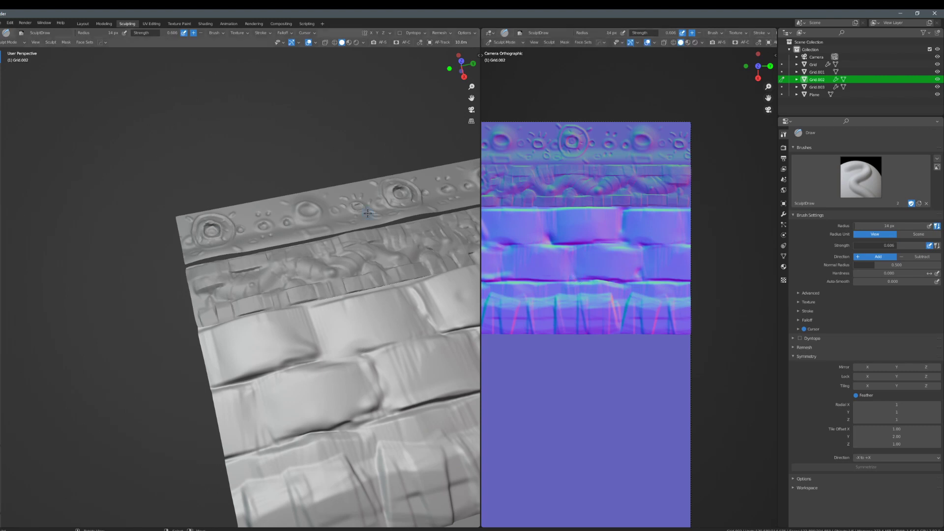
- Set the Draw brush to strength 1.000 and radius 16 px, and sculpt a raised diagonal ridge on an upper-row brick
{"action": "key", "text": "shift+f"}
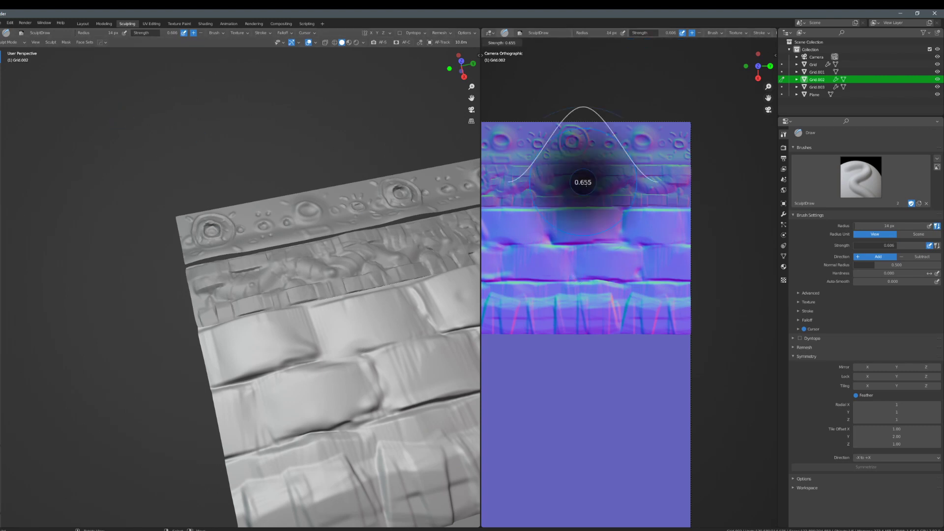
{"action": "left_click", "coordinate": [610, 221]}
{"action": "scroll", "coordinate": [611, 221], "scroll_direction": "up", "scroll_amount": 4}
{"action": "key", "text": "f"}
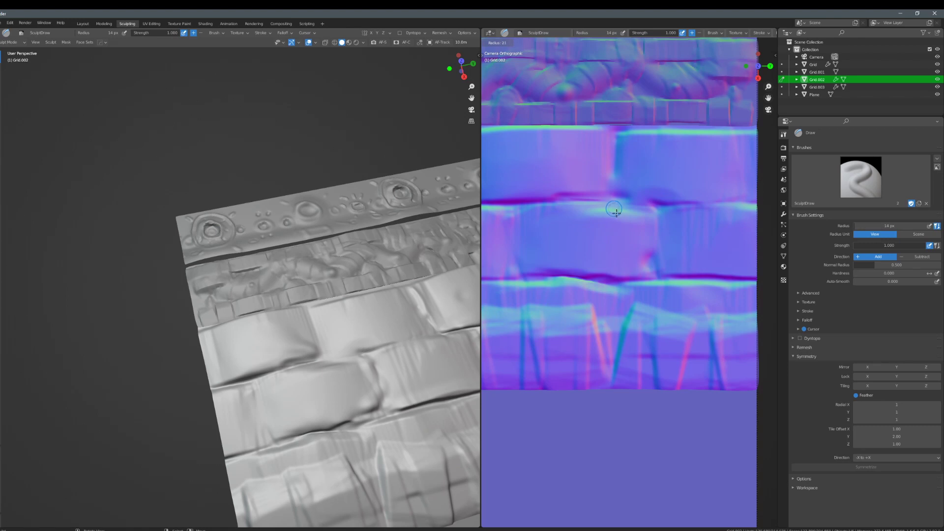
{"action": "left_click", "coordinate": [614, 209]}
{"action": "left_click", "coordinate": [569, 255]}
{"action": "middle_click_drag", "start_coordinate": [578, 269], "coordinate": [679, 250], "text": "shift"}
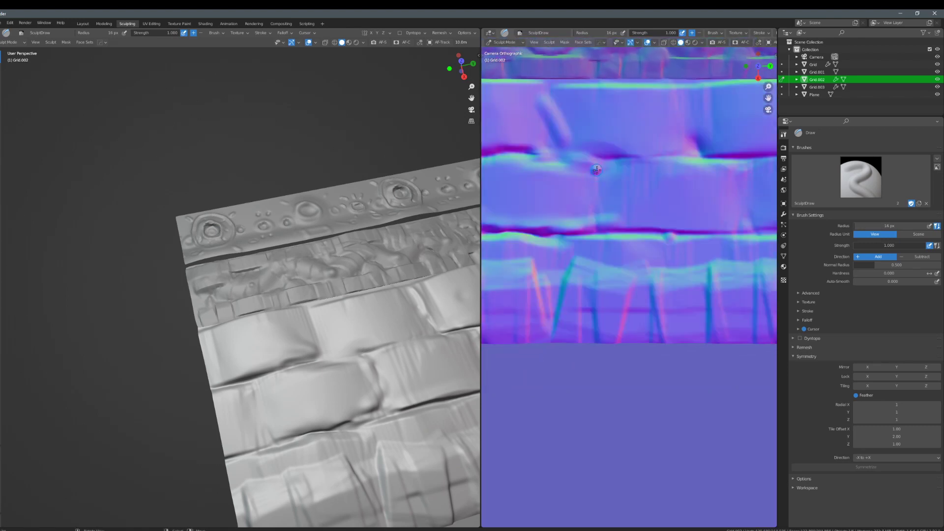
- Dab small round bumps on the brick faces and joints and on the band above the slats
{"action": "left_click", "coordinate": [649, 183]}
{"action": "mouse_move", "coordinate": [650, 183]}
{"action": "middle_mouse_down", "text": "shift"}
{"action": "mouse_move", "coordinate": [649, 193]}
{"action": "mouse_move", "coordinate": [765, 215]}
{"action": "middle_mouse_up", "text": "shift"}
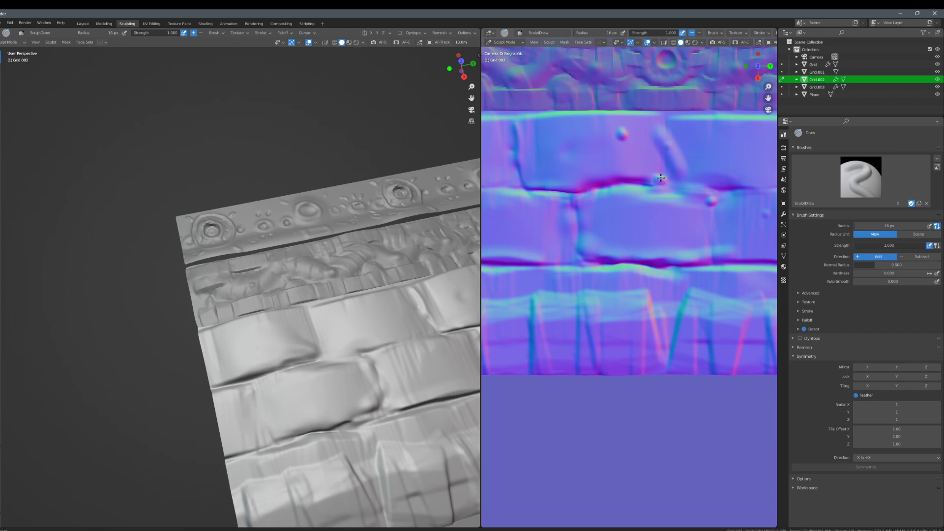
{"action": "middle_click_drag", "start_coordinate": [588, 201], "coordinate": [651, 194], "text": "shift"}
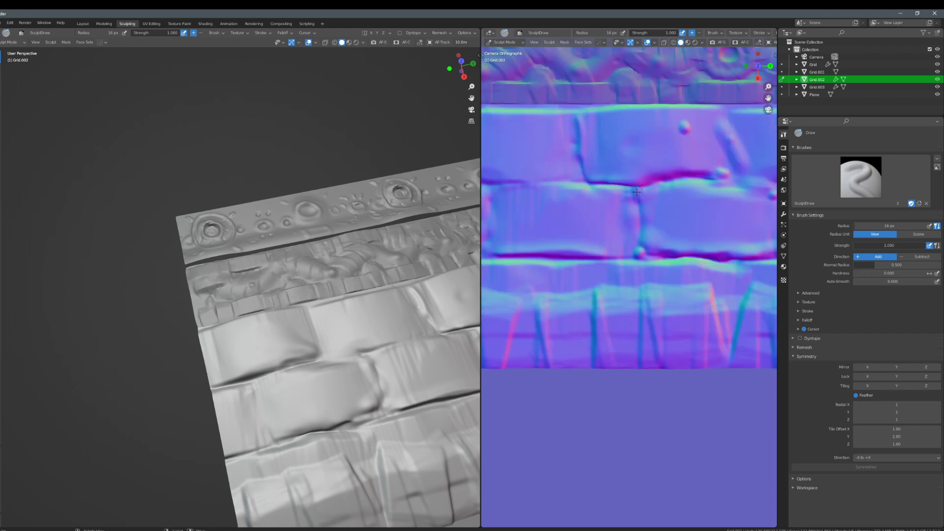
{"action": "left_click", "coordinate": [552, 213]}
{"action": "middle_click_drag", "start_coordinate": [552, 214], "coordinate": [663, 195], "text": "shift"}
{"action": "left_click", "coordinate": [583, 251]}
{"action": "left_click", "coordinate": [612, 255]}
{"action": "left_click", "coordinate": [560, 207]}
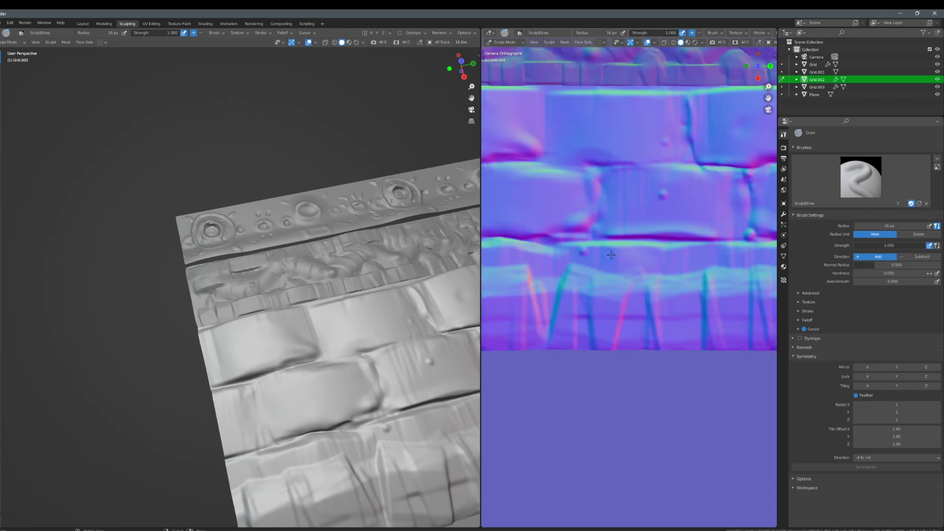
- Press small round dents into the upper-row bricks near their lower corners
{"action": "middle_click_drag", "start_coordinate": [574, 160], "coordinate": [647, 164], "text": "shift"}
{"action": "left_click", "coordinate": [613, 153], "text": "ctrl"}
{"action": "left_click", "coordinate": [613, 155], "text": "ctrl"}
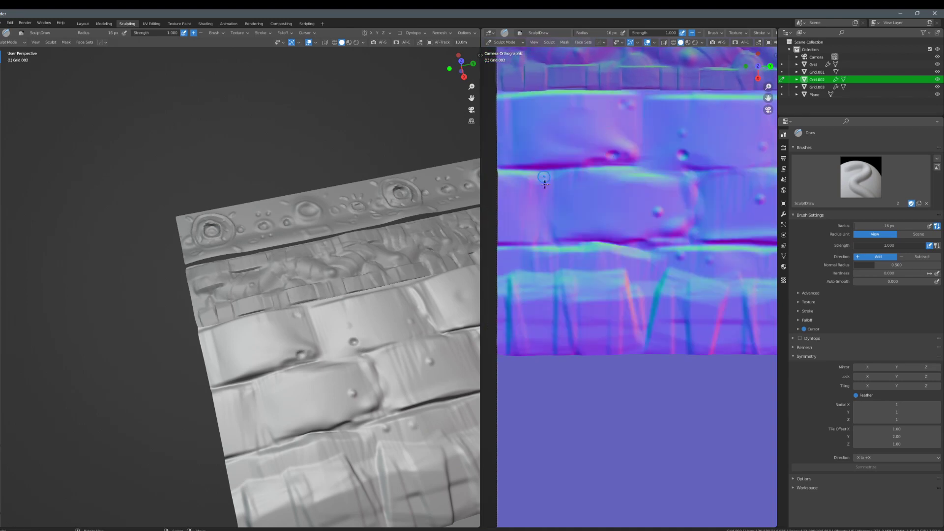
- Add round bumps along the vertical joints and lower edges of the bricks in the upper two rows
{"action": "scroll", "coordinate": [545, 181], "scroll_direction": "down", "scroll_amount": 4}
{"action": "scroll", "coordinate": [573, 179], "scroll_direction": "up", "scroll_amount": 4}
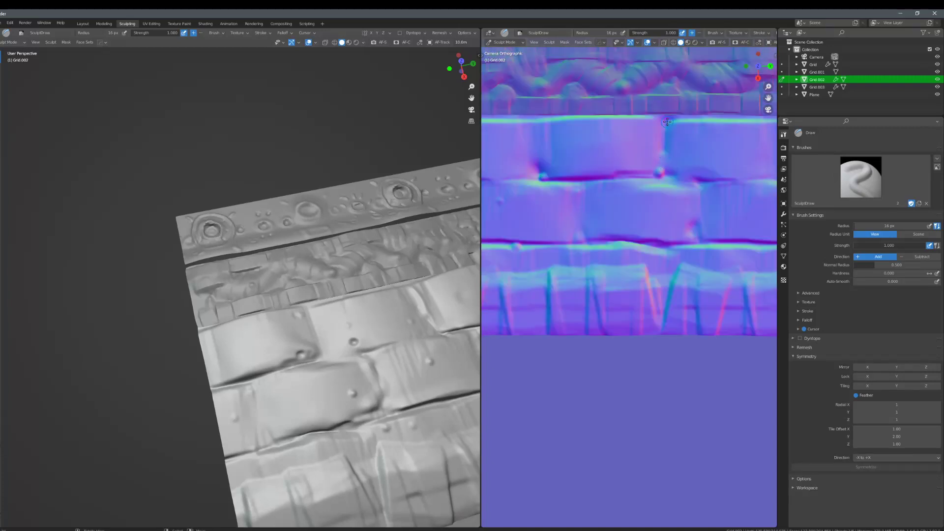
{"action": "left_click", "coordinate": [677, 180]}
{"action": "middle_click_drag", "start_coordinate": [674, 177], "coordinate": [591, 169], "text": "shift"}
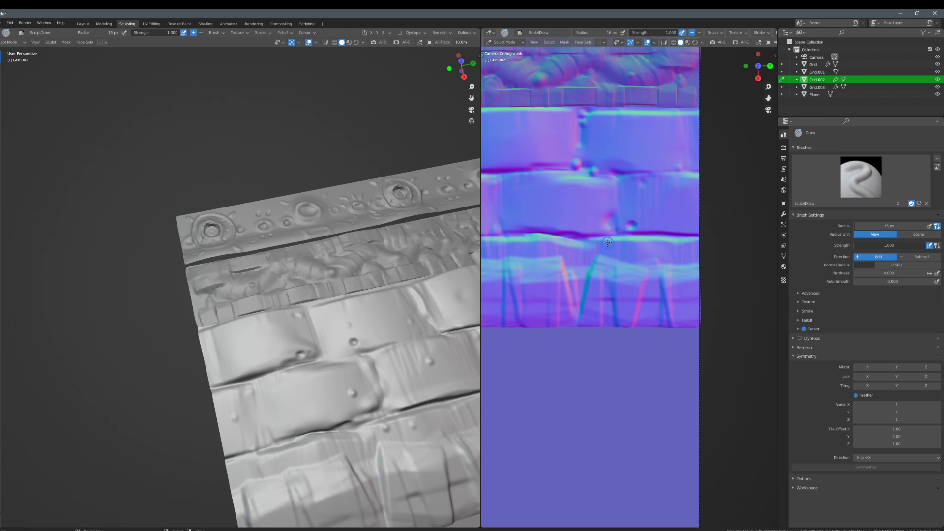
{"action": "scroll", "coordinate": [573, 238], "scroll_direction": "up", "scroll_amount": 1}
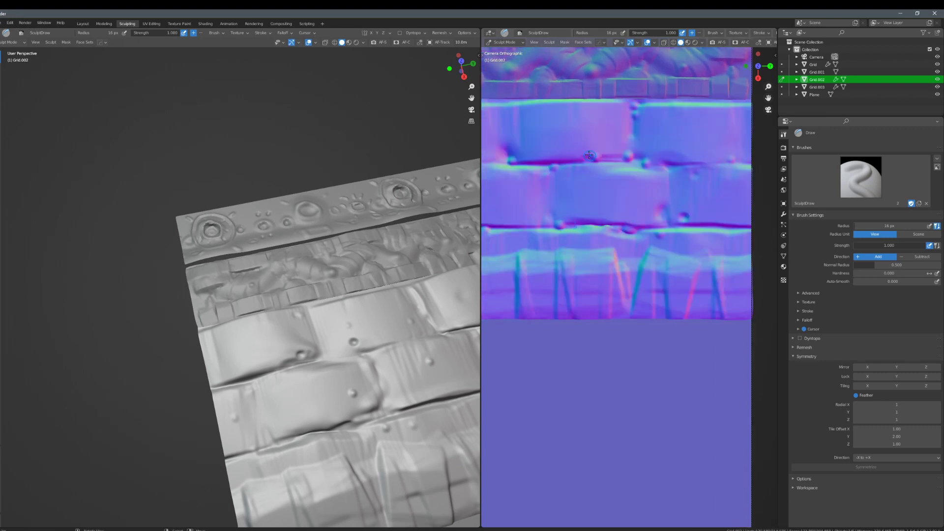
{"action": "scroll", "coordinate": [584, 146], "scroll_direction": "down", "scroll_amount": 3}
{"action": "scroll", "coordinate": [622, 234], "scroll_direction": "up", "scroll_amount": 4}
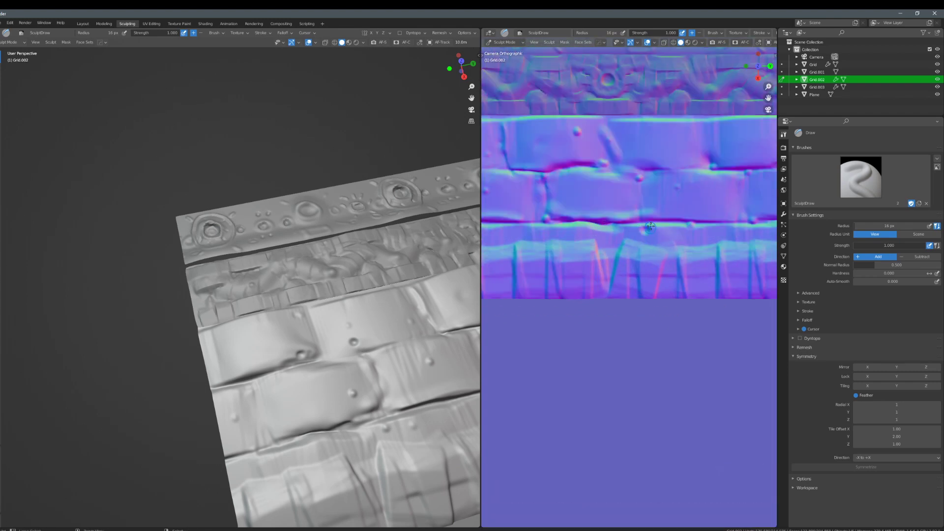
- Press a pair of small pits into the face of an upper-row brick
{"action": "middle_click_drag", "start_coordinate": [593, 240], "coordinate": [601, 227], "text": "ctrl"}
{"action": "middle_click_drag", "start_coordinate": [601, 227], "coordinate": [713, 211], "text": "shift"}
{"action": "left_click", "coordinate": [639, 124]}
{"action": "scroll", "coordinate": [680, 120], "scroll_direction": "down", "scroll_amount": 4}
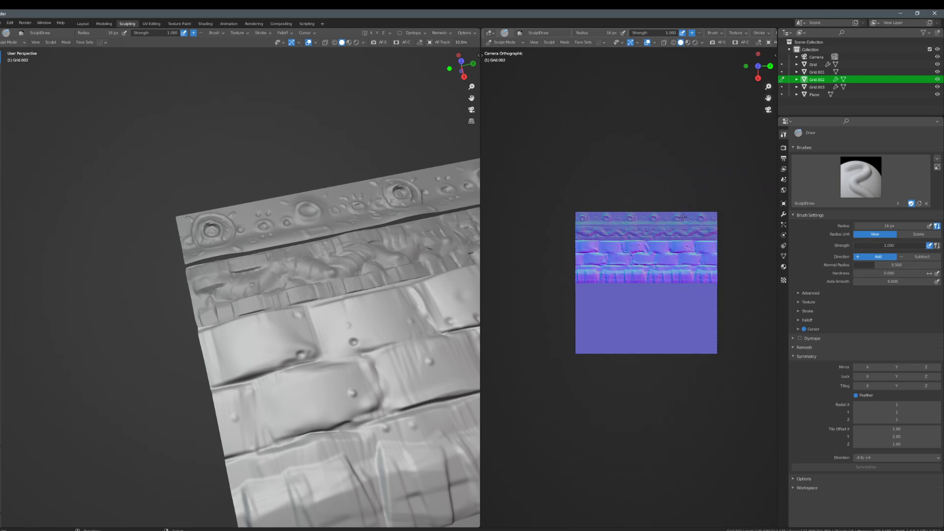
{"action": "scroll", "coordinate": [592, 173], "scroll_direction": "up", "scroll_amount": 5}
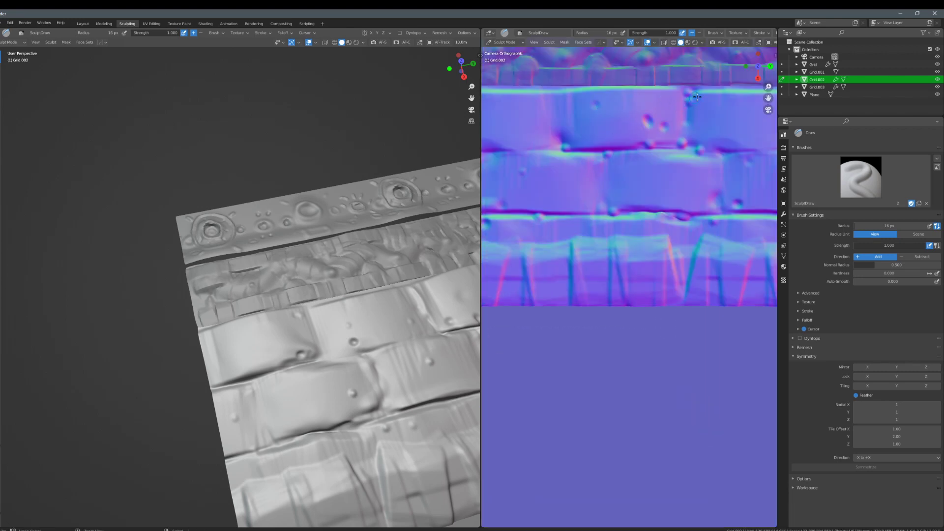
- Sculpt a short chip along the seam between the upper two brick rows near the strip's end
{"action": "scroll", "coordinate": [732, 155], "scroll_direction": "up", "scroll_amount": 3}
{"action": "scroll", "coordinate": [653, 192], "scroll_direction": "down", "scroll_amount": 3}
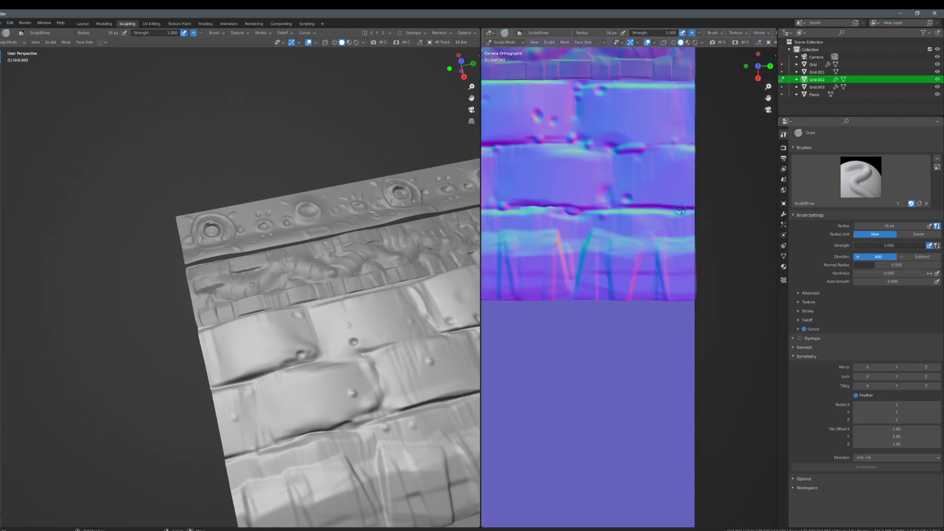
{"action": "middle_click_drag", "start_coordinate": [589, 199], "coordinate": [734, 202], "text": "shift"}
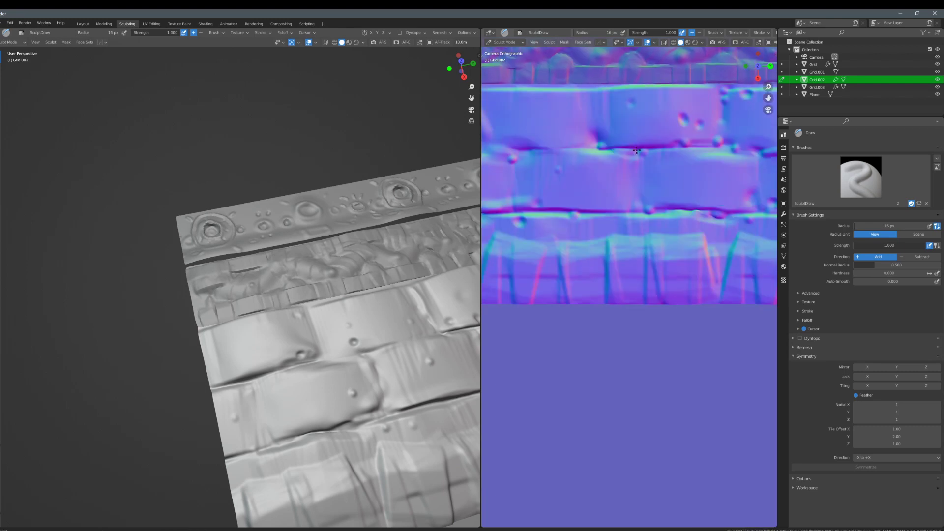
{"action": "key", "text": "Home"}
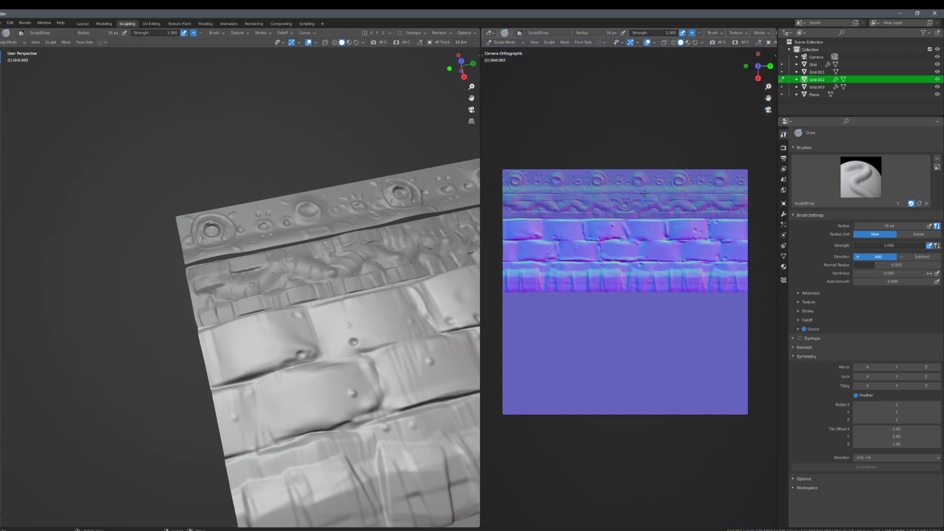
- Dab raised bumps onto the upright slats along the third strip's lower edge
{"action": "scroll", "coordinate": [619, 249], "scroll_direction": "up", "scroll_amount": 3}
{"action": "middle_click_drag", "start_coordinate": [578, 252], "coordinate": [612, 244], "text": "shift"}
{"action": "middle_click_drag", "start_coordinate": [541, 245], "coordinate": [637, 233], "text": "shift"}
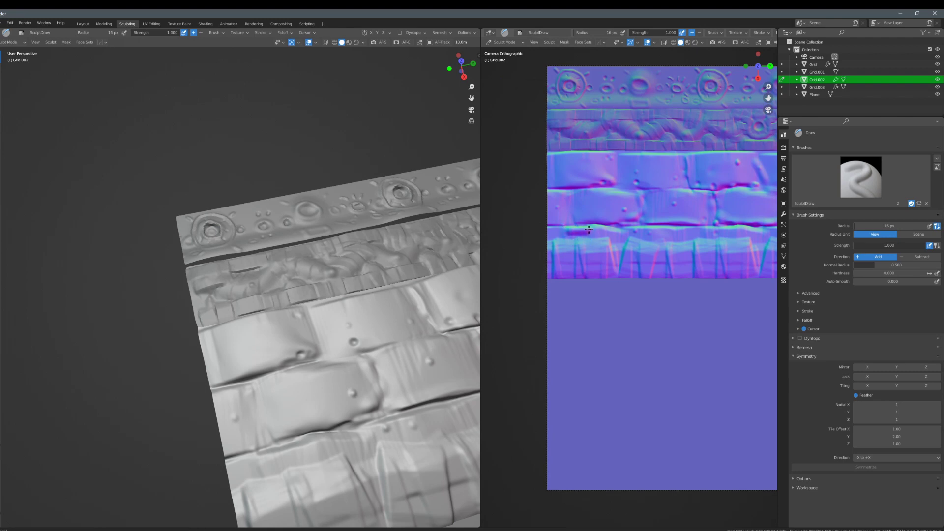
{"action": "scroll", "coordinate": [604, 241], "scroll_direction": "up", "scroll_amount": 1}
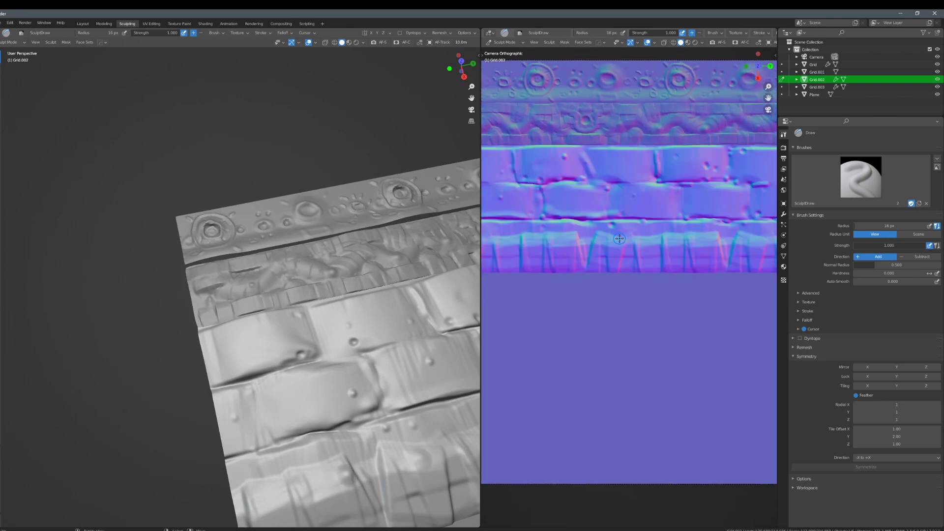
- Add more small bumps to the faces and vertical joints of the upper-row bricks
{"action": "middle_click_drag", "start_coordinate": [759, 241], "coordinate": [722, 252], "text": "shift"}
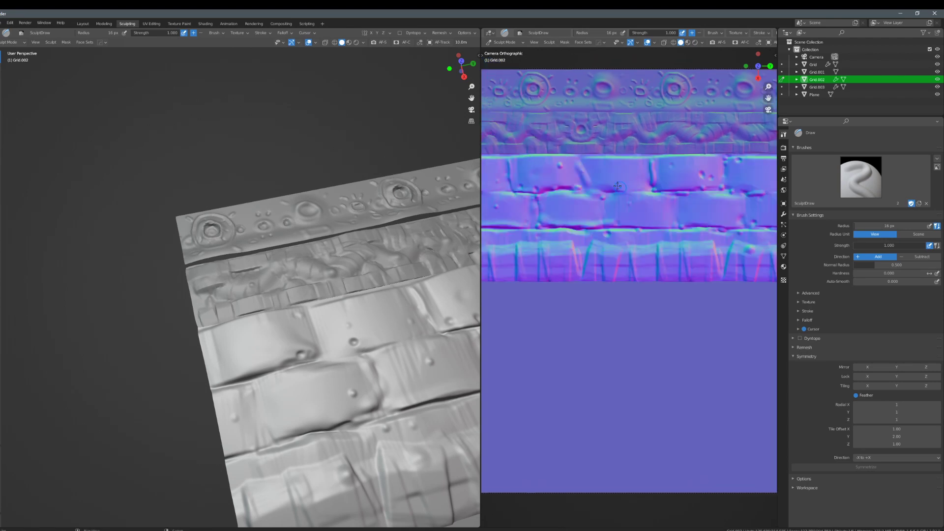
{"action": "middle_click_drag", "start_coordinate": [593, 184], "coordinate": [659, 201], "text": "shift"}
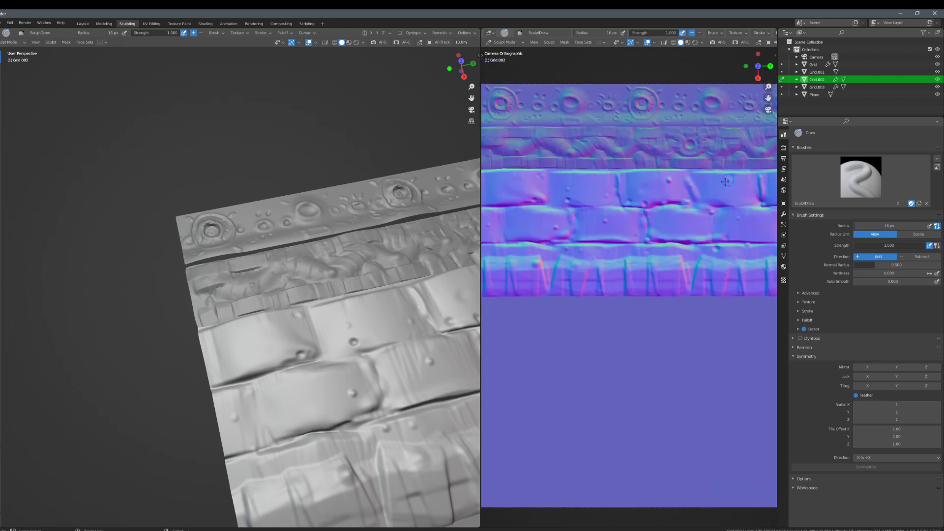
{"action": "scroll", "coordinate": [639, 178], "scroll_direction": "up", "scroll_amount": 2}
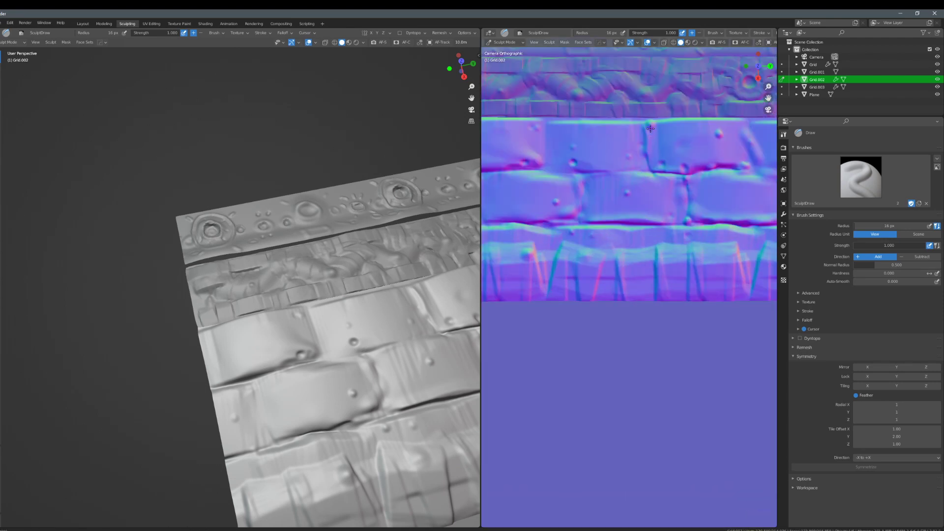
{"action": "scroll", "coordinate": [657, 187], "scroll_direction": "down", "scroll_amount": 2}
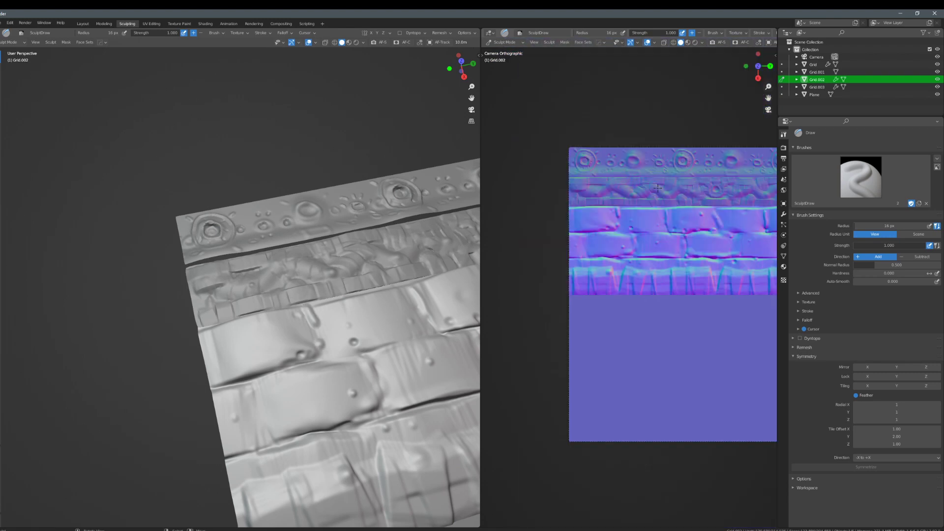
- Turn on Y tiling and sculpt a thin wavy ridge across the tops of the third strip's slats with an 11 px Draw brush
{"action": "key", "text": "Home"}
{"action": "scroll", "coordinate": [689, 234], "scroll_direction": "down", "scroll_amount": 4}
{"action": "scroll", "coordinate": [658, 217], "scroll_direction": "up", "scroll_amount": 2}
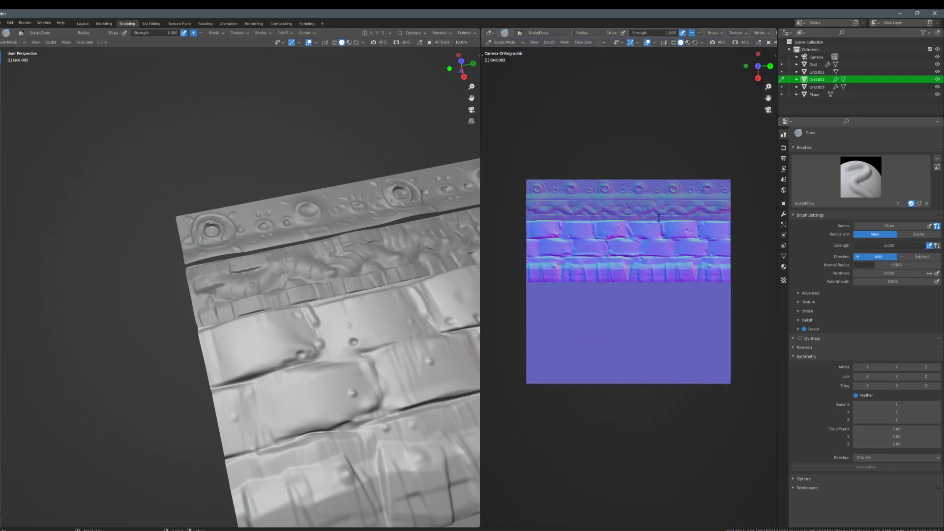
{"action": "scroll", "coordinate": [621, 259], "scroll_direction": "up", "scroll_amount": 3}
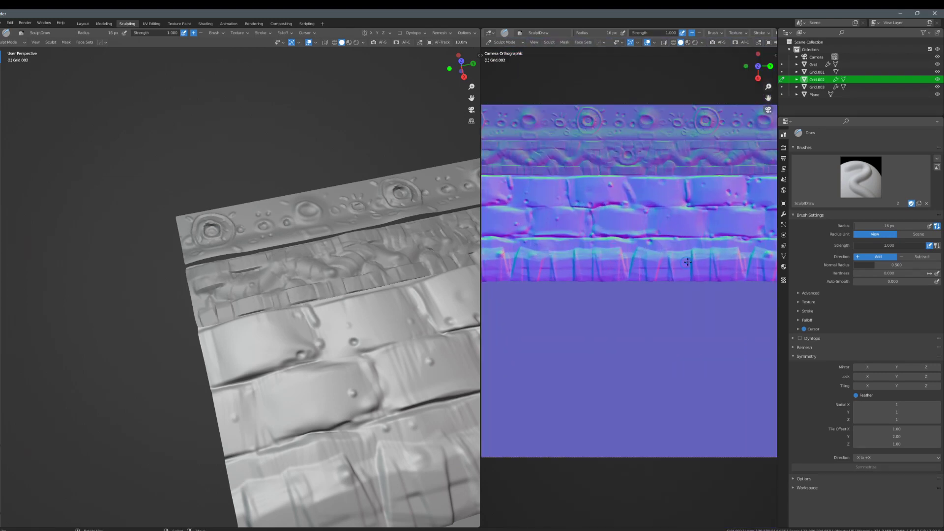
{"action": "scroll", "coordinate": [634, 257], "scroll_direction": "up", "scroll_amount": 2}
{"action": "left_click", "coordinate": [623, 255]}
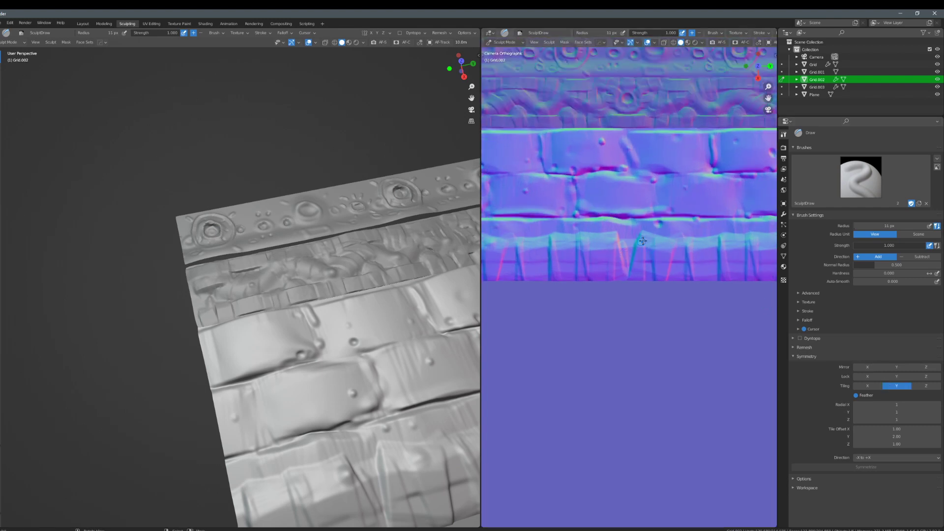
{"action": "left_click_drag", "start_coordinate": [633, 239], "coordinate": [776, 236]}
{"action": "scroll", "coordinate": [662, 267], "scroll_direction": "down", "scroll_amount": 5}
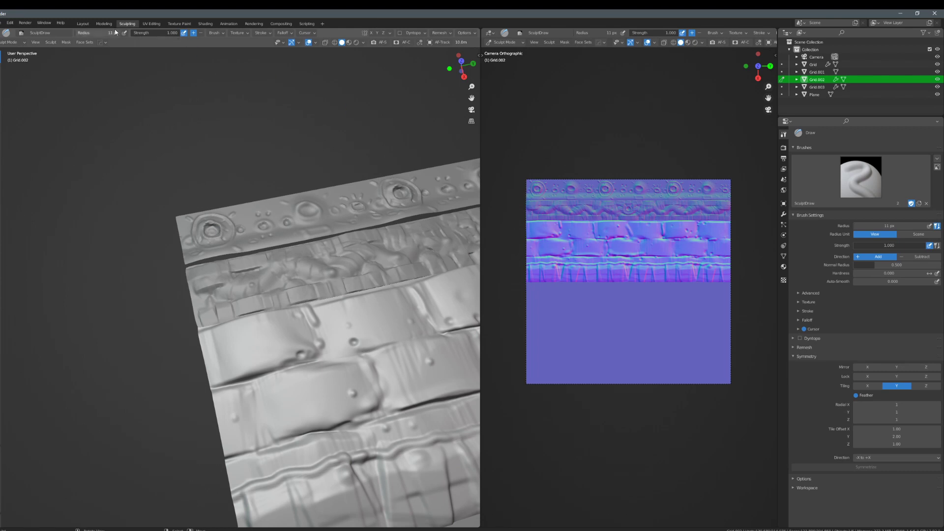
- Select the blank lower strip (Grid.001) in the Layout workspace and add a Multiresolution modifier to it
{"action": "left_click", "coordinate": [82, 23]}
{"action": "right_click", "coordinate": [264, 268]}
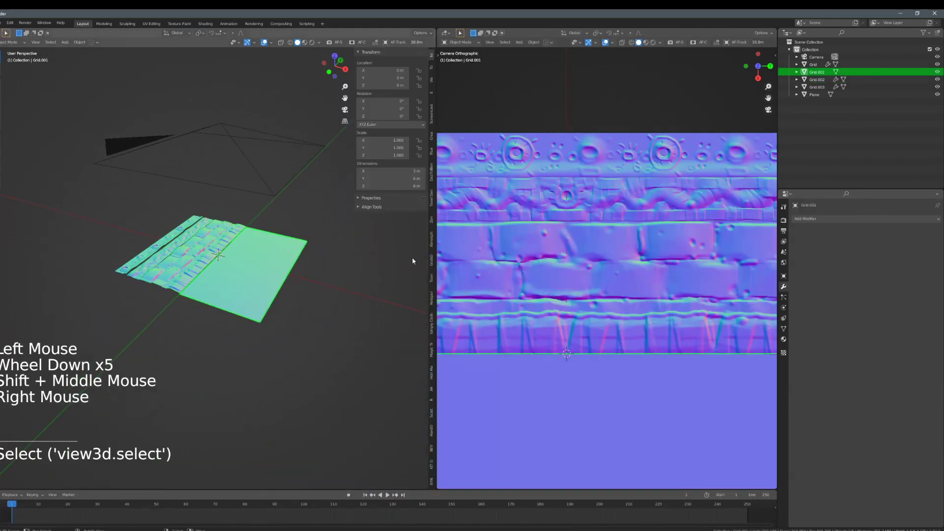
{"action": "left_click", "coordinate": [820, 218]}
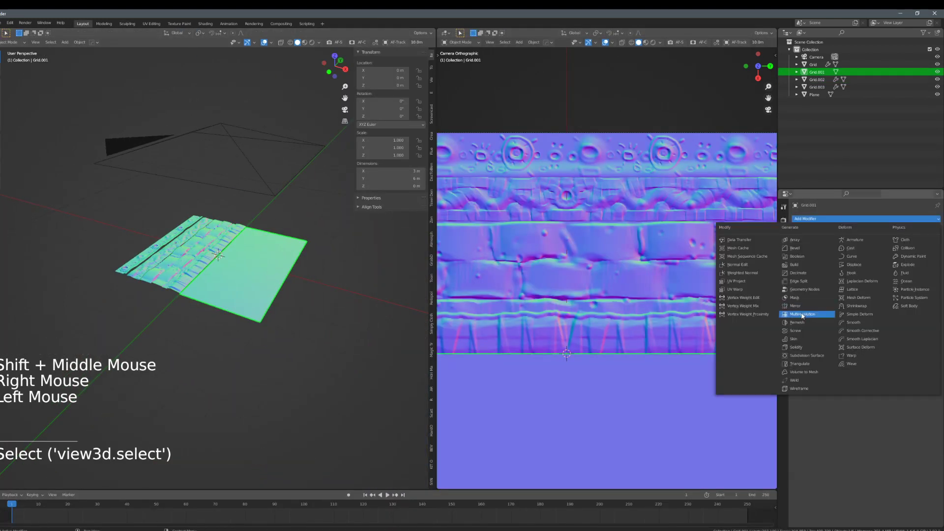
{"action": "left_click", "coordinate": [820, 313]}
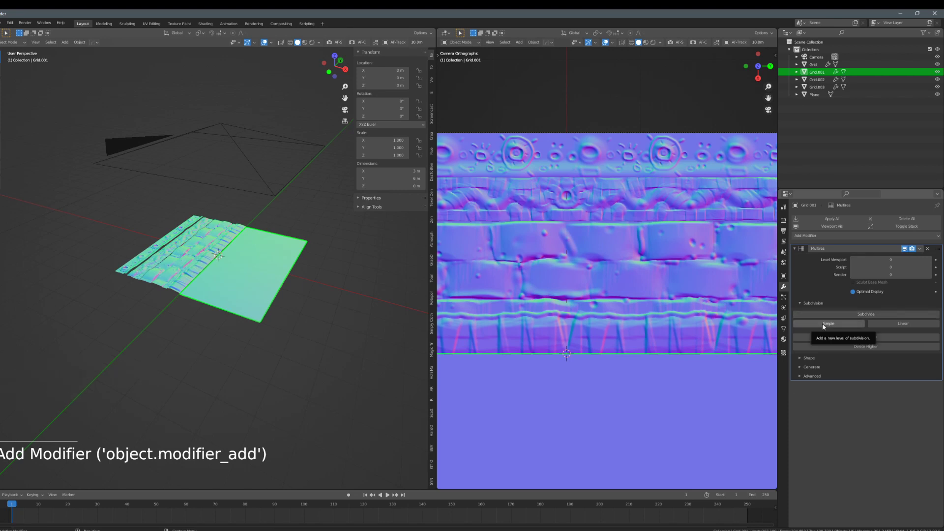
- Subdivide the blank strip's Multires modifier several times, starting with Simple levels and continuing with regular Subdivide levels
{"action": "left_click", "coordinate": [823, 324]}
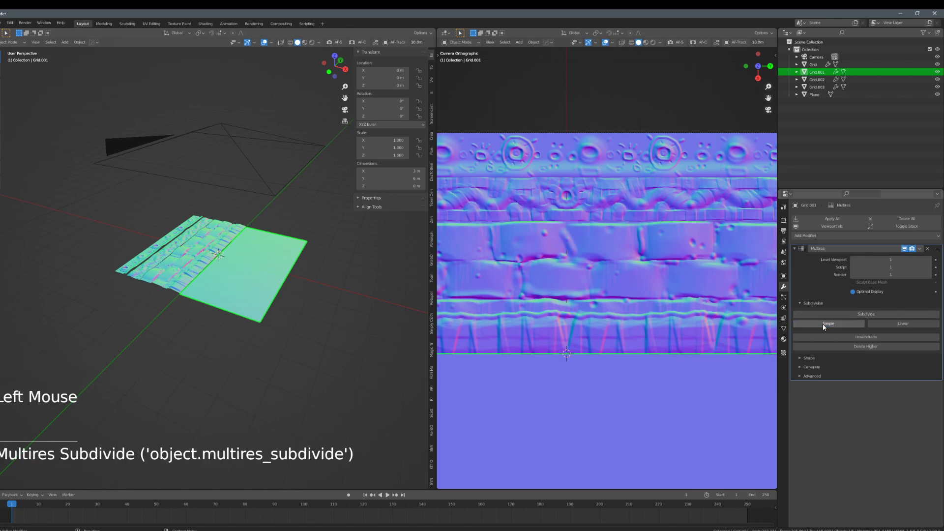
{"action": "left_click", "coordinate": [830, 324]}
{"action": "left_click", "coordinate": [853, 315]}
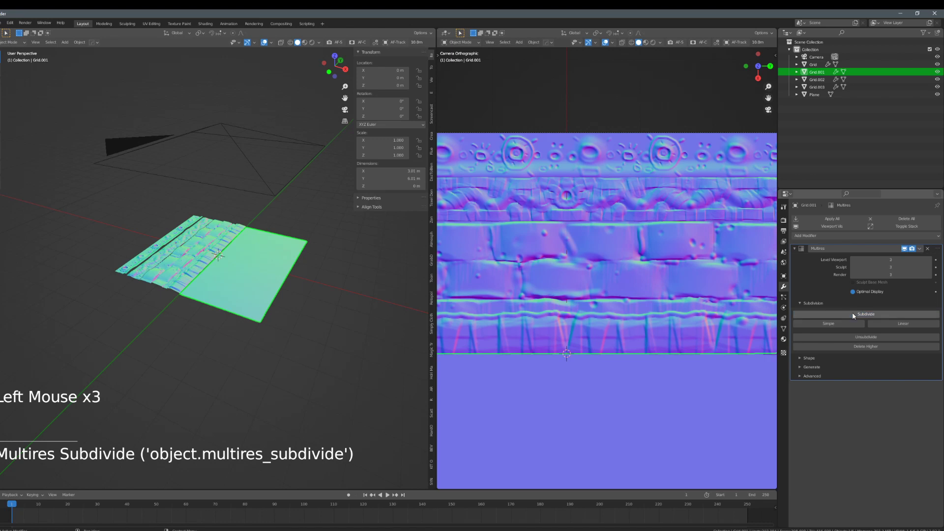
{"action": "left_click", "coordinate": [853, 315]}
{"action": "left_click", "coordinate": [853, 315]}
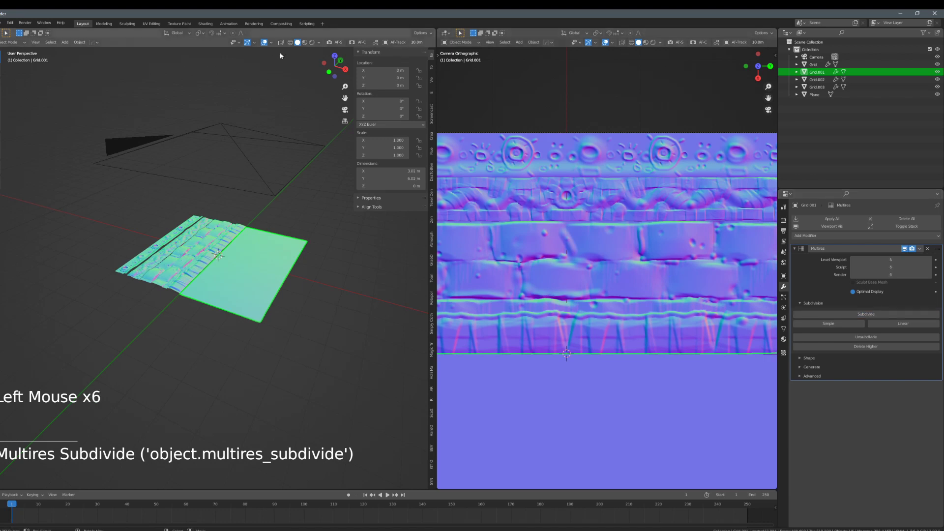
- Return to the Sculpting workspace with the blank strip (Grid.001) framed for sculpting
{"action": "left_click", "coordinate": [127, 24]}
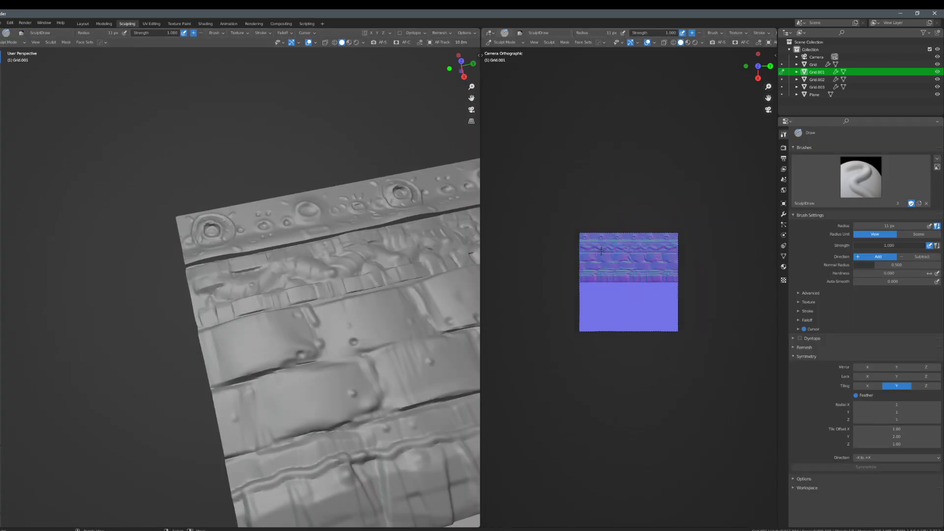
{"action": "scroll", "coordinate": [590, 252], "scroll_direction": "up", "scroll_amount": 5}
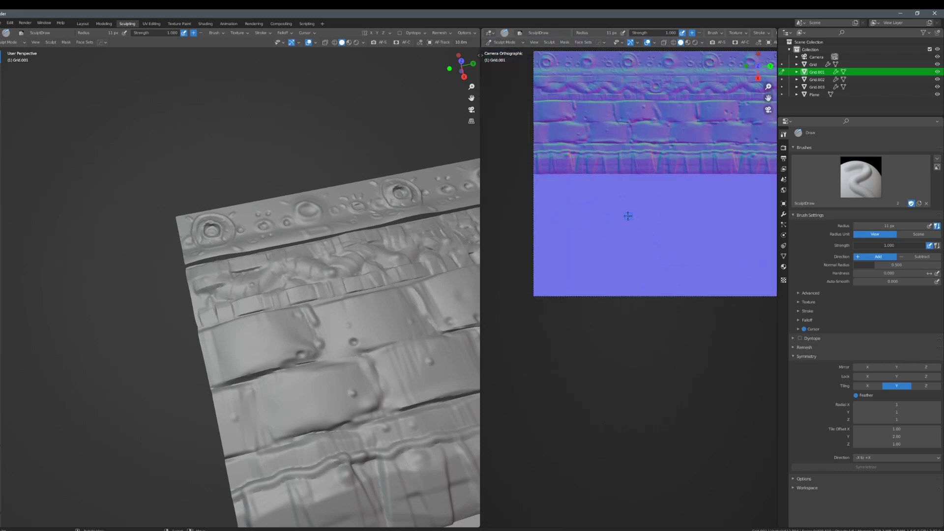
{"action": "scroll", "coordinate": [621, 227], "scroll_direction": "down", "scroll_amount": 2}
{"action": "scroll", "coordinate": [573, 224], "scroll_direction": "up", "scroll_amount": 2}
{"action": "left_click_drag", "start_coordinate": [596, 189], "coordinate": [602, 308]}
{"action": "key", "text": "ctrl+z"}
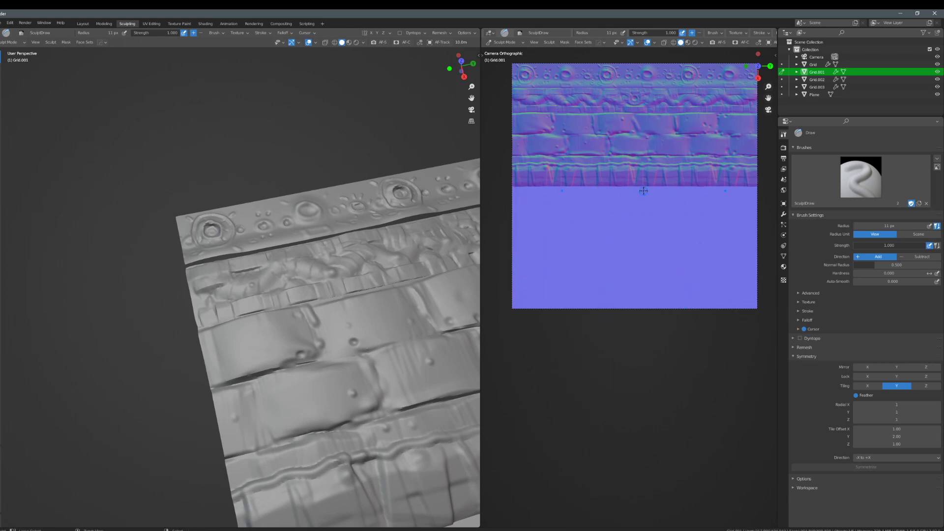
{"action": "left_click", "coordinate": [607, 239]}
{"action": "left_click", "coordinate": [669, 256]}
{"action": "key", "text": "ctrl+z"}
{"action": "key", "text": "ctrl+z"}
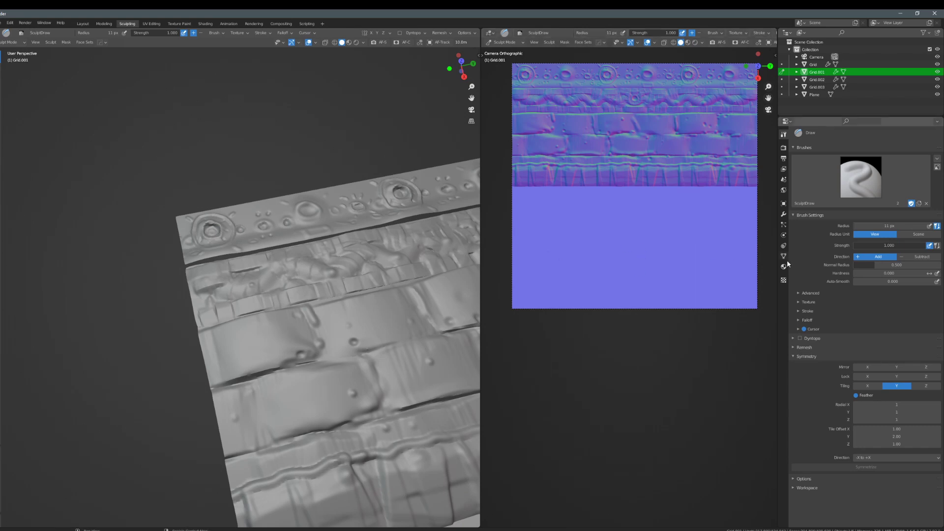
- Set the Y tile offset of the sculpt symmetry to 1
{"action": "left_click", "coordinate": [897, 436]}
{"action": "type", "text": "1"}
{"action": "key", "text": "Return"}
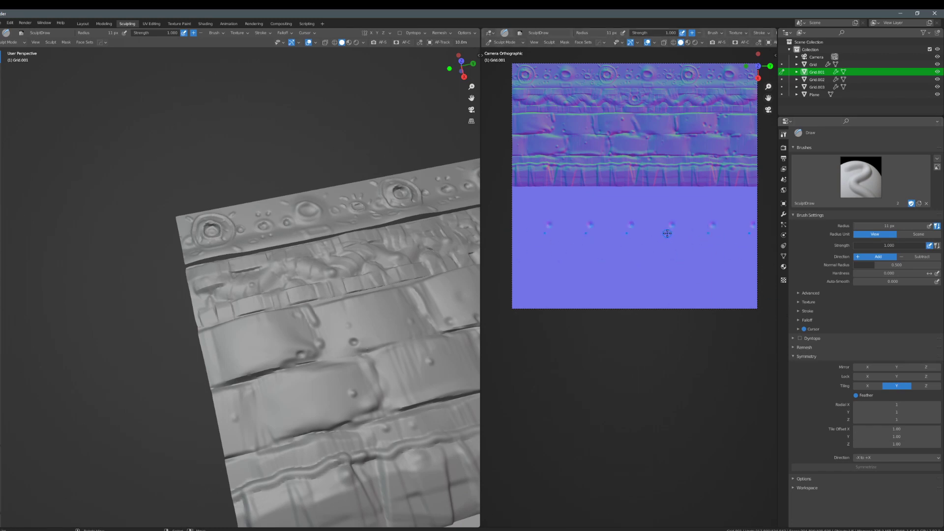
- Sculpt a repeating row of large round domes along the upper part of the blank strip with an enlarged Draw brush
{"action": "key", "text": "f"}
{"action": "left_click", "coordinate": [540, 192]}
{"action": "middle_click_drag", "start_coordinate": [544, 199], "coordinate": [596, 216], "text": "shift"}
{"action": "key", "text": "f"}
{"action": "left_click", "coordinate": [578, 228]}
{"action": "left_click_drag", "start_coordinate": [596, 233], "coordinate": [596, 227]}
{"action": "key", "text": "ctrl+z"}
{"action": "key", "text": "f"}
{"action": "left_click", "coordinate": [592, 229]}
- Add a repeating row of smaller round domes just beneath the large ones
{"action": "key", "text": "f"}
{"action": "left_click", "coordinate": [600, 263]}
{"action": "left_click", "coordinate": [619, 255]}
{"action": "key", "text": "ctrl+z"}
{"action": "left_click", "coordinate": [619, 255]}
- Draw a thin curly line linking the small domes with an 11 px Draw brush
{"action": "key", "text": "f"}
{"action": "left_click", "coordinate": [593, 270]}
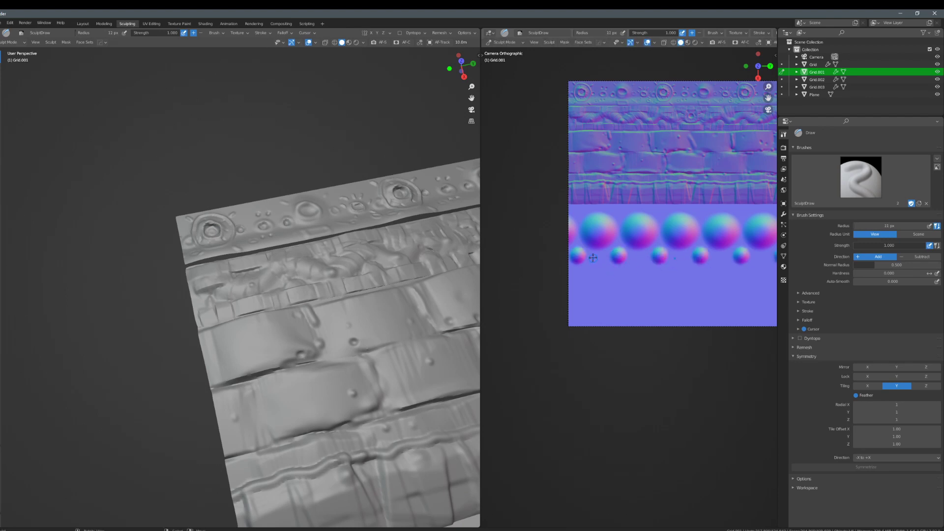
{"action": "left_click_drag", "start_coordinate": [586, 256], "coordinate": [599, 258]}
{"action": "scroll", "coordinate": [592, 255], "scroll_direction": "up", "scroll_amount": 4}
{"action": "mouse_move", "coordinate": [558, 231]}
{"action": "middle_mouse_down", "text": "shift"}
{"action": "mouse_move", "coordinate": [691, 262]}
{"action": "mouse_move", "coordinate": [614, 241]}
{"action": "middle_mouse_up", "text": "shift"}
{"action": "key", "text": "ctrl+z"}
{"action": "left_click_drag", "start_coordinate": [613, 245], "coordinate": [672, 247]}
{"action": "key", "text": "ctrl+z"}
{"action": "left_click_drag", "start_coordinate": [610, 244], "coordinate": [675, 246]}
{"action": "key", "text": "ctrl+z"}
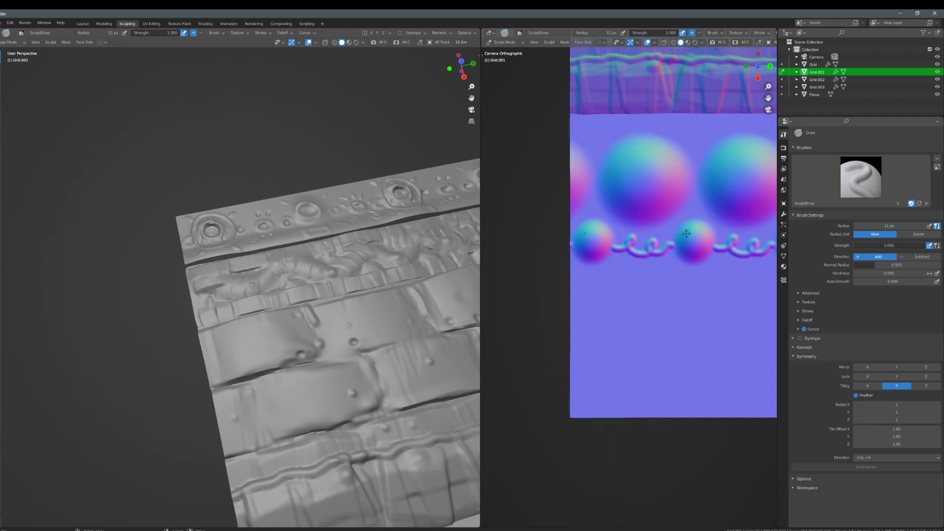
- Carve a skull face with eye sockets, nose holes and a mouth into the small dome
{"action": "scroll", "coordinate": [690, 244], "scroll_direction": "up", "scroll_amount": 3}
{"action": "middle_click_drag", "start_coordinate": [698, 237], "coordinate": [604, 255], "text": "shift"}
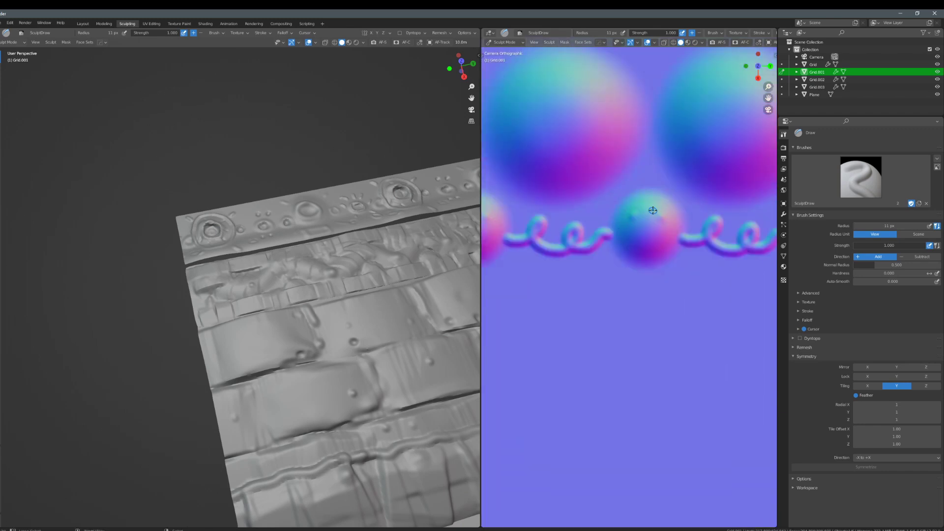
{"action": "key", "text": "f"}
{"action": "left_click", "coordinate": [654, 222]}
{"action": "key", "text": "f"}
{"action": "left_click", "coordinate": [647, 223]}
{"action": "mouse_move", "coordinate": [662, 217]}
{"action": "left_mouse_down", "text": "ctrl"}
{"action": "mouse_move", "coordinate": [630, 218]}
{"action": "mouse_move", "coordinate": [653, 235]}
{"action": "mouse_move", "coordinate": [628, 237]}
{"action": "mouse_move", "coordinate": [663, 237]}
{"action": "left_mouse_up", "text": "ctrl"}
{"action": "key", "text": "f"}
{"action": "left_click", "coordinate": [640, 234]}
{"action": "key", "text": "ctrl+z"}
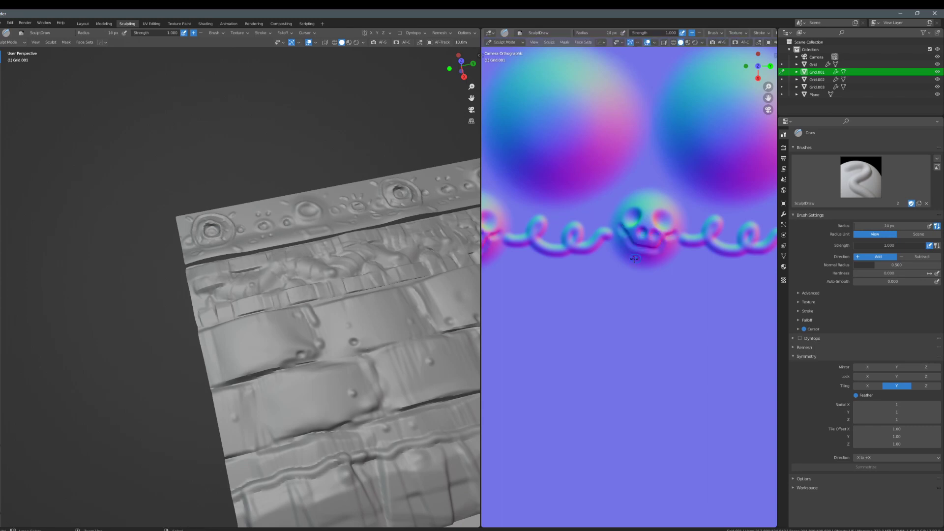
- Sculpt teeth across the small skull's mouth and touch up its eye sockets
{"action": "key", "text": "f"}
{"action": "left_click", "coordinate": [669, 236]}
{"action": "key", "text": "f"}
{"action": "left_click", "coordinate": [641, 252]}
{"action": "scroll", "coordinate": [642, 252], "scroll_direction": "up", "scroll_amount": 4}
{"action": "mouse_move", "coordinate": [635, 201]}
{"action": "left_mouse_down"}
{"action": "mouse_move", "coordinate": [637, 215]}
{"action": "mouse_move", "coordinate": [652, 218]}
{"action": "left_mouse_up"}
{"action": "mouse_move", "coordinate": [663, 208]}
{"action": "left_mouse_down"}
{"action": "mouse_move", "coordinate": [666, 219]}
{"action": "mouse_move", "coordinate": [682, 217]}
{"action": "left_mouse_up"}
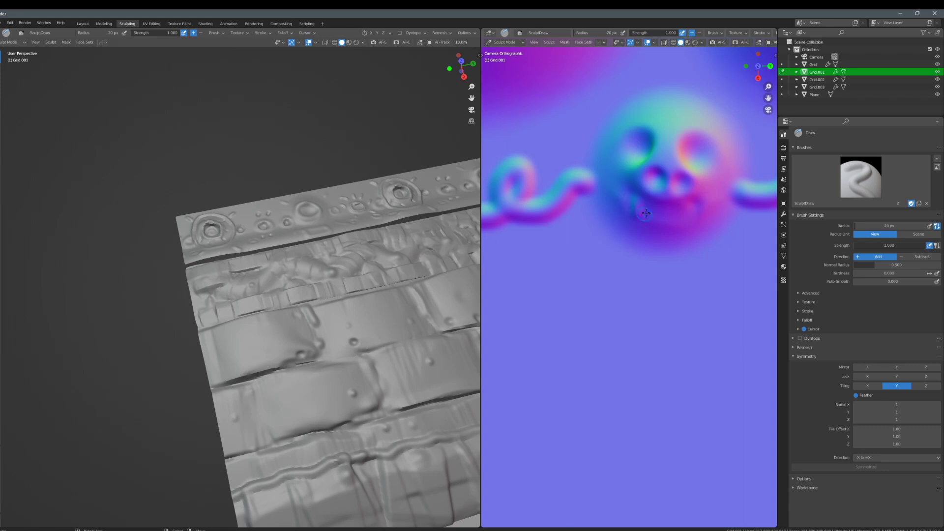
{"action": "mouse_move", "coordinate": [684, 154]}
{"action": "left_mouse_down"}
{"action": "mouse_move", "coordinate": [704, 147]}
{"action": "mouse_move", "coordinate": [690, 159]}
{"action": "left_mouse_up"}
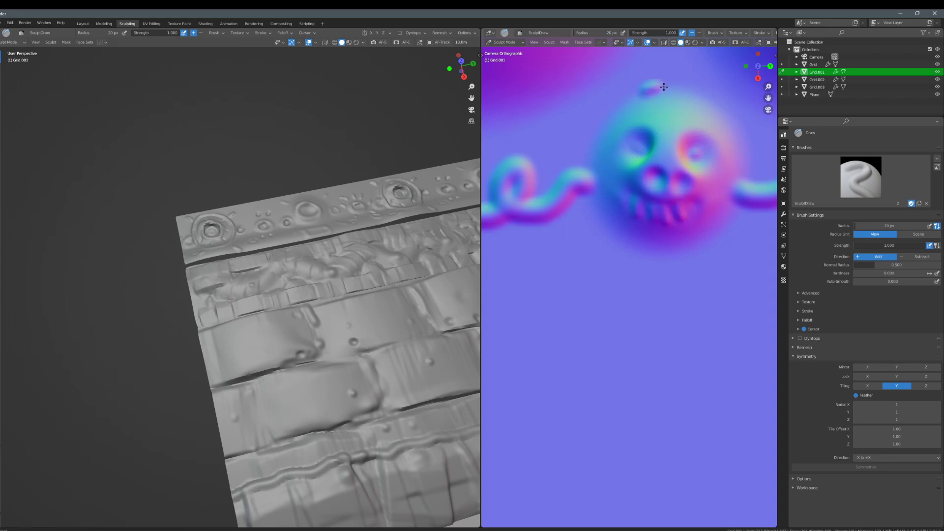
- Draw a raised outline around the small skull
{"action": "left_click_drag", "start_coordinate": [641, 87], "coordinate": [743, 116]}
{"action": "mouse_move", "coordinate": [604, 207]}
{"action": "left_mouse_down"}
{"action": "mouse_move", "coordinate": [747, 197]}
{"action": "mouse_move", "coordinate": [639, 103]}
{"action": "mouse_move", "coordinate": [589, 191]}
{"action": "mouse_move", "coordinate": [617, 228]}
{"action": "left_mouse_up"}
{"action": "key", "text": "F3"}
{"action": "scroll", "coordinate": [602, 199], "scroll_direction": "down", "scroll_amount": 12}
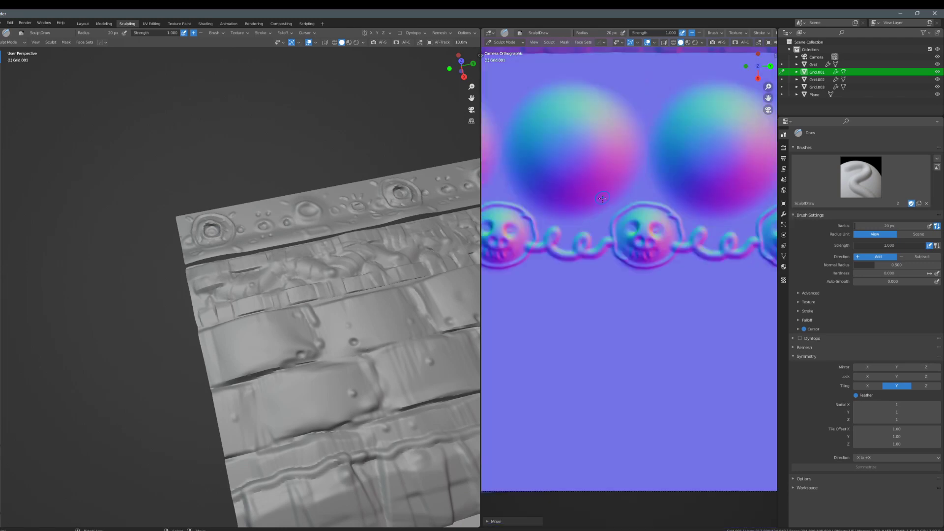
- Add small curls to the upper corners of the skull's outline and bent legs to its lower corners with a finer brush
{"action": "scroll", "coordinate": [662, 240], "scroll_direction": "up", "scroll_amount": 3}
{"action": "middle_click_drag", "start_coordinate": [692, 240], "coordinate": [631, 244], "text": "shift"}
{"action": "scroll", "coordinate": [631, 244], "scroll_direction": "up", "scroll_amount": 4}
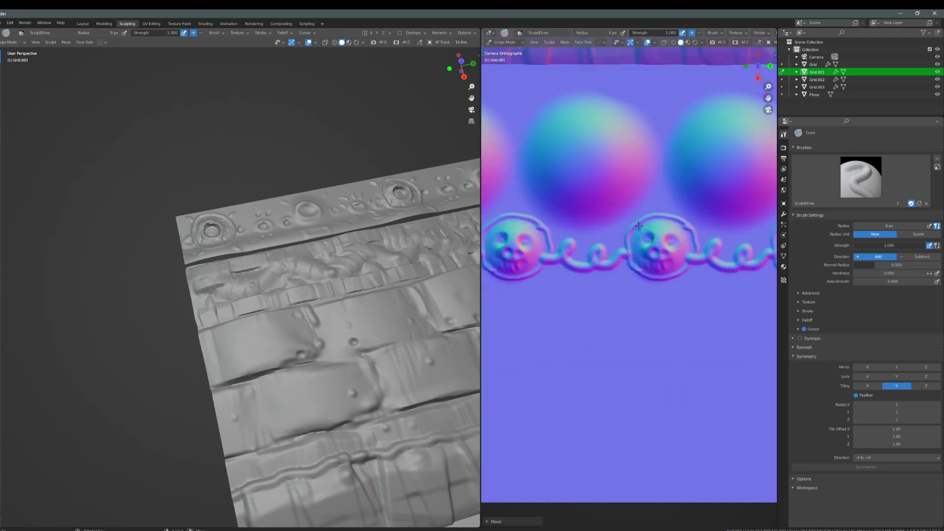
{"action": "scroll", "coordinate": [637, 233], "scroll_direction": "up", "scroll_amount": 3}
{"action": "left_click_drag", "start_coordinate": [725, 179], "coordinate": [708, 183]}
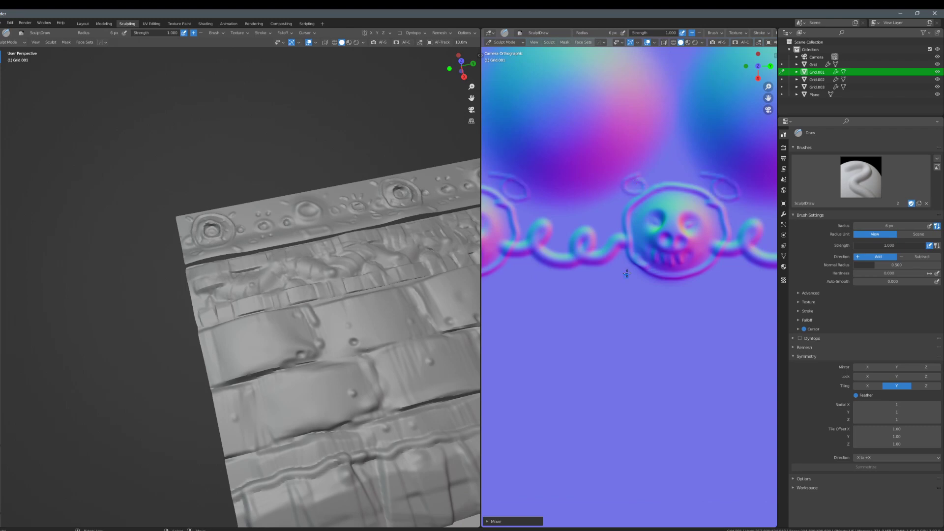
{"action": "left_click_drag", "start_coordinate": [639, 272], "coordinate": [605, 294]}
{"action": "left_click_drag", "start_coordinate": [715, 265], "coordinate": [740, 290]}
{"action": "left_click_drag", "start_coordinate": [714, 182], "coordinate": [706, 175]}
{"action": "left_click_drag", "start_coordinate": [637, 186], "coordinate": [633, 177]}
- Dab small round bumps around the rim of the large dome
{"action": "scroll", "coordinate": [629, 182], "scroll_direction": "down", "scroll_amount": 5}
{"action": "middle_click_drag", "start_coordinate": [612, 195], "coordinate": [664, 234], "text": "shift"}
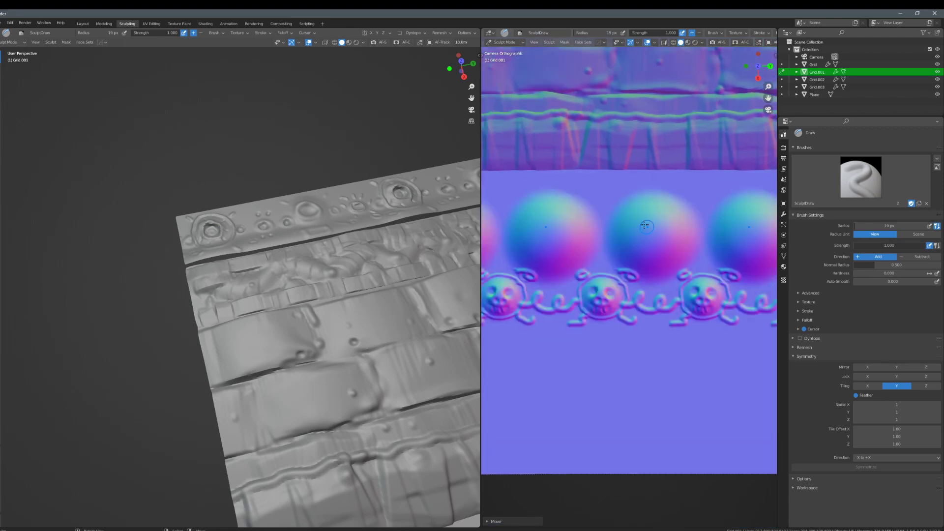
{"action": "scroll", "coordinate": [662, 216], "scroll_direction": "up", "scroll_amount": 2}
{"action": "key", "text": "f"}
{"action": "left_click", "coordinate": [667, 156]}
{"action": "left_click", "coordinate": [667, 150]}
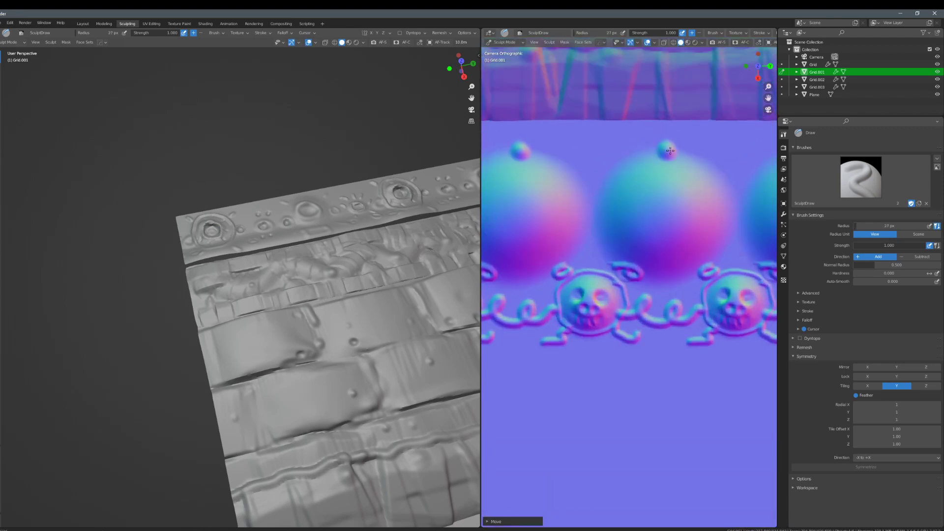
{"action": "left_click", "coordinate": [736, 203]}
{"action": "left_click", "coordinate": [704, 262]}
{"action": "left_click", "coordinate": [653, 273]}
{"action": "left_click", "coordinate": [752, 234]}
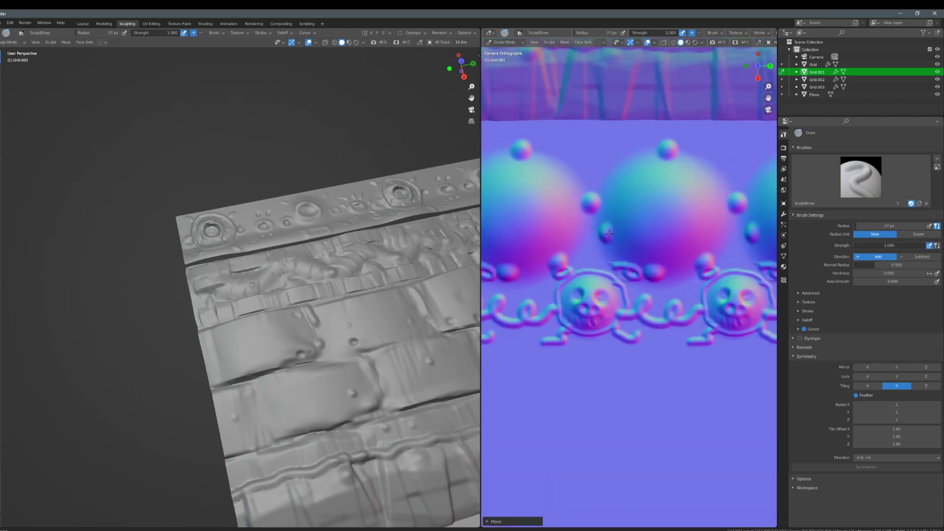
{"action": "key", "text": "ctrl+z"}
{"action": "left_click", "coordinate": [612, 247]}
- Carve two eyes, two nostrils and a curved mouth into the large dome
{"action": "left_click", "coordinate": [637, 195], "text": "ctrl"}
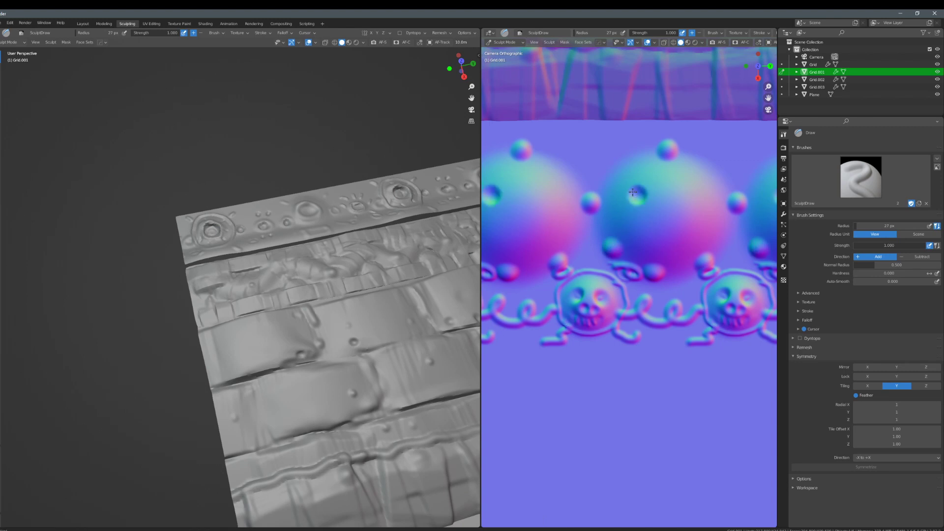
{"action": "left_click", "coordinate": [687, 193]}
{"action": "left_click", "coordinate": [654, 209]}
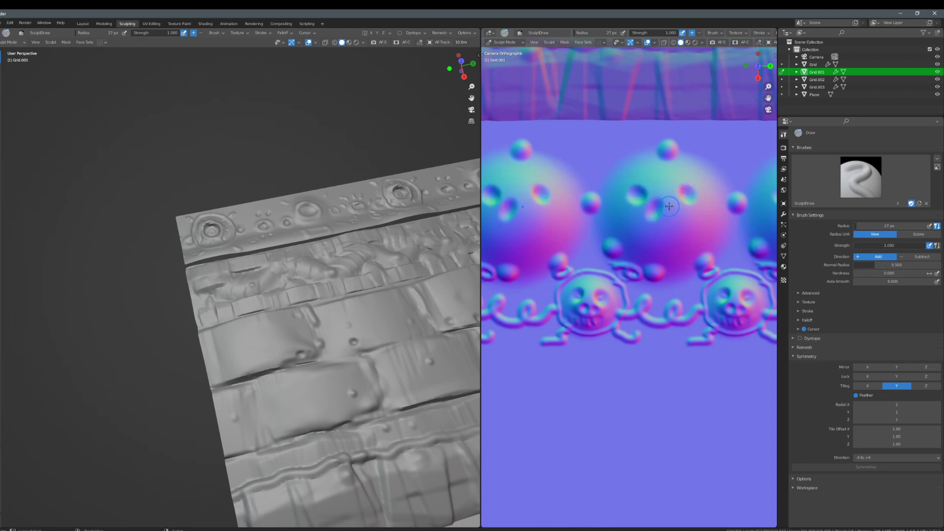
{"action": "left_click", "coordinate": [672, 214]}
{"action": "left_click_drag", "start_coordinate": [631, 230], "coordinate": [684, 227]}
{"action": "scroll", "coordinate": [684, 227], "scroll_direction": "down", "scroll_amount": 6}
{"action": "scroll", "coordinate": [678, 300], "scroll_direction": "up", "scroll_amount": 6}
{"action": "key", "text": "ctrl+z"}
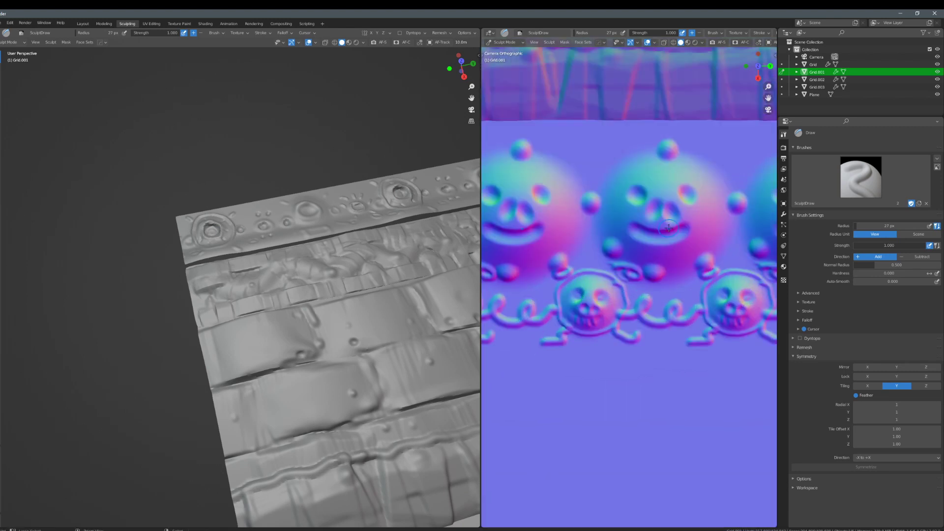
{"action": "left_click_drag", "start_coordinate": [624, 201], "coordinate": [633, 219]}
{"action": "key", "text": "ctrl+z"}
{"action": "left_click_drag", "start_coordinate": [697, 211], "coordinate": [687, 223]}
{"action": "key", "text": "ctrl+z"}
- Smooth the area between the large dome's eyes and rework one eye with a resized brush
{"action": "key", "text": "f"}
{"action": "left_click", "coordinate": [653, 196]}
{"action": "mouse_move", "coordinate": [661, 188]}
{"action": "left_mouse_down", "text": "shift"}
{"action": "mouse_move", "coordinate": [687, 195]}
{"action": "mouse_move", "coordinate": [688, 215]}
{"action": "mouse_move", "coordinate": [648, 234]}
{"action": "mouse_move", "coordinate": [684, 231]}
{"action": "mouse_move", "coordinate": [648, 237]}
{"action": "mouse_move", "coordinate": [678, 235]}
{"action": "mouse_move", "coordinate": [687, 195]}
{"action": "left_mouse_up", "text": "shift"}
{"action": "key", "text": "f"}
{"action": "left_click", "coordinate": [642, 231]}
{"action": "mouse_move", "coordinate": [636, 194]}
{"action": "left_mouse_down"}
{"action": "mouse_move", "coordinate": [689, 193]}
{"action": "mouse_move", "coordinate": [636, 196]}
{"action": "left_mouse_up"}
- Sculpt a thick raised bar along the upper edge of the strip, above the large domes
{"action": "scroll", "coordinate": [714, 221], "scroll_direction": "down", "scroll_amount": 8}
{"action": "middle_click_drag", "start_coordinate": [701, 249], "coordinate": [647, 225], "text": "shift"}
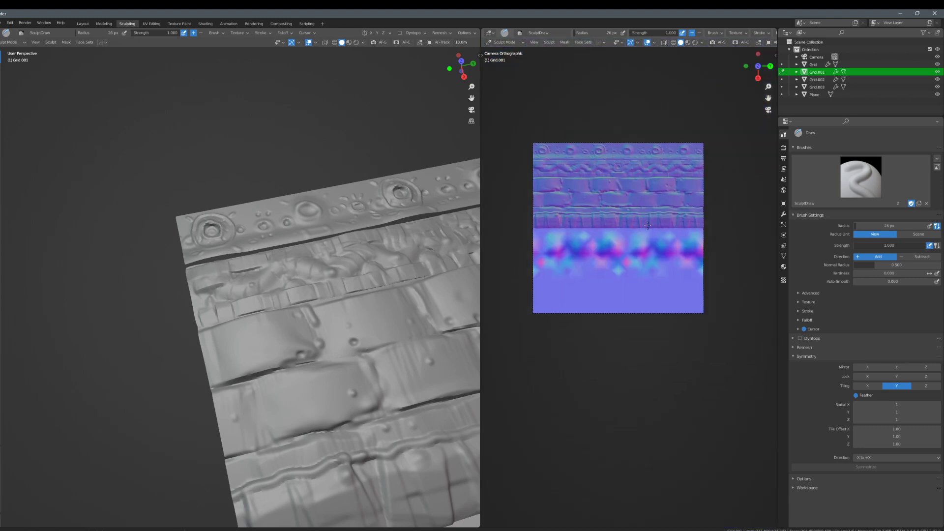
{"action": "scroll", "coordinate": [648, 225], "scroll_direction": "up", "scroll_amount": 3}
{"action": "left_click_drag", "start_coordinate": [530, 193], "coordinate": [603, 200]}
{"action": "key", "text": "ctrl+z"}
{"action": "key", "text": "f"}
{"action": "left_click", "coordinate": [545, 196]}
{"action": "left_click_drag", "start_coordinate": [533, 194], "coordinate": [638, 198]}
- Sculpt a matching raised bar along the strip's lower edge with a 16 px brush
{"action": "middle_click_drag", "start_coordinate": [577, 269], "coordinate": [542, 234], "text": "shift"}
{"action": "key", "text": "f"}
{"action": "left_click", "coordinate": [542, 254]}
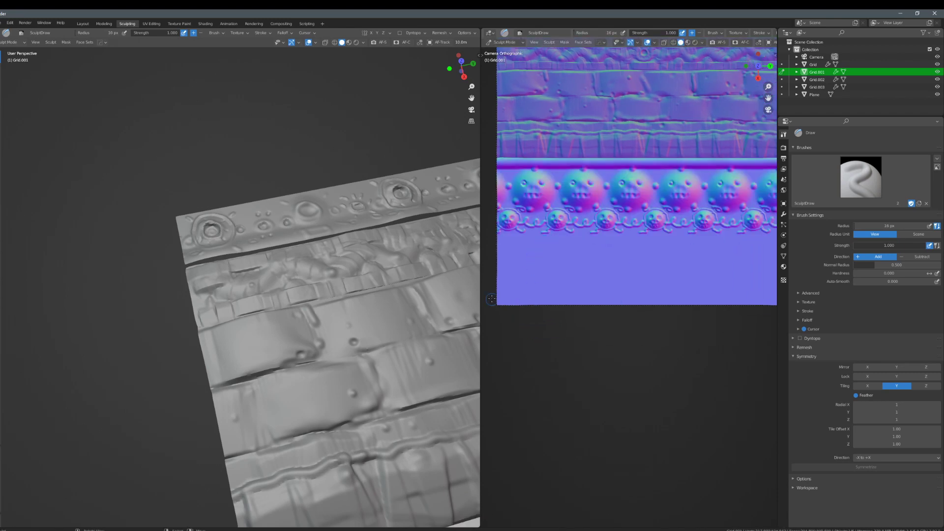
{"action": "left_click_drag", "start_coordinate": [491, 298], "coordinate": [639, 297]}
{"action": "scroll", "coordinate": [607, 267], "scroll_direction": "down", "scroll_amount": 1}
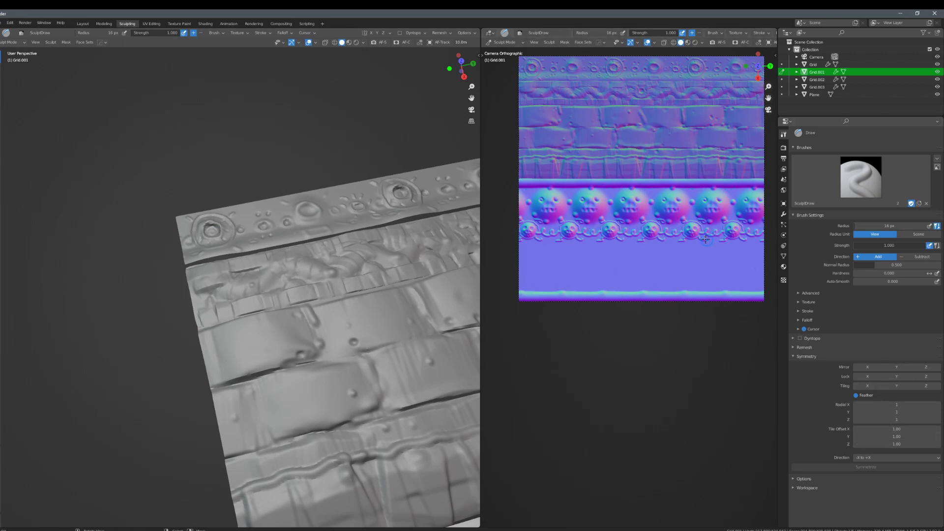
- Shrink the Draw brush to 7 px and sculpt a small curled ridge on the flat band near the lower bar
{"action": "left_click_drag", "start_coordinate": [652, 190], "coordinate": [662, 275]}
{"action": "key", "text": "ctrl+z"}
{"action": "key", "text": "f"}
{"action": "left_click", "coordinate": [658, 235]}
{"action": "key", "text": "bracketright"}
{"action": "key", "text": "bracketright"}
{"action": "key", "text": "bracketleft"}
{"action": "key", "text": "bracketleft"}
{"action": "key", "text": "bracketleft"}
{"action": "key", "text": "bracketleft"}
{"action": "key", "text": "bracketleft"}
{"action": "left_click_drag", "start_coordinate": [705, 287], "coordinate": [722, 279]}
- Press scattered small pits into the flat band between the skull row and the lower bar
{"action": "left_click", "coordinate": [633, 258], "text": "ctrl"}
{"action": "left_click", "coordinate": [613, 271], "text": "ctrl"}
{"action": "left_click", "coordinate": [672, 276], "text": "ctrl"}
{"action": "left_click", "coordinate": [722, 248], "text": "ctrl"}
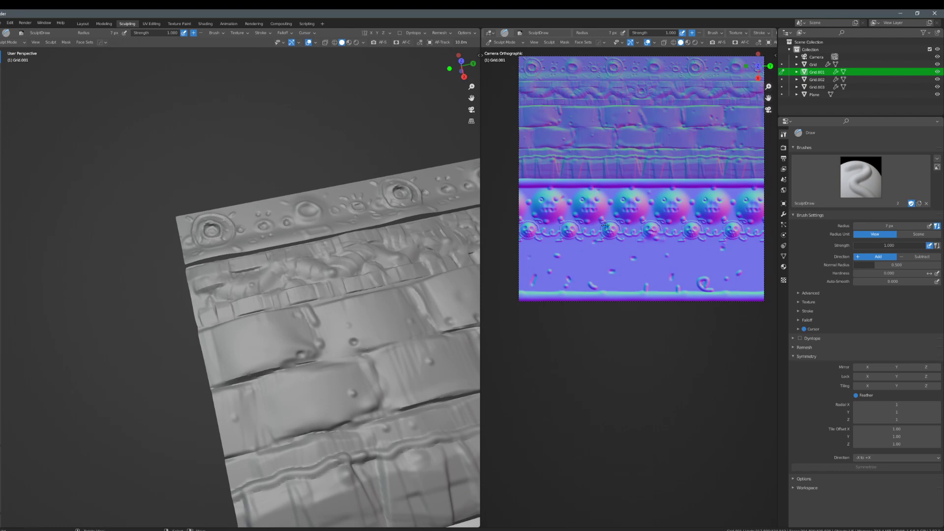
- Switch to the Clay Strips brush and turn on Y tiling for it
{"action": "key", "text": "Tab"}
{"action": "key", "text": "Tab"}
{"action": "key", "text": "c"}
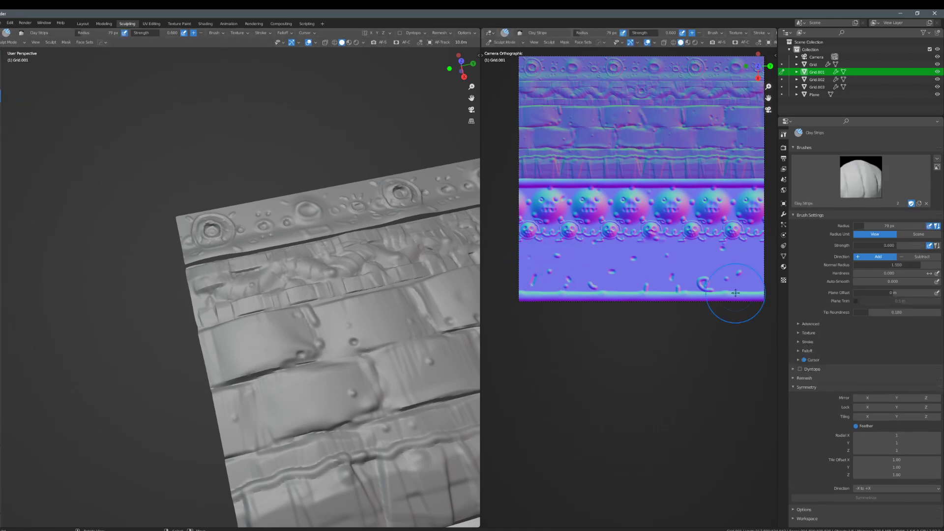
{"action": "left_click", "coordinate": [895, 417]}
- Lay Clay Strips strokes over the flat band, redoing the first pass with a larger brush
{"action": "mouse_move", "coordinate": [539, 269]}
{"action": "left_mouse_down"}
{"action": "mouse_move", "coordinate": [689, 279]}
{"action": "mouse_move", "coordinate": [747, 299]}
{"action": "left_mouse_up"}
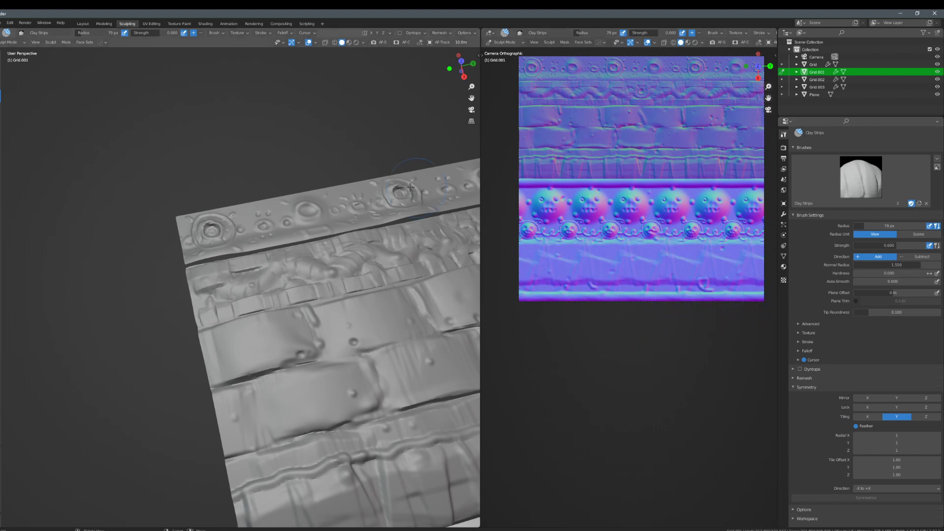
{"action": "key", "text": "ctrl+z"}
{"action": "key", "text": "f"}
{"action": "left_click", "coordinate": [609, 271]}
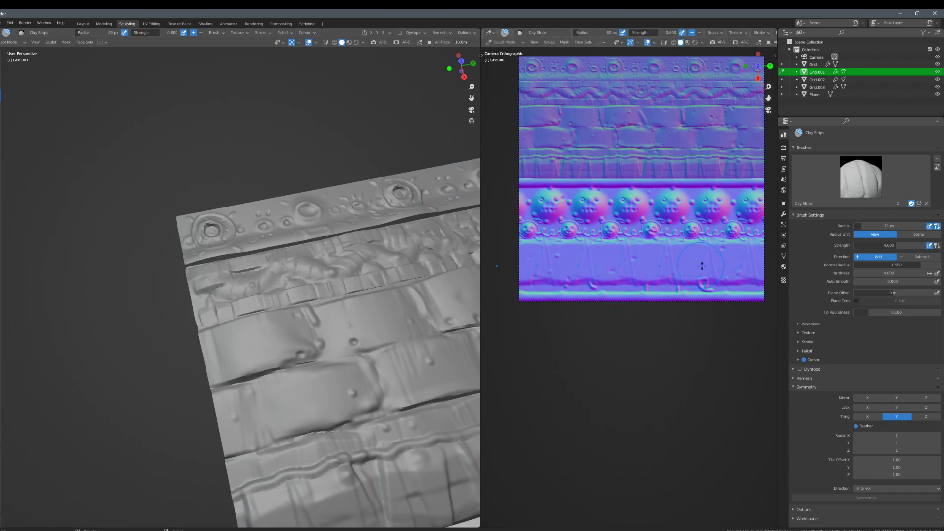